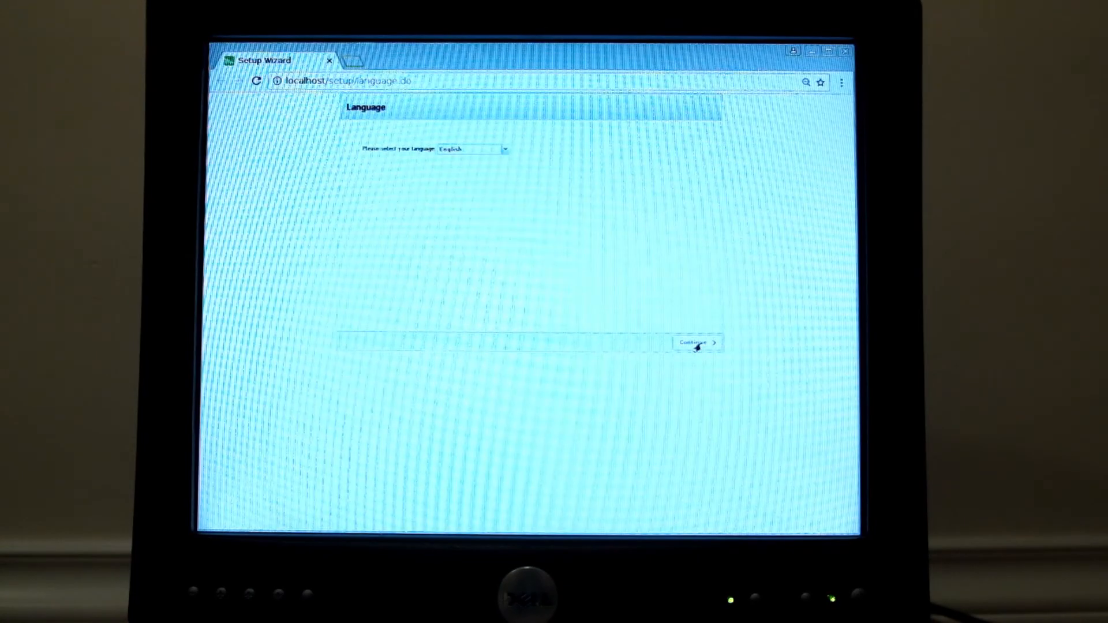
- Accept English as the wizard language and move past the Welcome page to server settings
{"action": "left_click", "coordinate": [698, 346]}
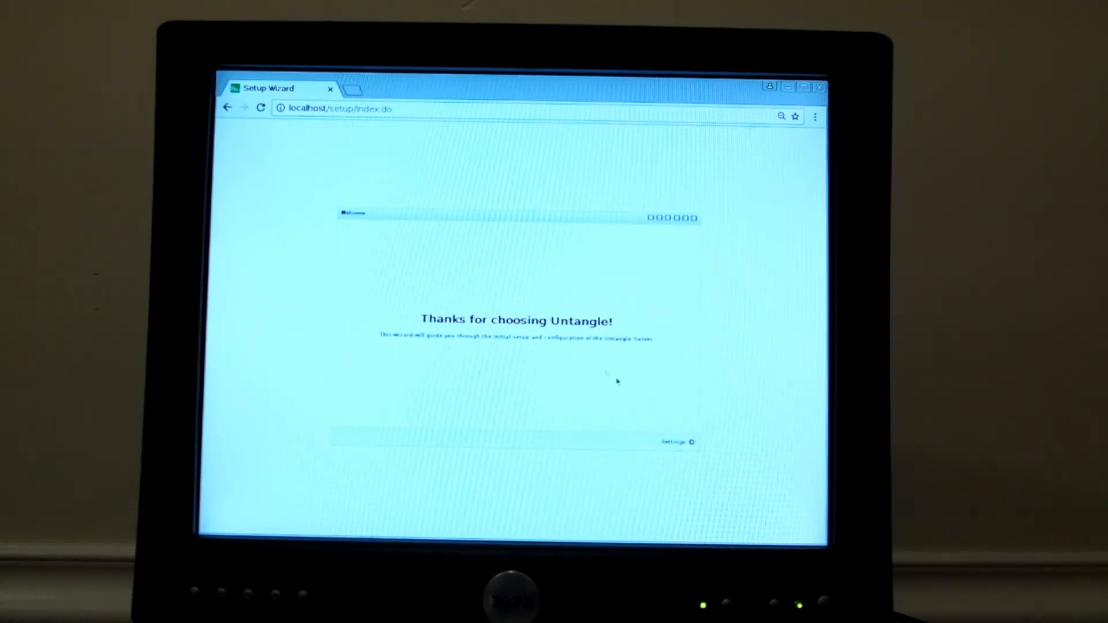
{"action": "left_click", "coordinate": [664, 445]}
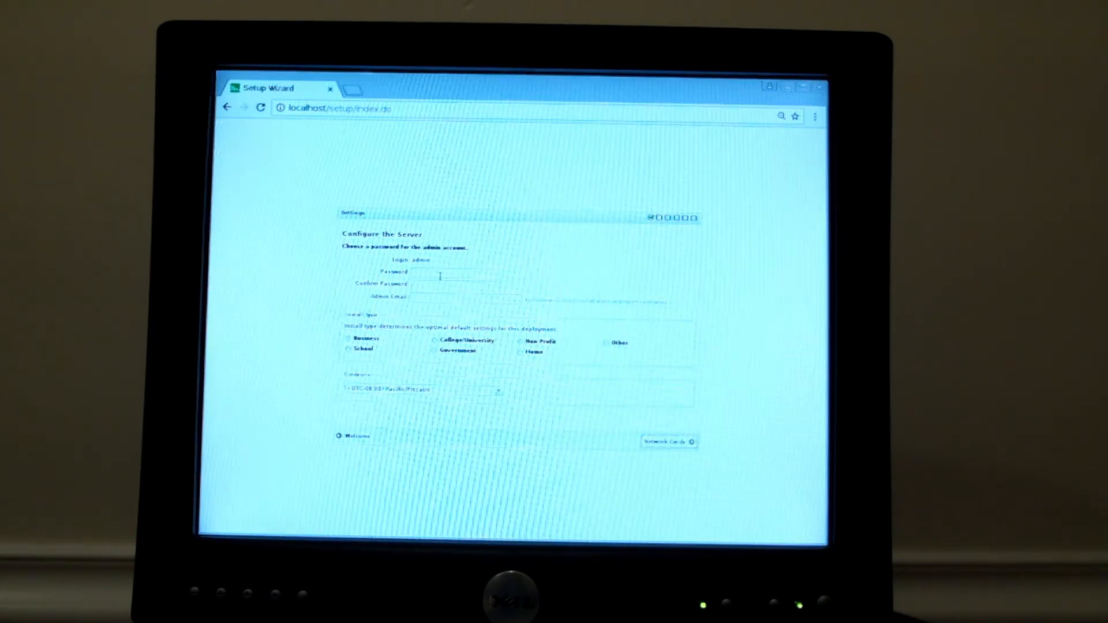
- Enter the admin password and fill in the admin e-mail address
{"action": "type", "text": "•••••••"}
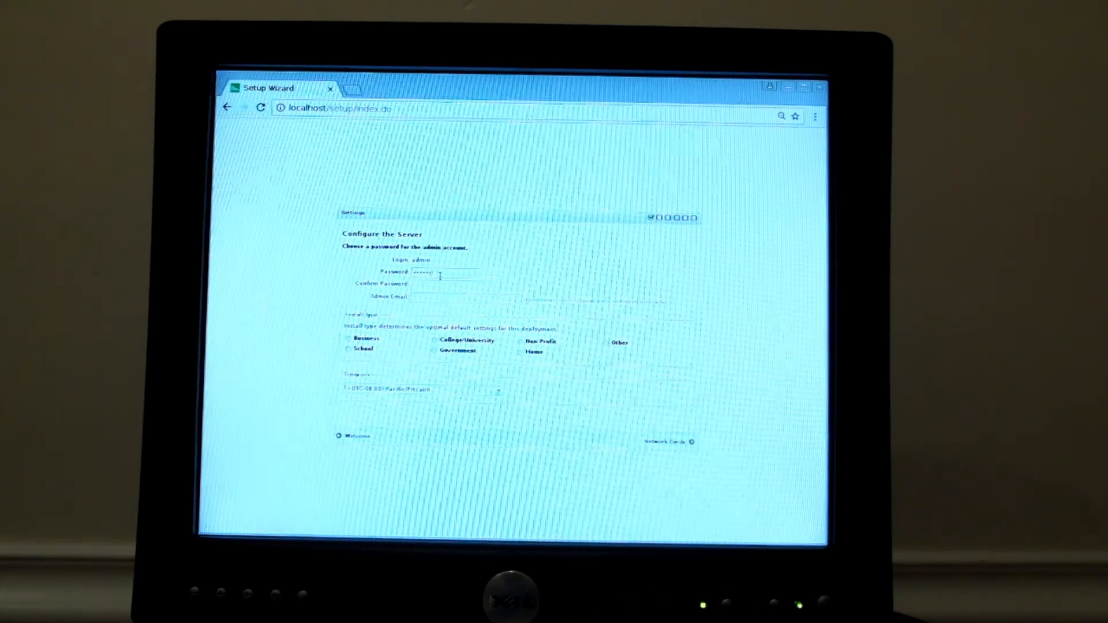
{"action": "type", "text": "•••••••"}
{"action": "key", "text": "Tab"}
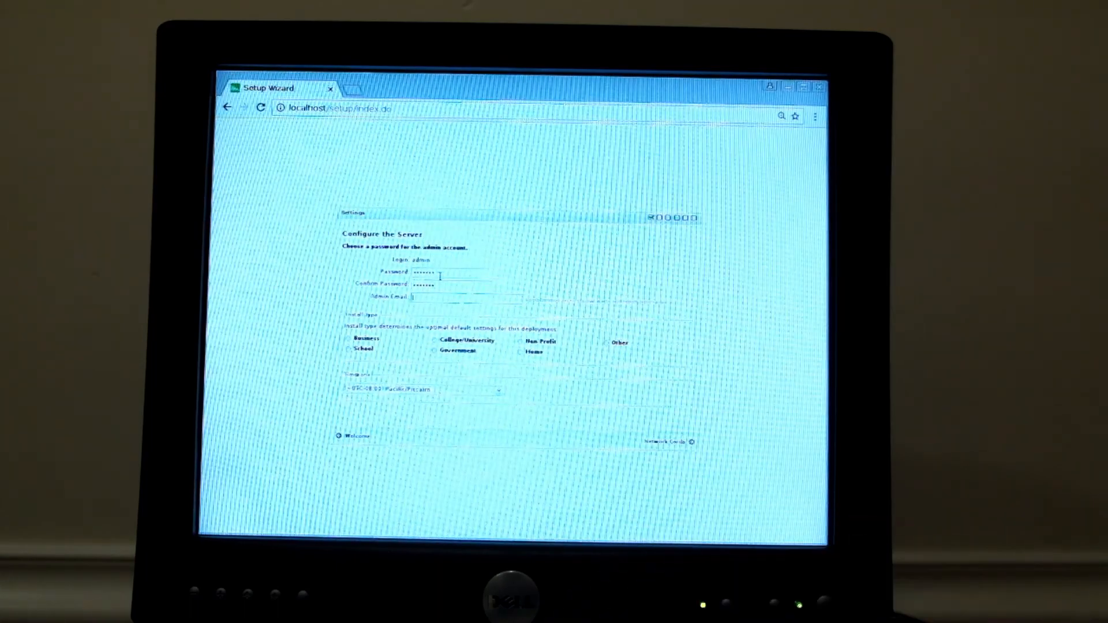
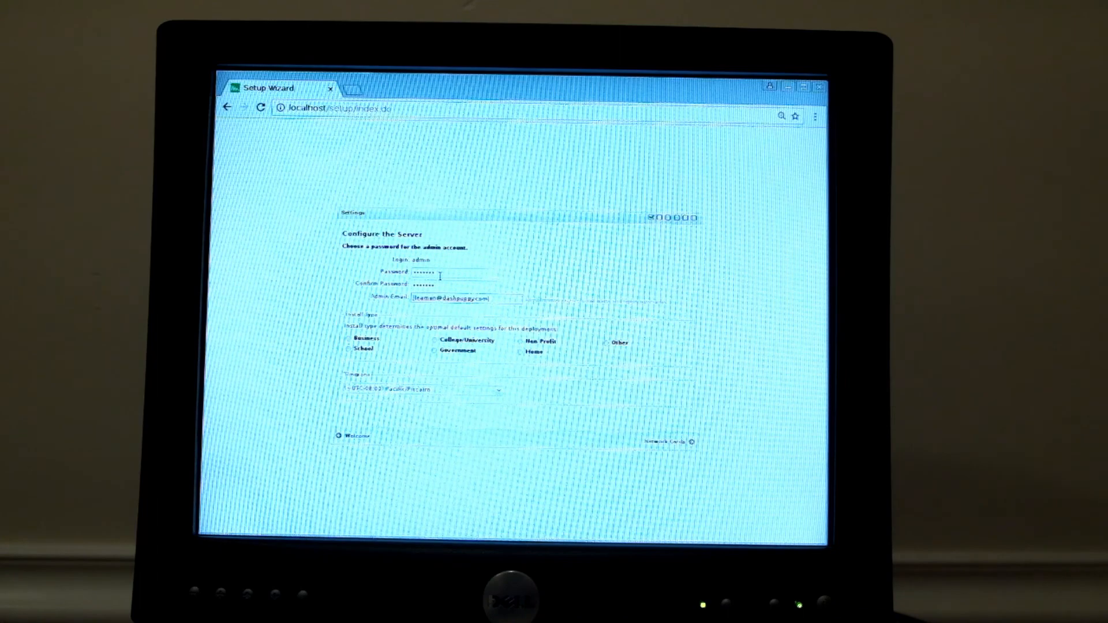
{"action": "key", "text": "Tab"}
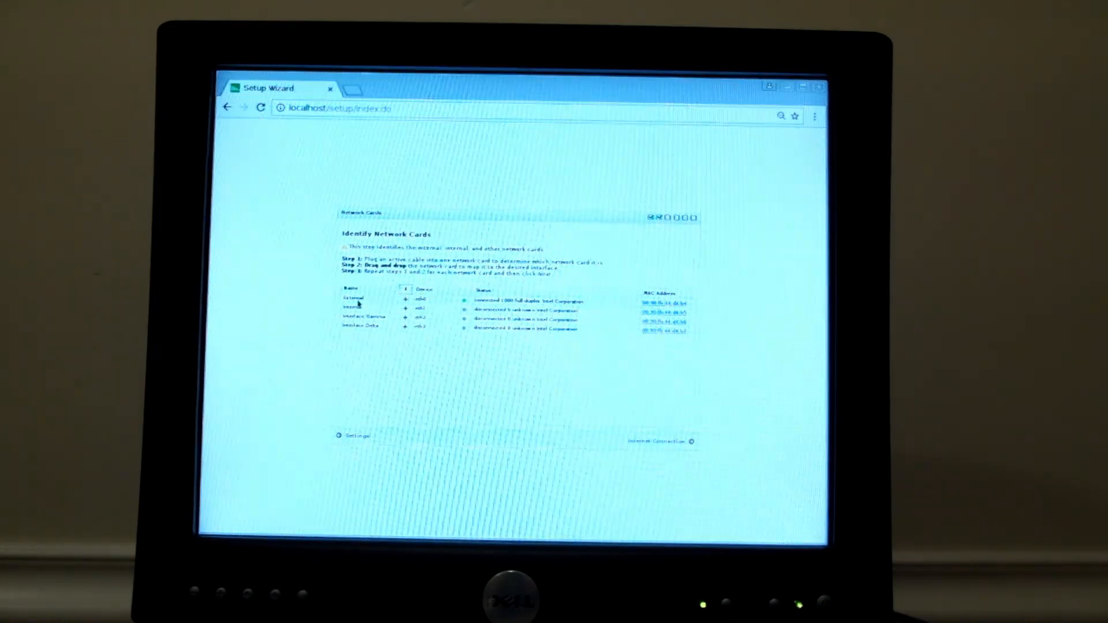
- Accept the network card assignments with External on connected eth0
{"action": "left_click", "coordinate": [651, 444]}
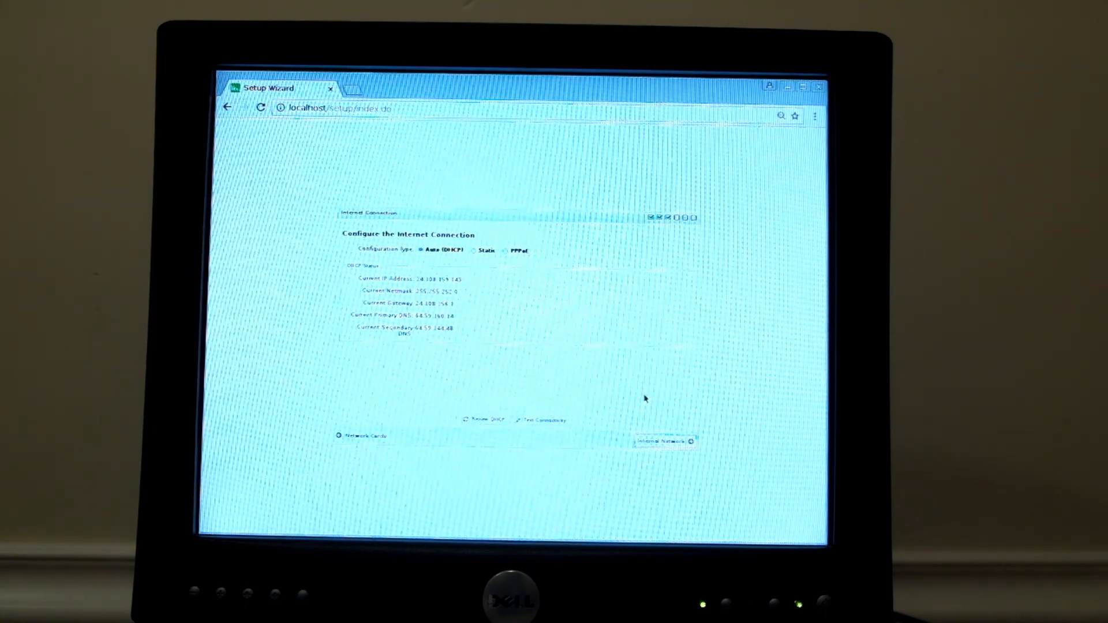
- Save the internet connection settings, keeping Auto (DHCP)
{"action": "left_click", "coordinate": [660, 443]}
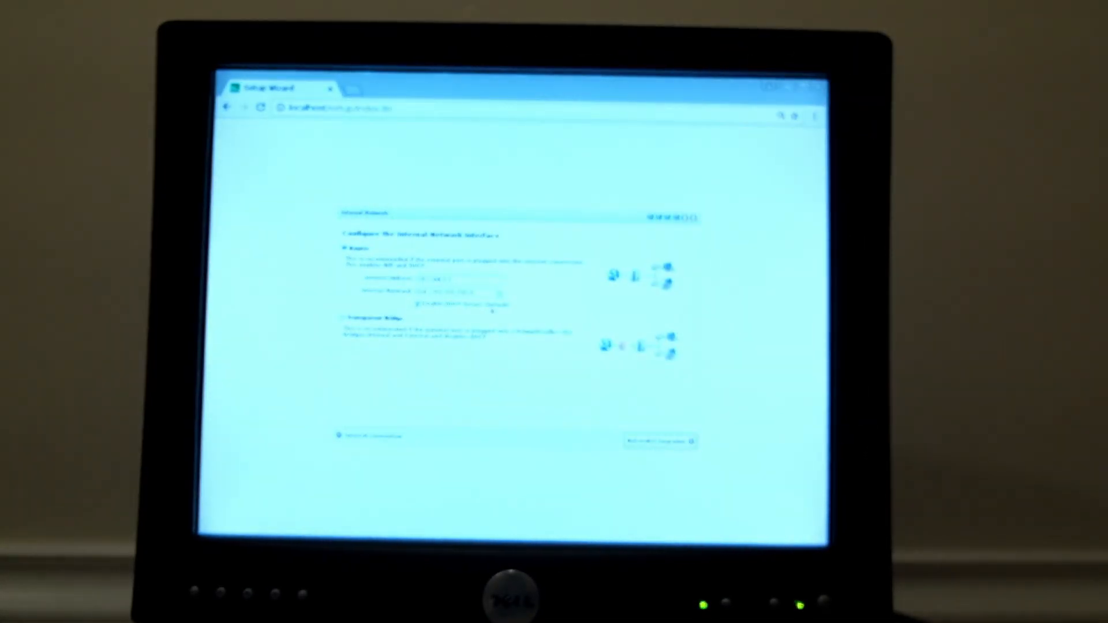
- Change the internal address from 192.168.2.1 to 192.168.0.1 and save the internal network settings
{"action": "left_click", "coordinate": [468, 282]}
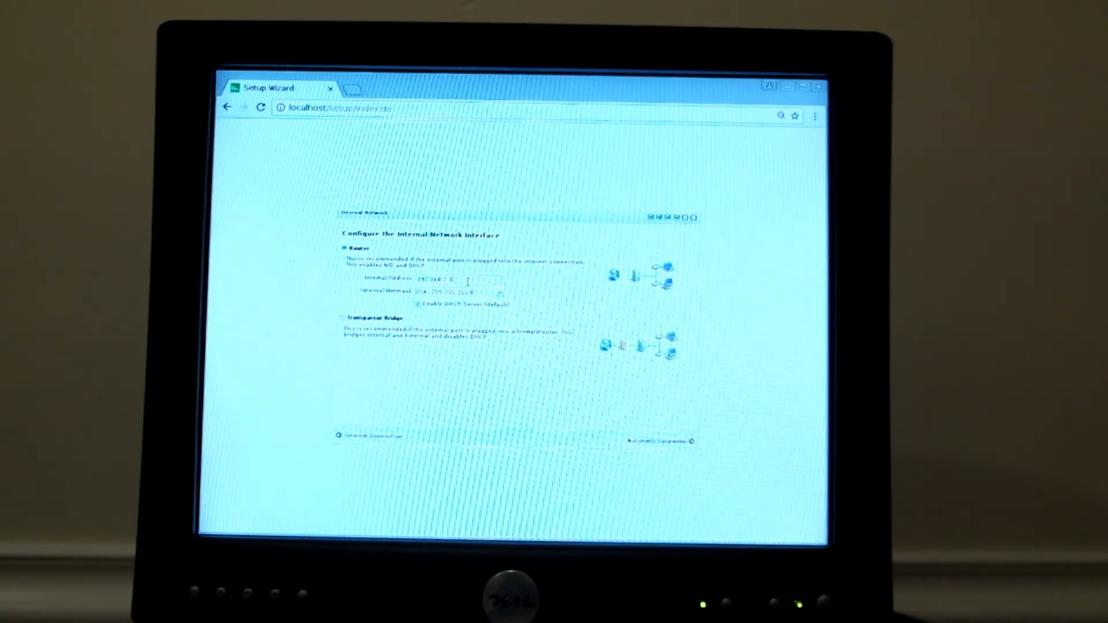
{"action": "key", "text": "BackSpace"}
{"action": "key", "text": "BackSpace"}
{"action": "key", "text": "BackSpace"}
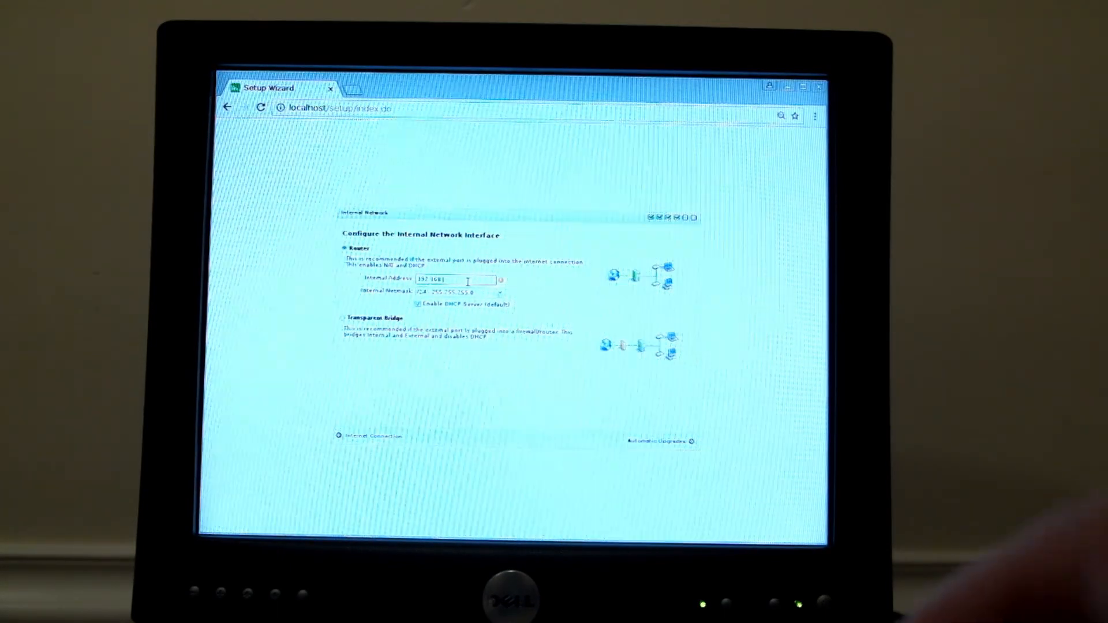
{"action": "type", "text": "0.1"}
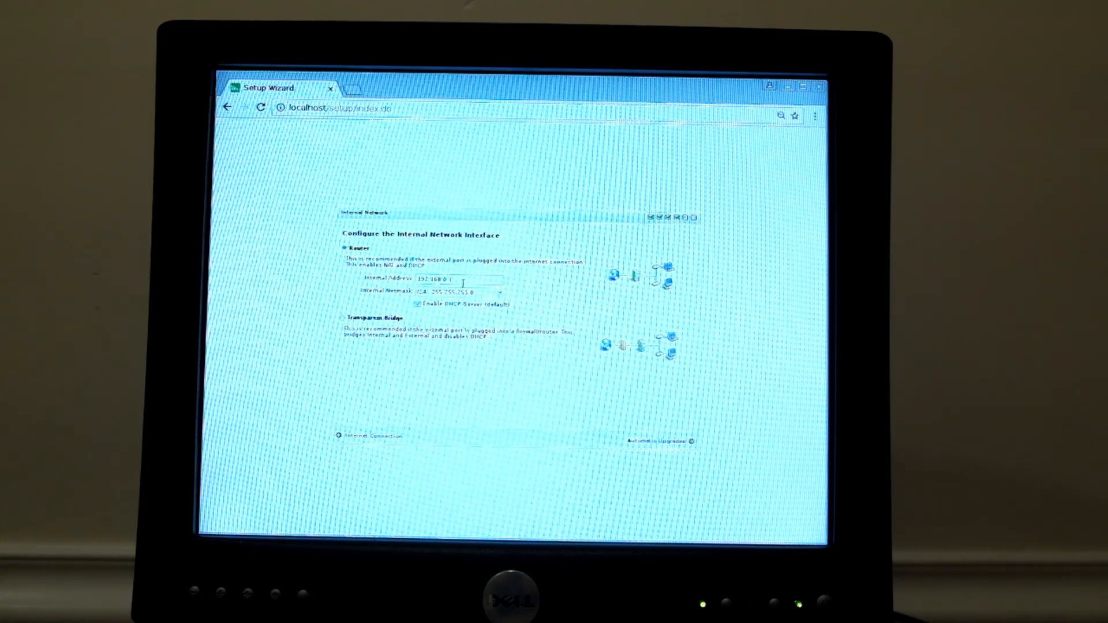
{"action": "left_click", "coordinate": [673, 443]}
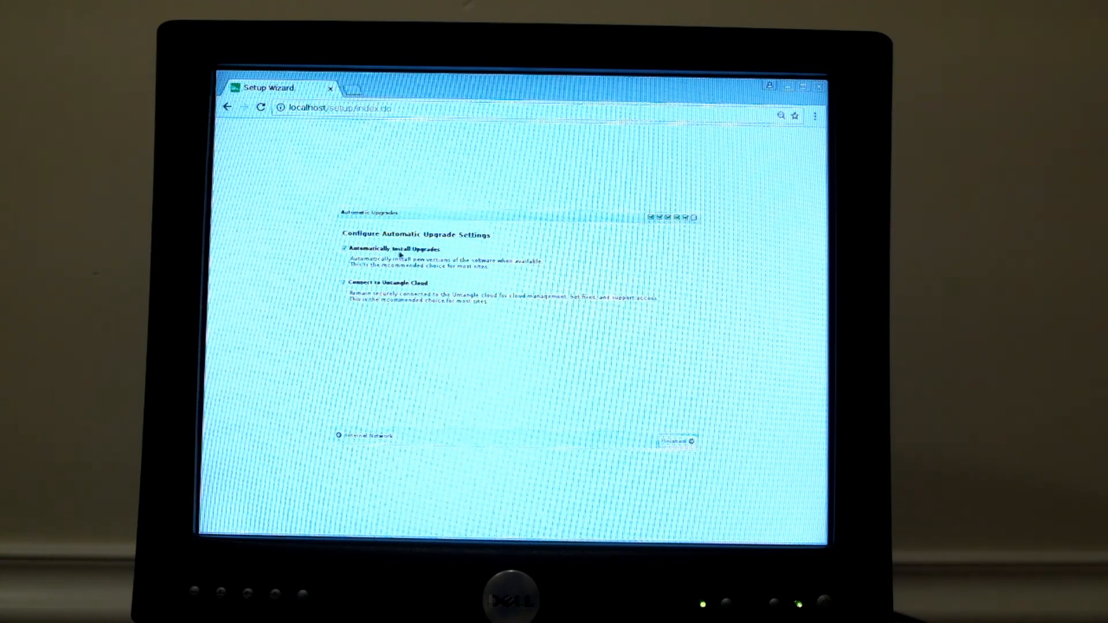
- Enable Automatically Install Upgrades and complete the wizard
{"action": "left_click", "coordinate": [345, 249]}
{"action": "left_click", "coordinate": [674, 445]}
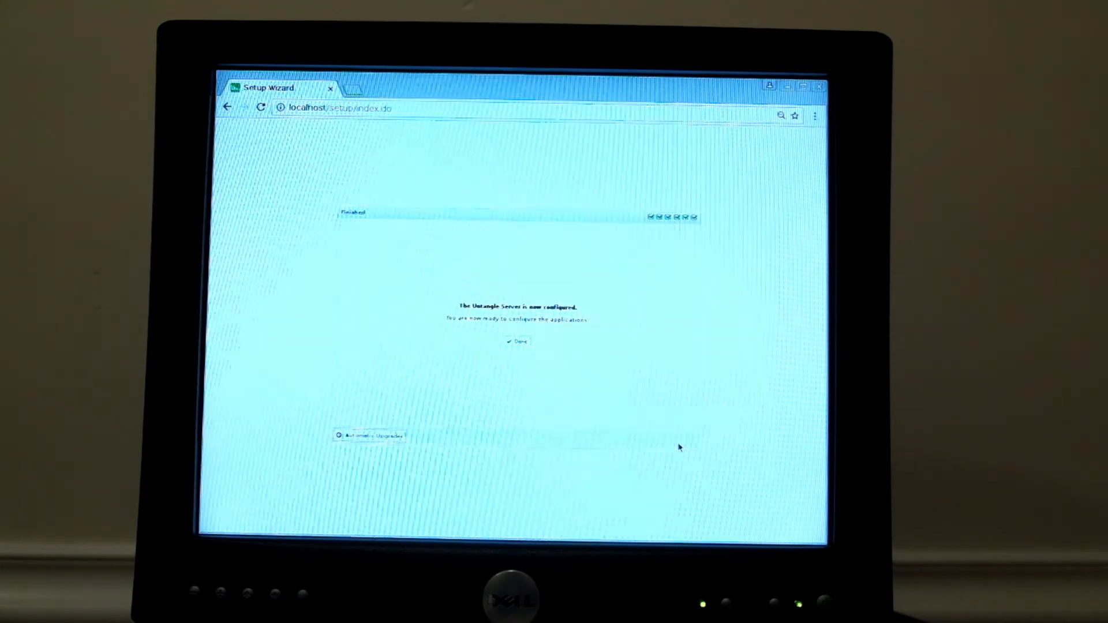
- Close the finished wizard with Done to load the administration interface
{"action": "left_click", "coordinate": [519, 342]}
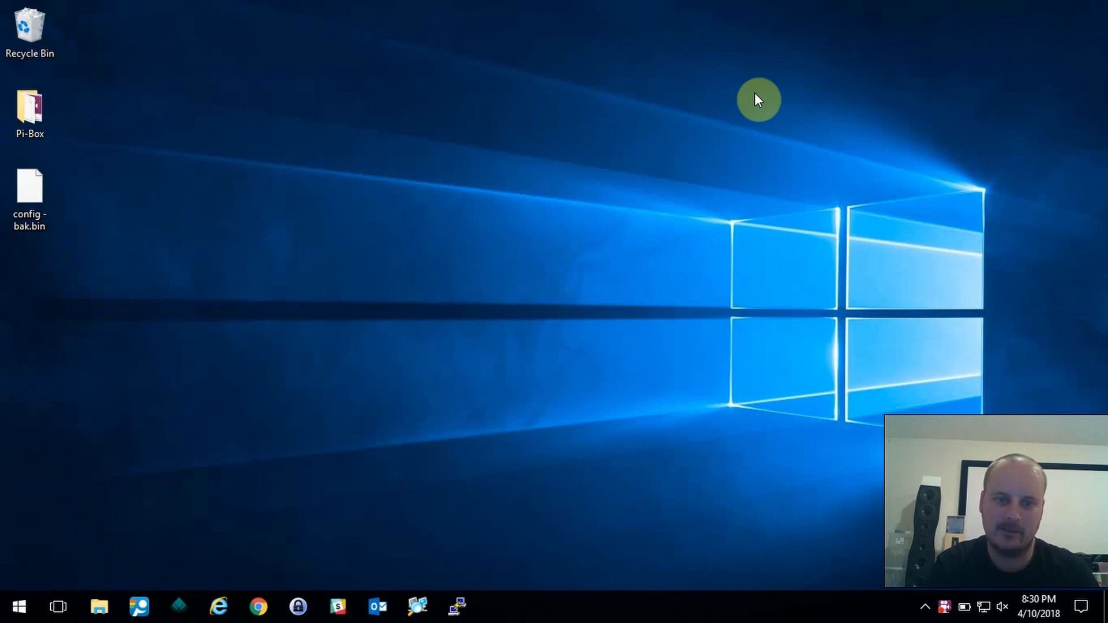
- Open Internet Explorer, then launch Command Prompt and run ipconfig
{"action": "left_click", "coordinate": [220, 605]}
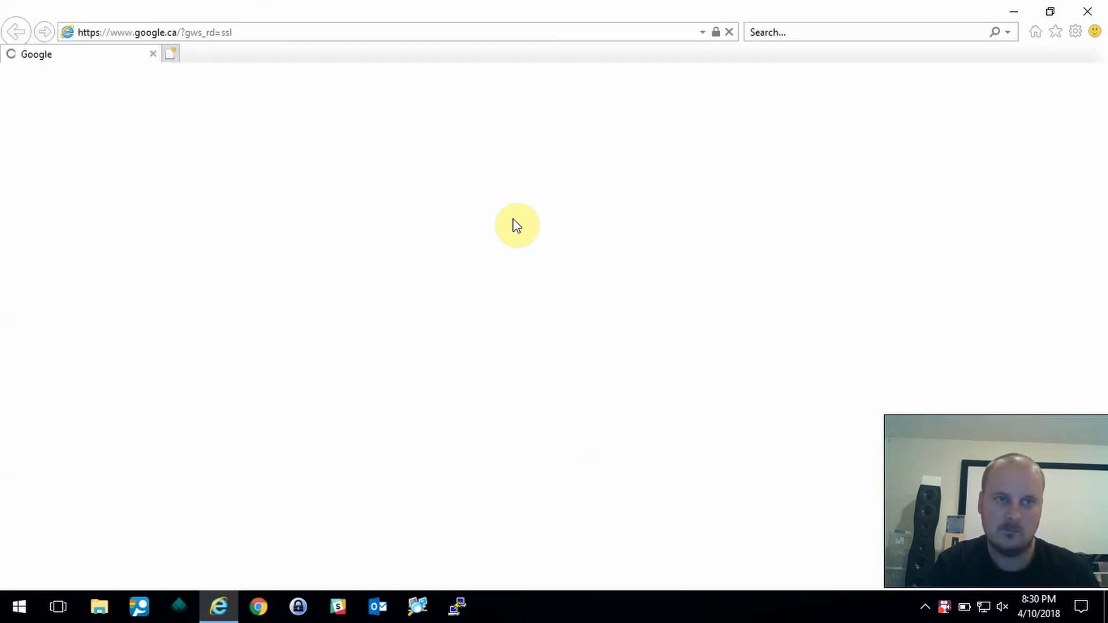
{"action": "left_click", "coordinate": [461, 32]}
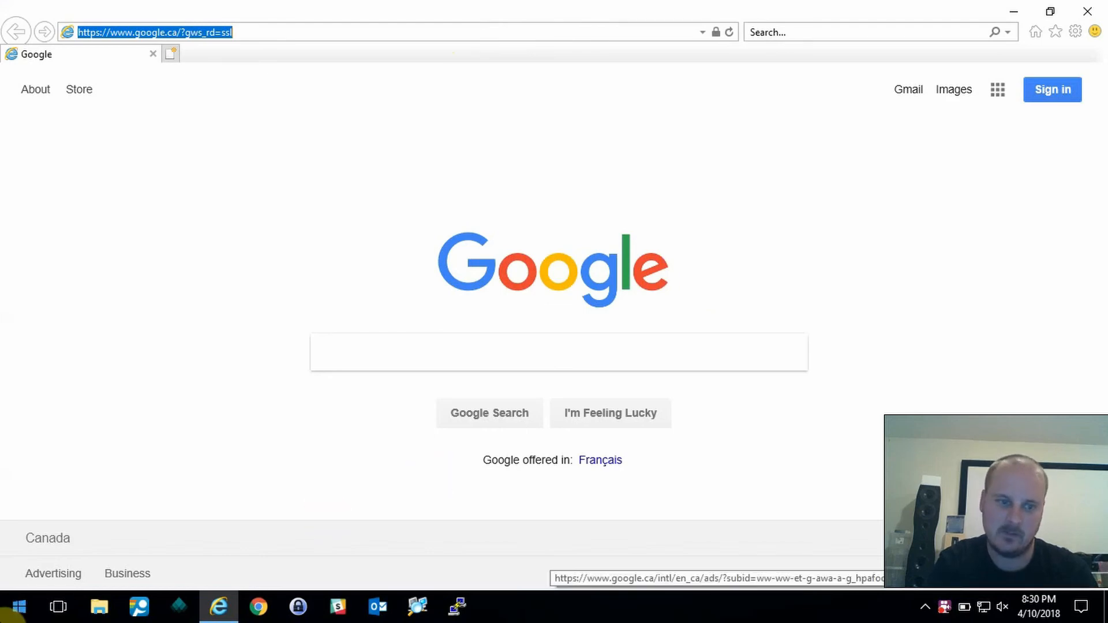
{"action": "left_click", "coordinate": [19, 605]}
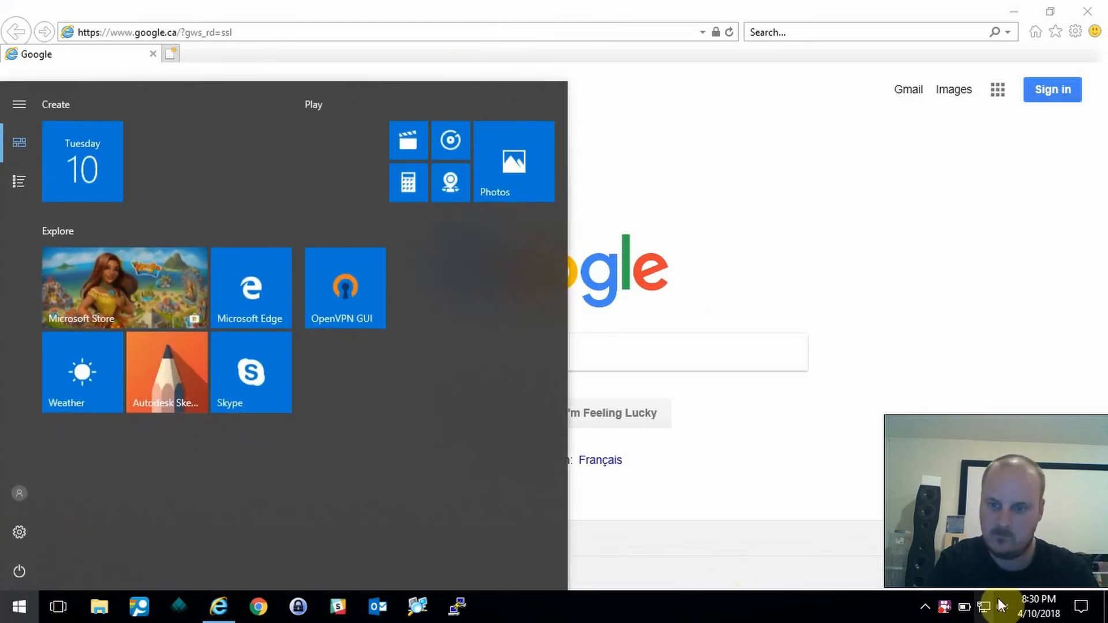
{"action": "type", "text": "co"}
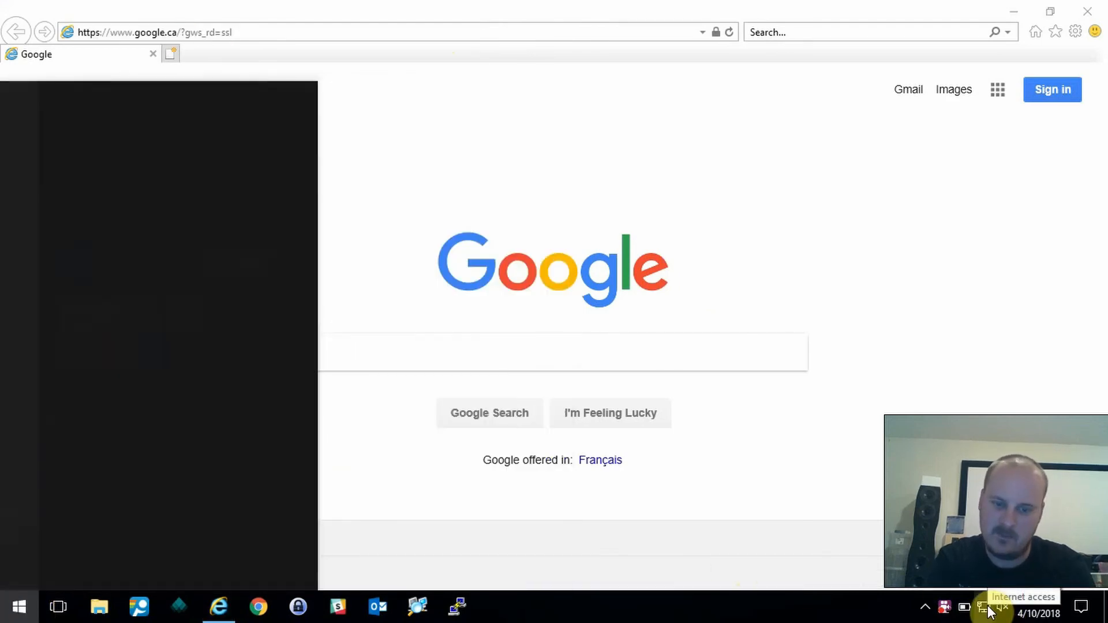
{"action": "key", "text": "Return"}
{"action": "type", "text": "ipconfig"}
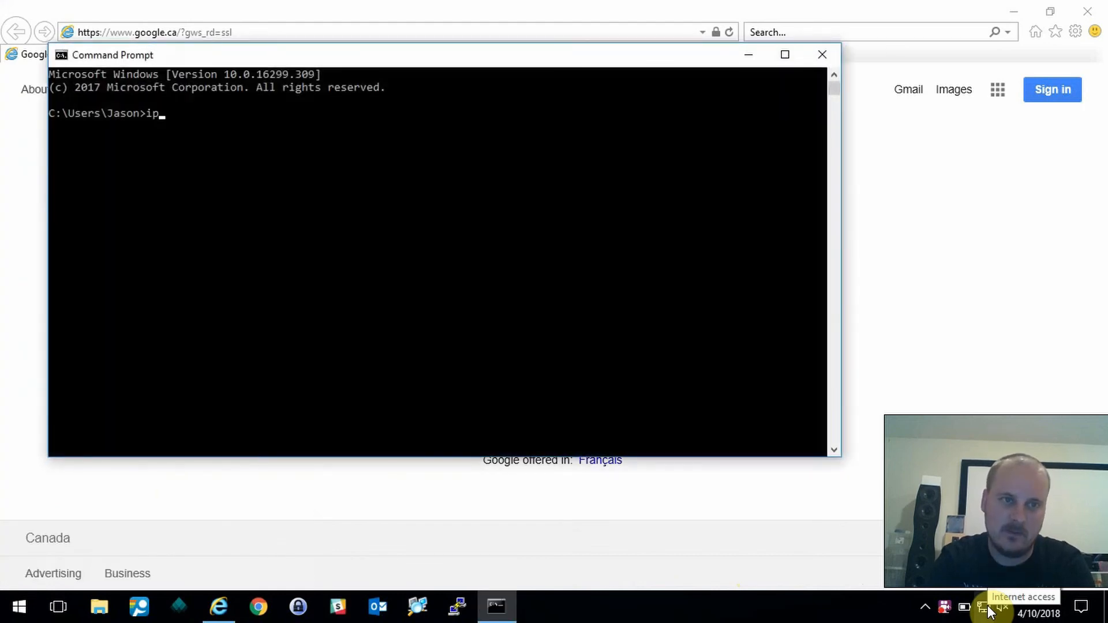
{"action": "key", "text": "Return"}
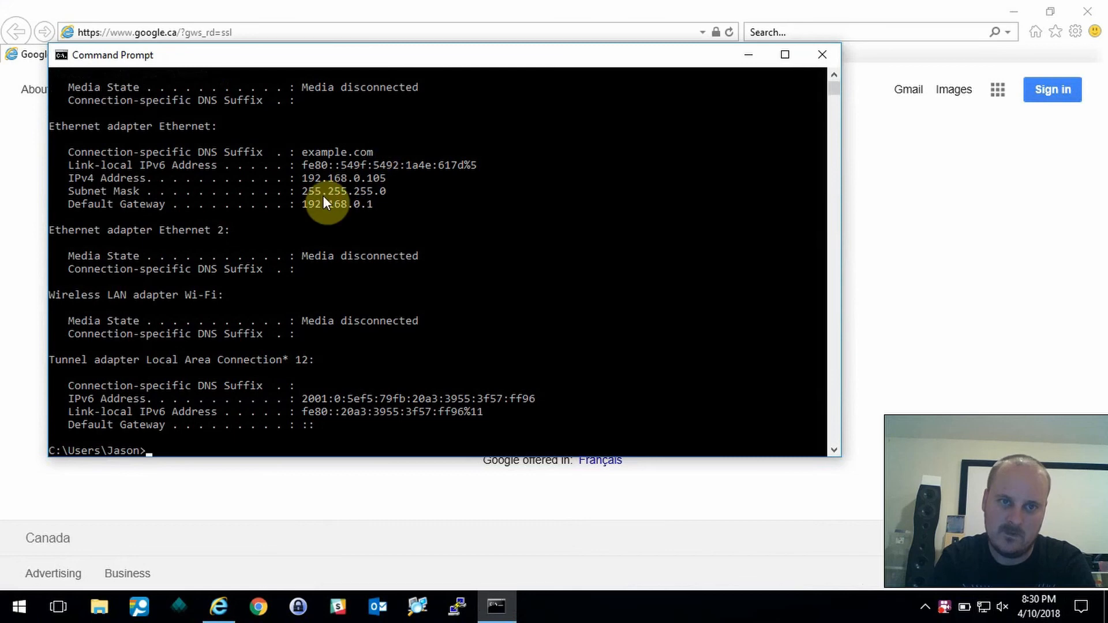
- Run ipconfig /all to confirm the 192.168.0.105 lease with gateway and DNS 192.168.0.1
{"action": "key", "text": "Up"}
{"action": "type", "text": "/all"}
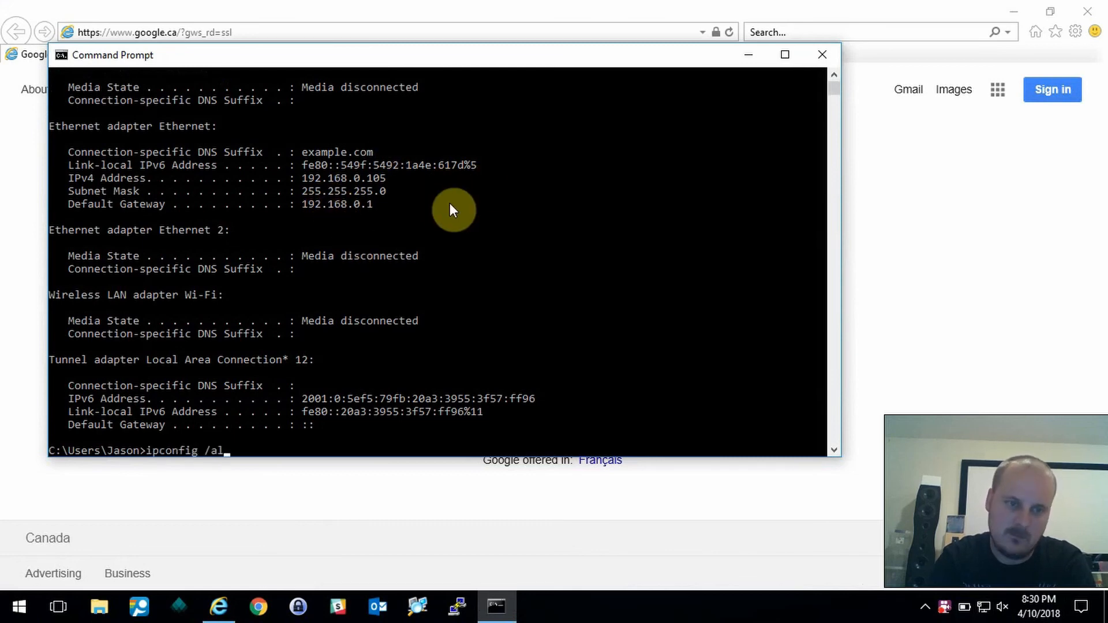
{"action": "key", "text": "Return"}
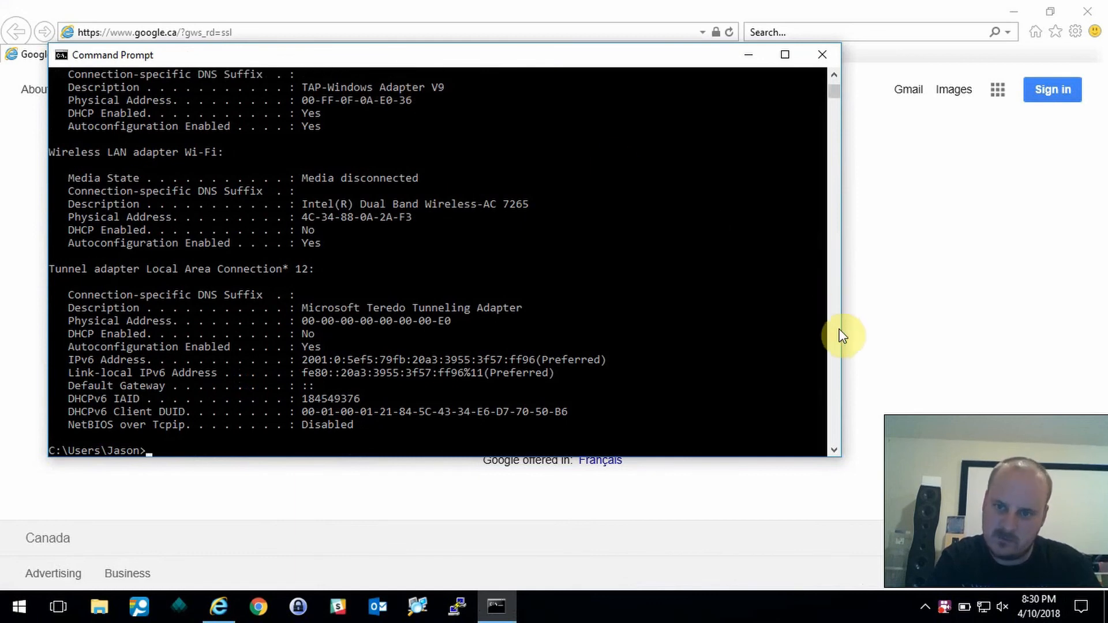
{"action": "left_click", "coordinate": [833, 78]}
{"action": "left_click_drag", "start_coordinate": [834, 77], "coordinate": [834, 74]}
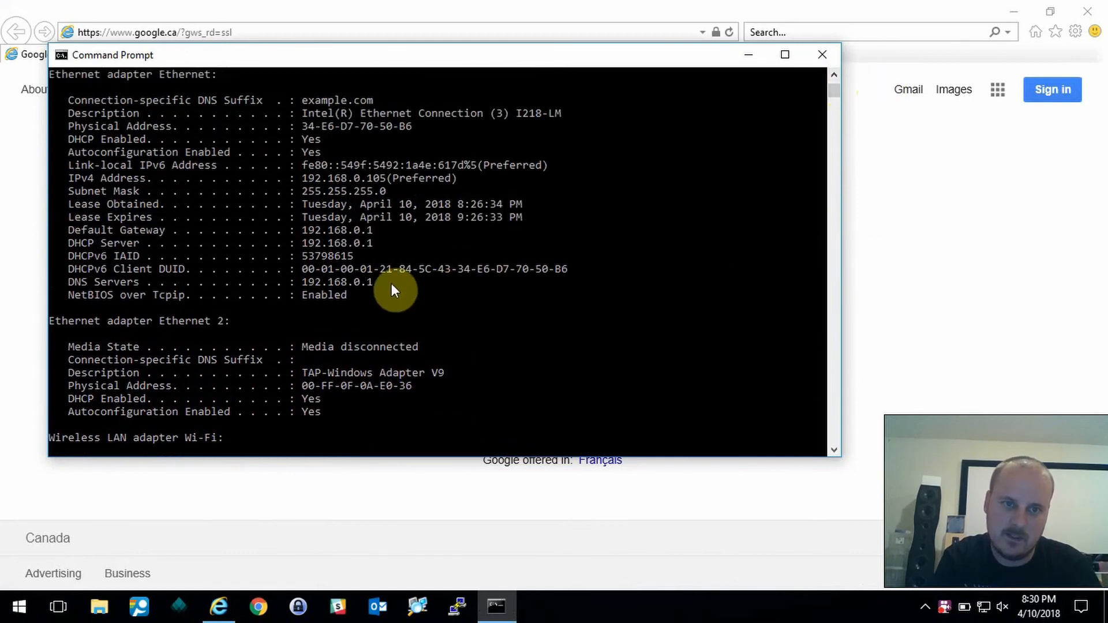
{"action": "left_click", "coordinate": [674, 8]}
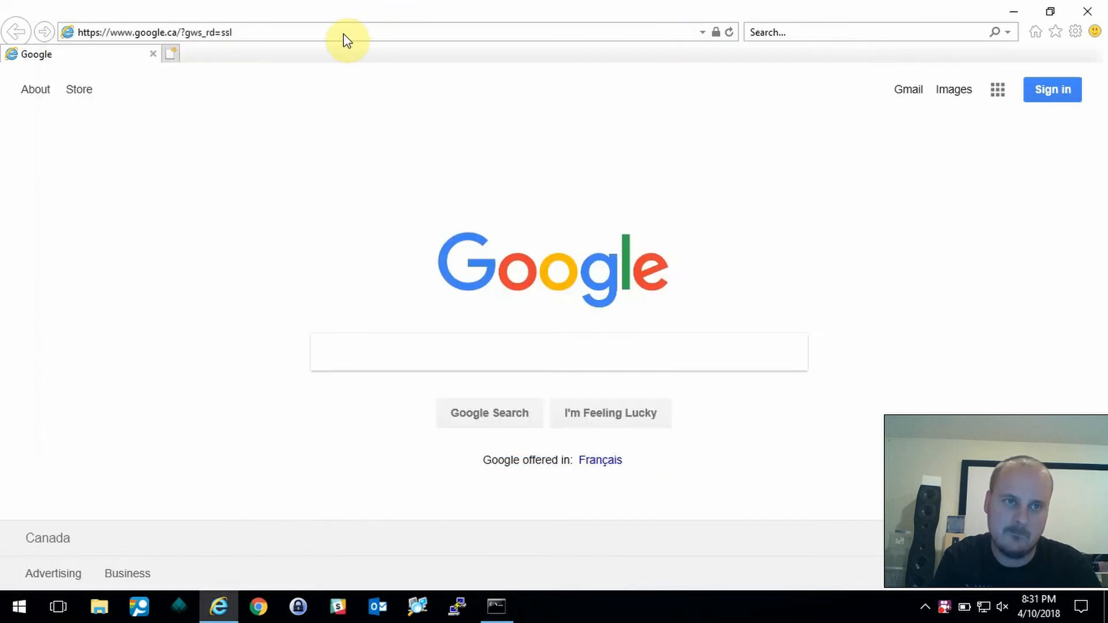
- Browse to 192.168.0.1 and log in to the Untangle dashboard with the admin password
{"action": "left_click", "coordinate": [327, 33]}
{"action": "type", "text": "192.168.1.1/"}
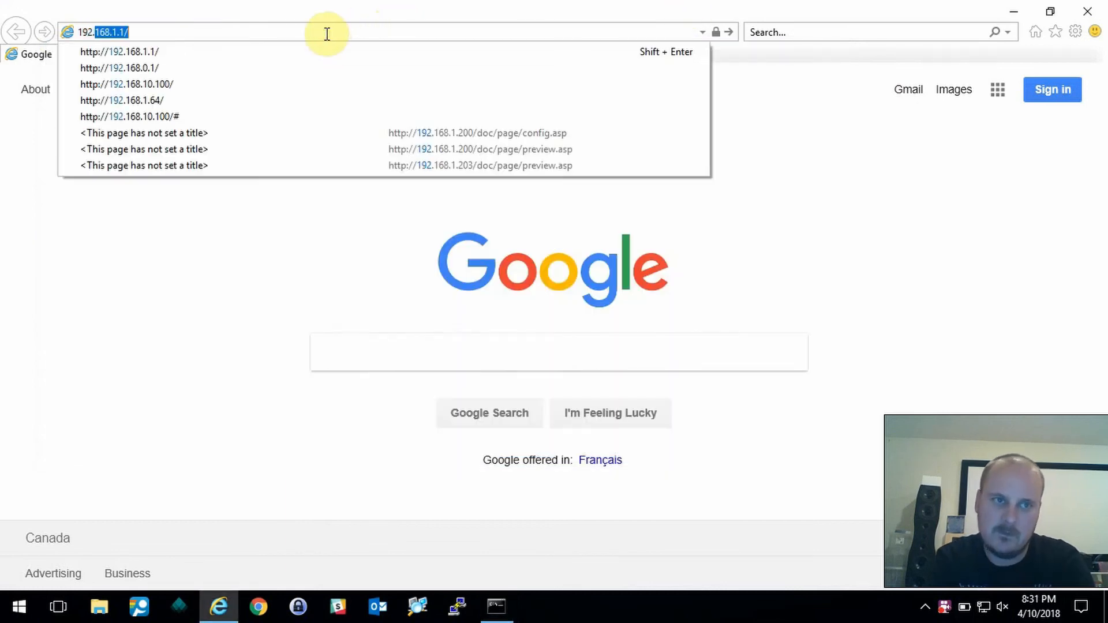
{"action": "key", "text": "Down"}
{"action": "key", "text": "Down"}
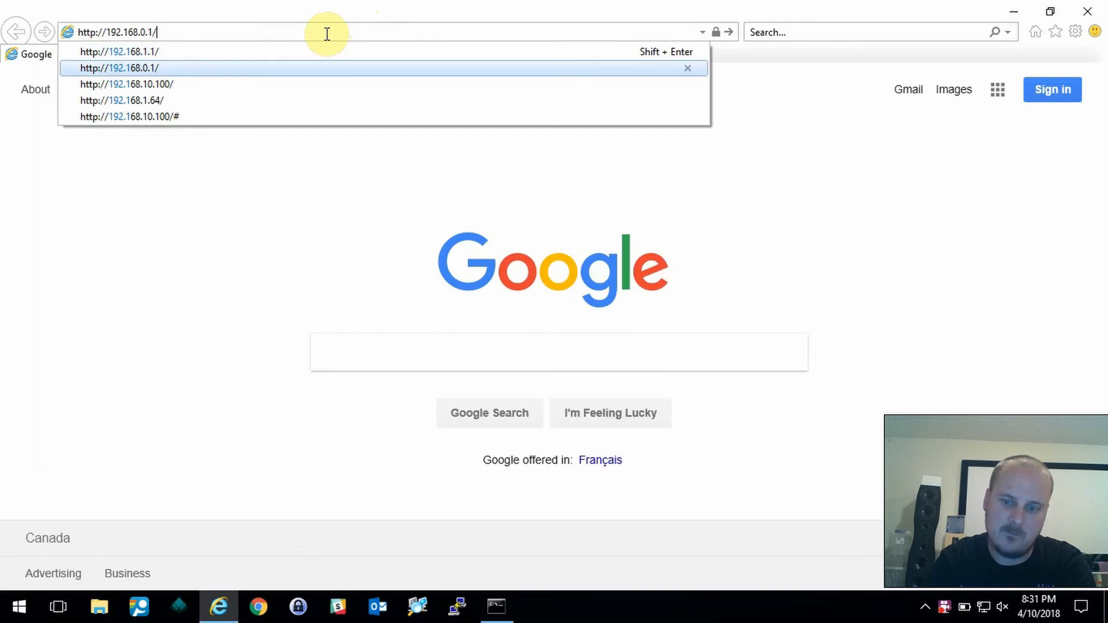
{"action": "key", "text": "Return"}
{"action": "type", "text": "*******"}
{"action": "key", "text": "Return"}
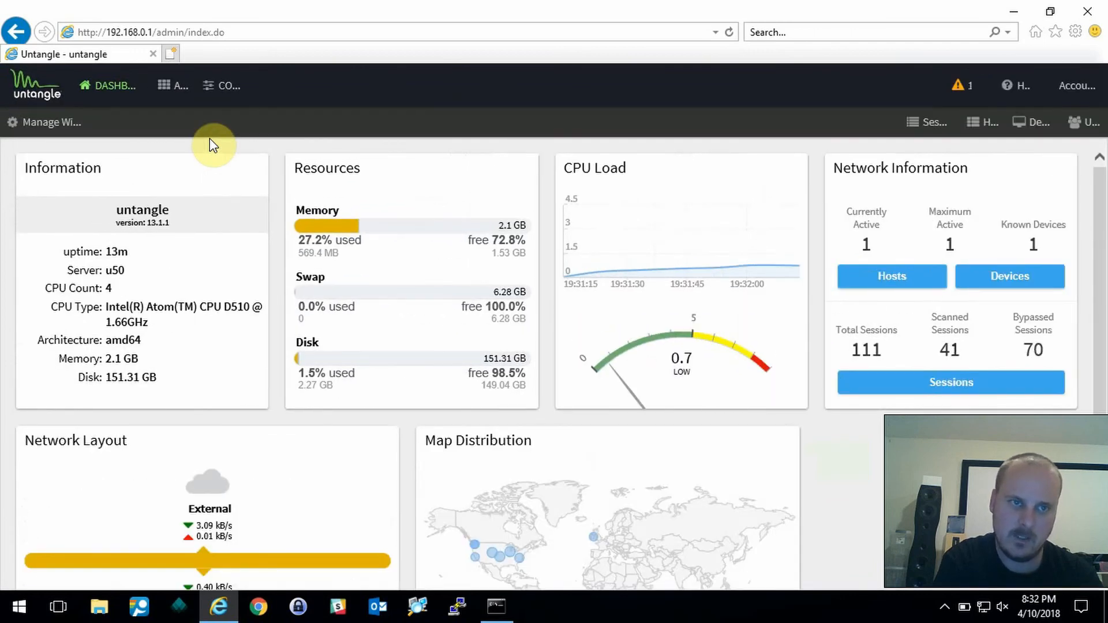
- Open CONFIG > Network to view the interfaces, with Internal eth1 at 192.168.0.1/24
{"action": "scroll", "coordinate": [213, 146], "scroll_direction": "down", "scroll_amount": 1}
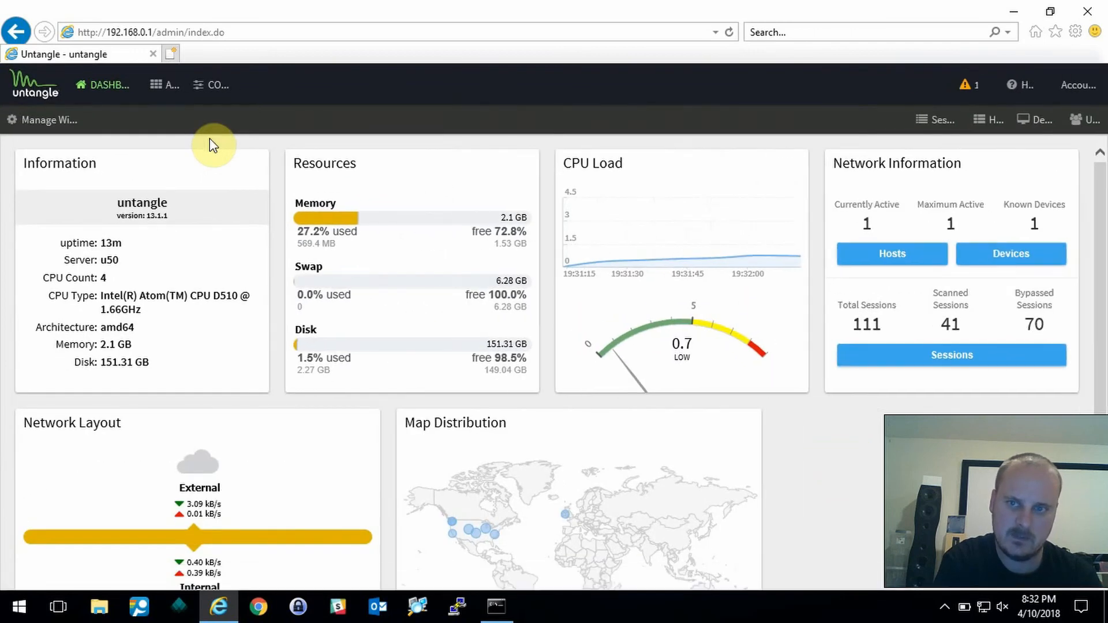
{"action": "scroll", "coordinate": [213, 146], "scroll_direction": "down", "scroll_amount": 3}
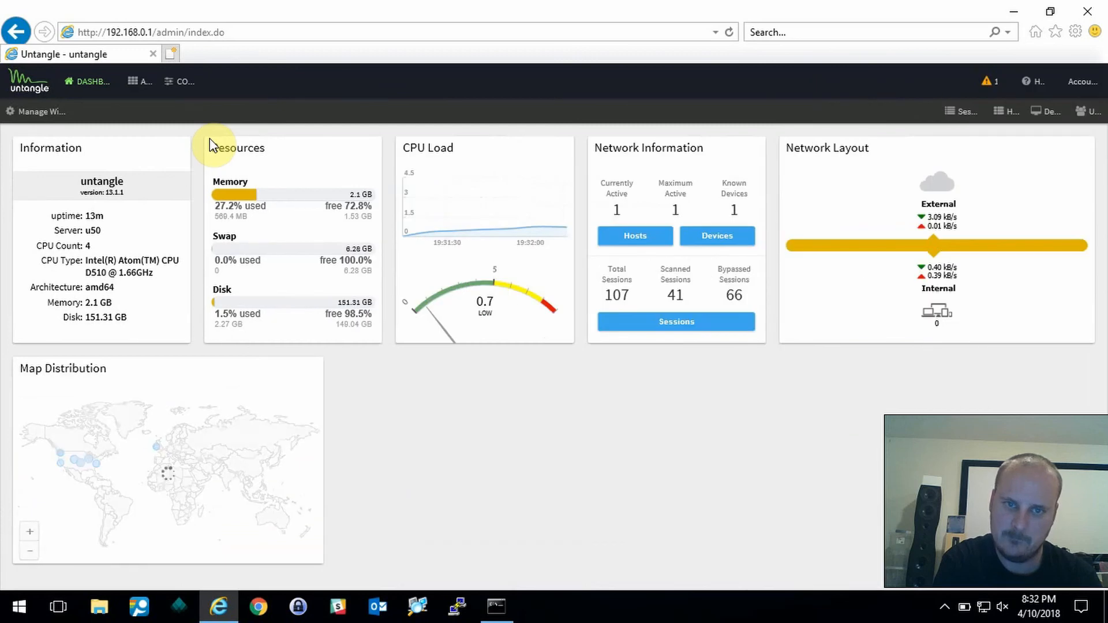
{"action": "left_click", "coordinate": [183, 82]}
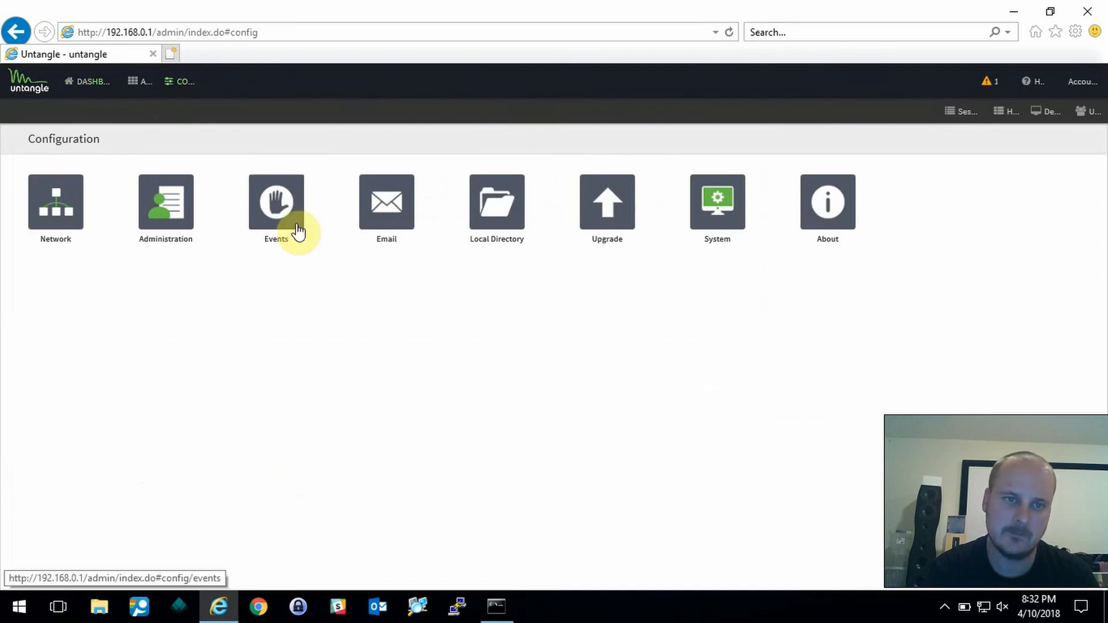
{"action": "left_click", "coordinate": [67, 219]}
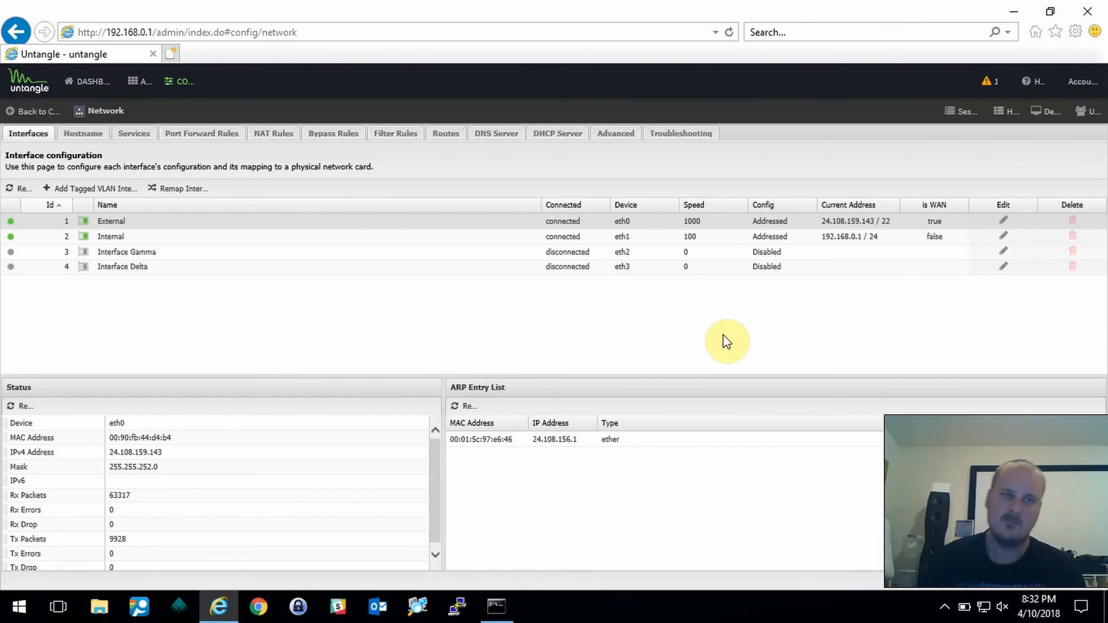
- Start typing a ping to 192.168. in Command Prompt, then reload the network interfaces page
{"action": "left_click", "coordinate": [501, 606]}
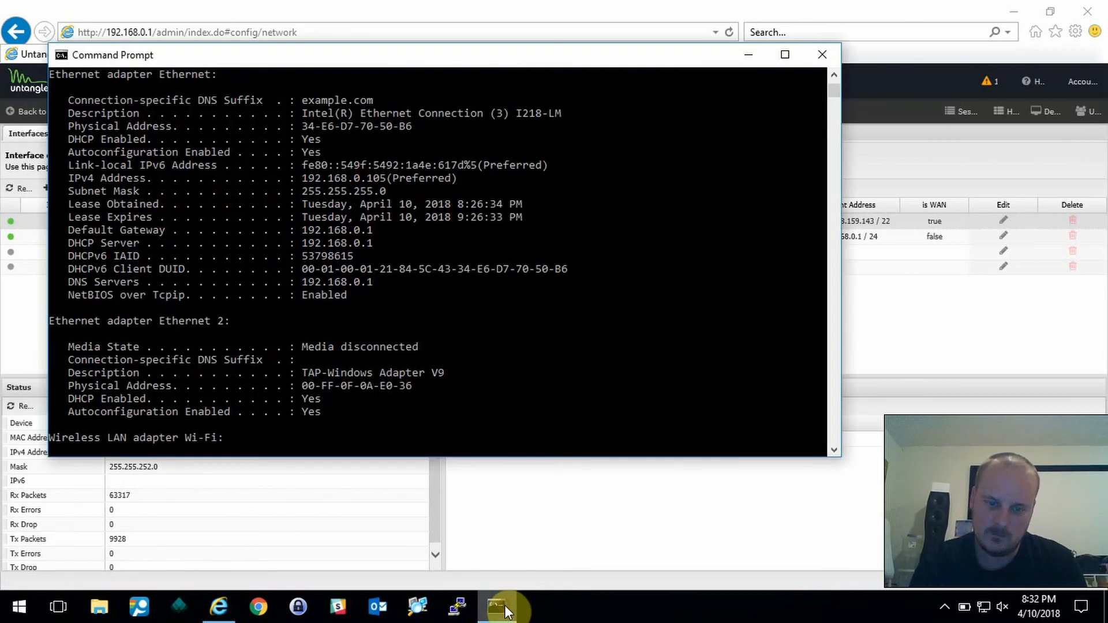
{"action": "type", "text": "ping 192.168."}
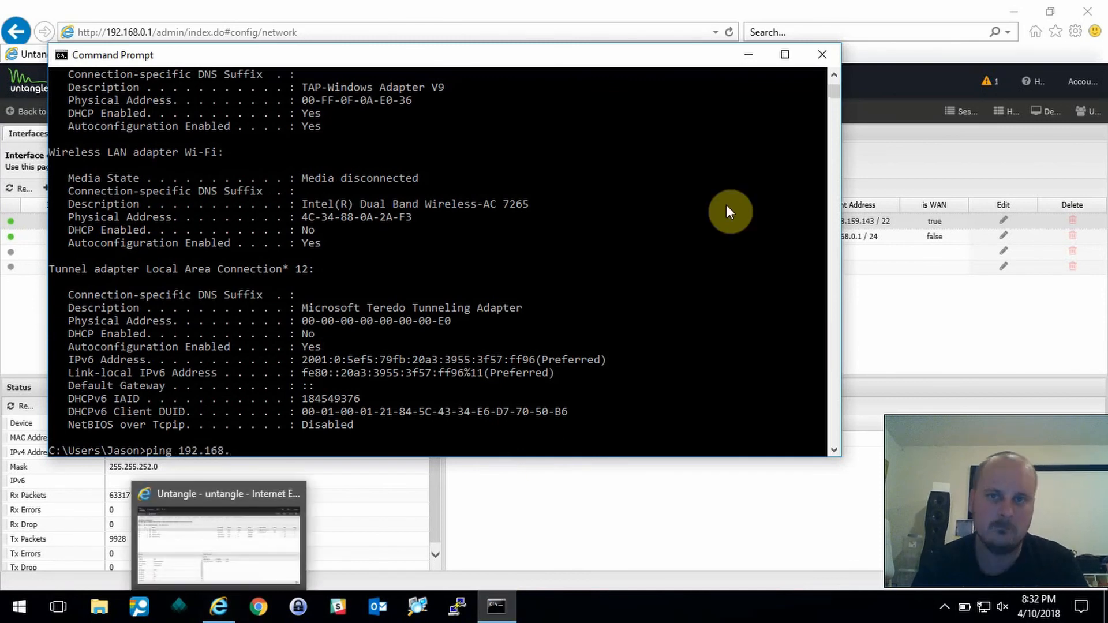
{"action": "left_click", "coordinate": [601, 7]}
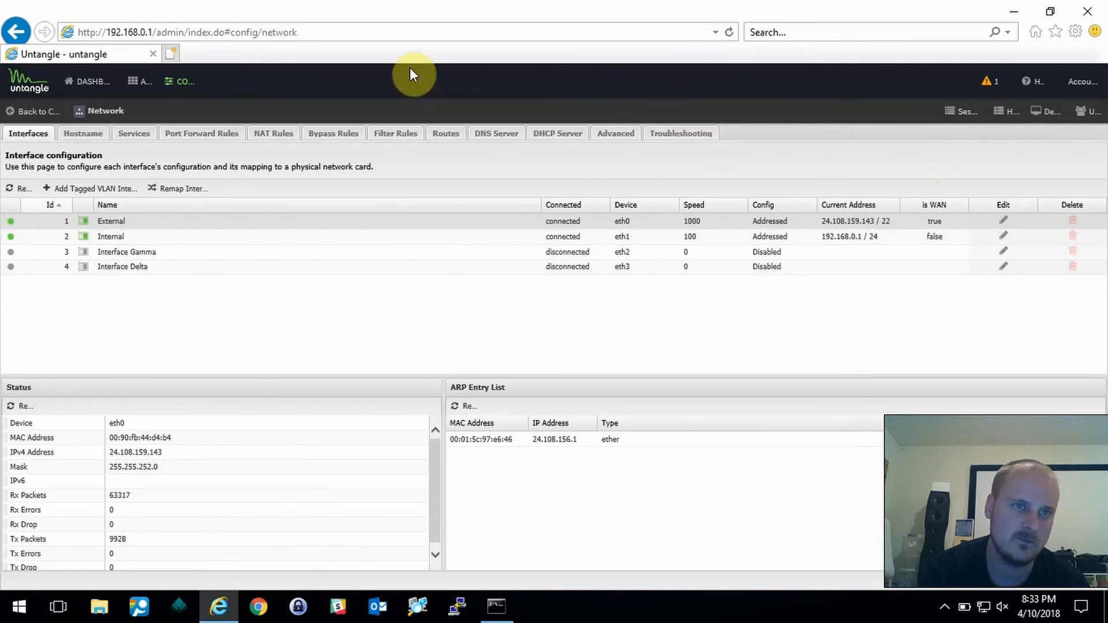
{"action": "left_click", "coordinate": [368, 33]}
{"action": "key", "text": "Return"}
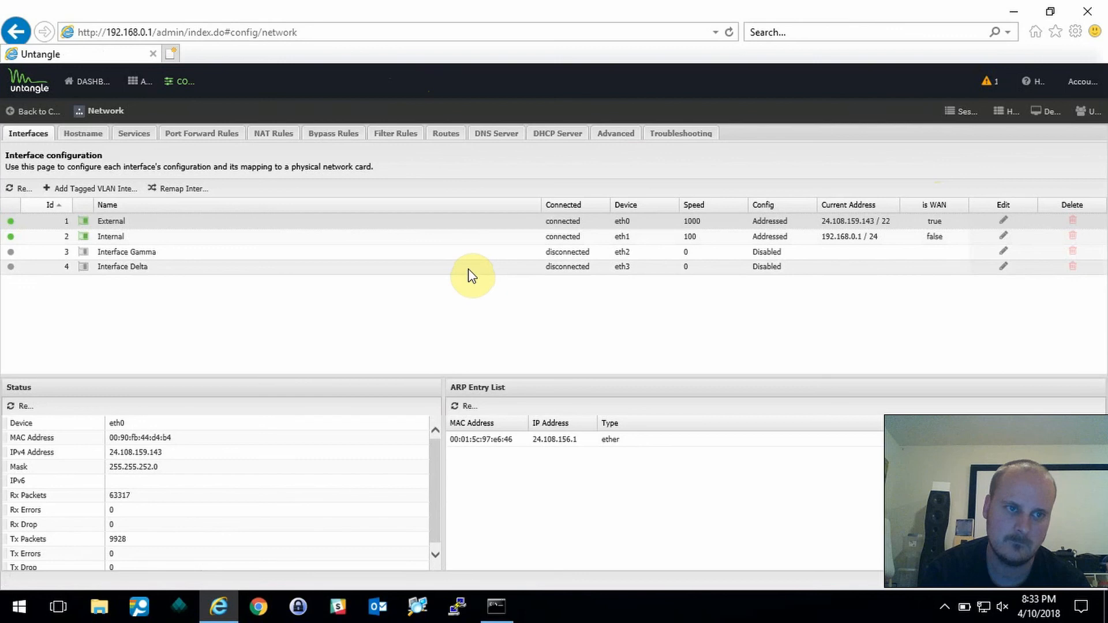
- Refresh the interface grid so Interface Delta shows connected on eth3, and open its settings
{"action": "left_click", "coordinate": [373, 32]}
{"action": "left_click", "coordinate": [374, 35]}
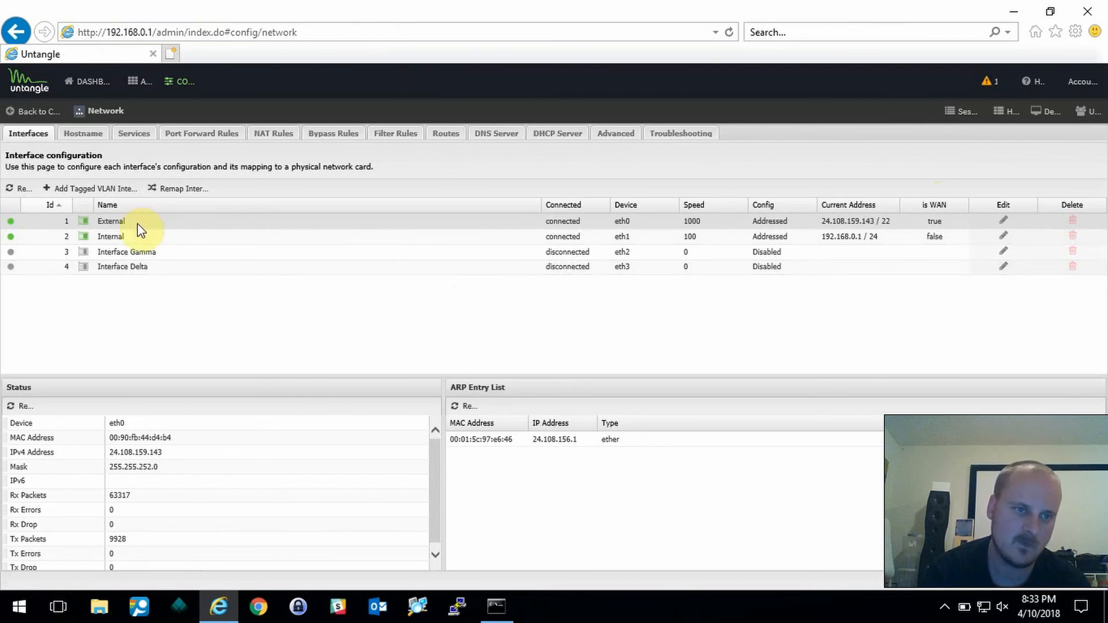
{"action": "left_click", "coordinate": [389, 35]}
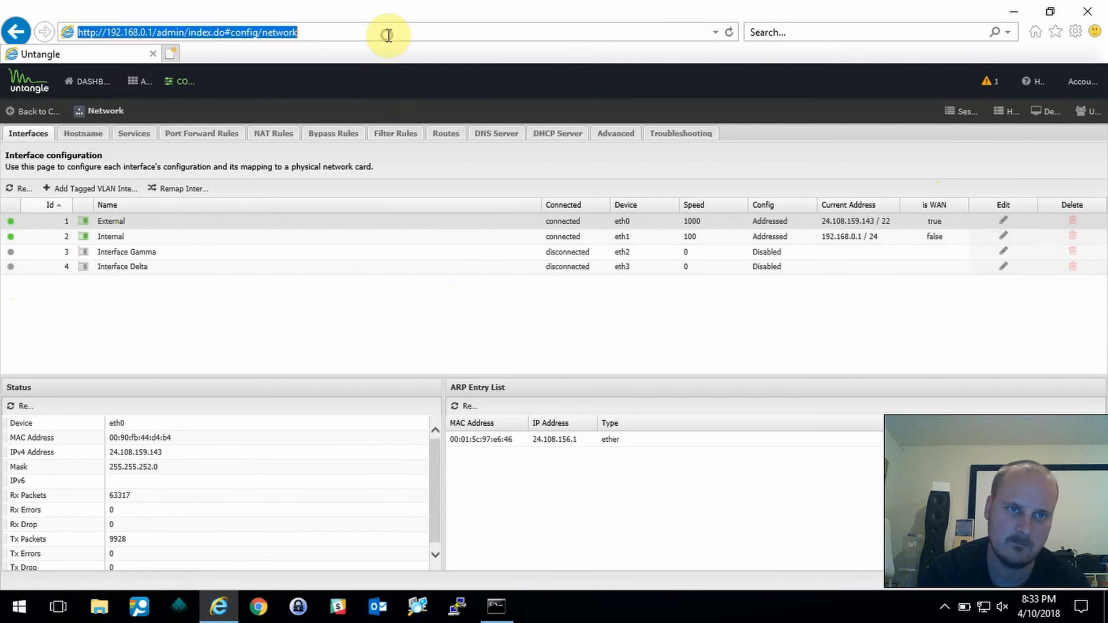
{"action": "left_click", "coordinate": [388, 36]}
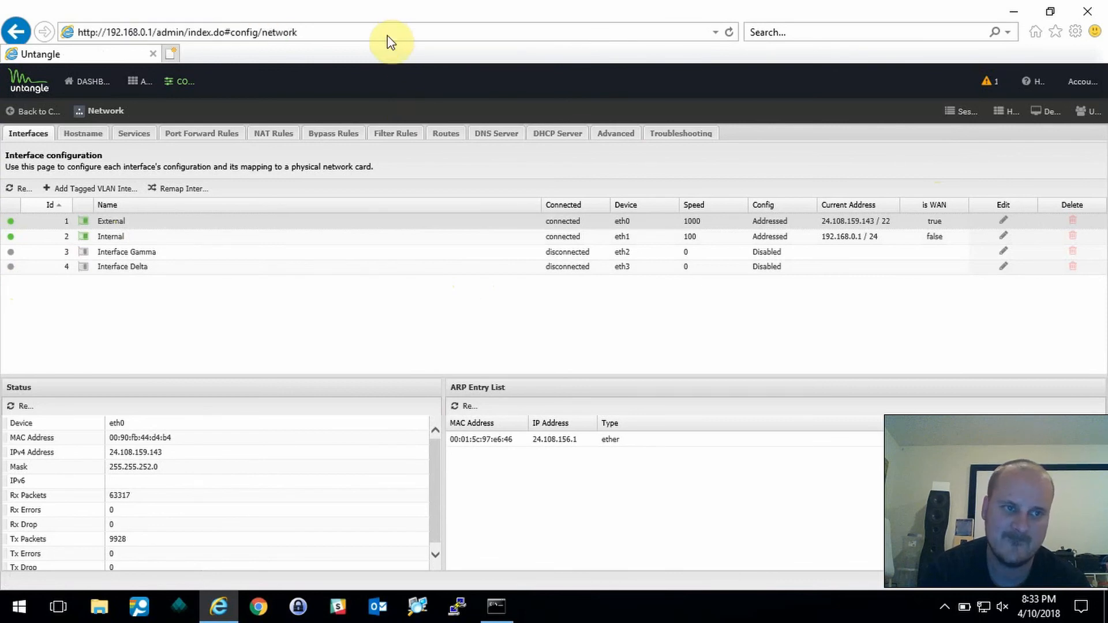
{"action": "left_click", "coordinate": [17, 189]}
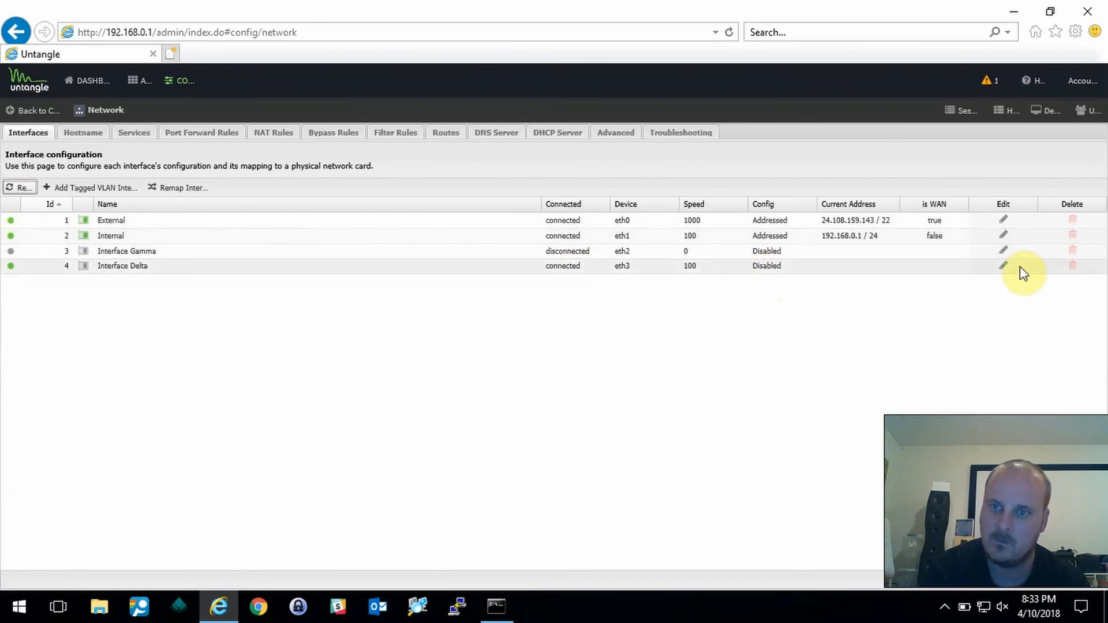
{"action": "left_click", "coordinate": [1003, 266]}
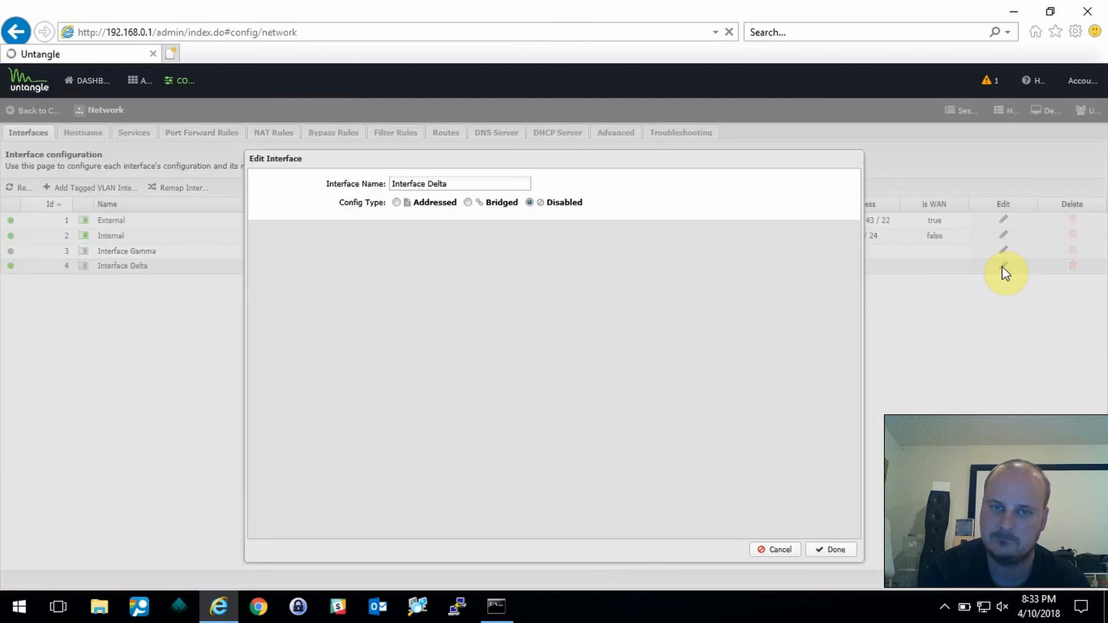
- Make eth3 a Bridged interface named 'Interface PIE' bridged to Internal, and save
{"action": "left_click", "coordinate": [469, 204]}
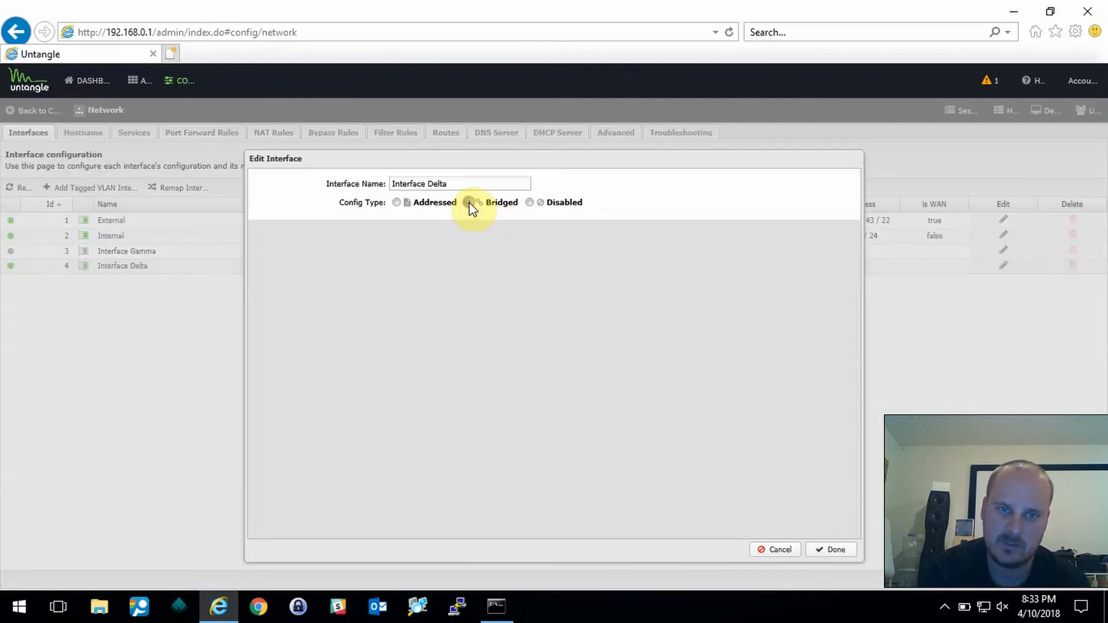
{"action": "left_click", "coordinate": [459, 184]}
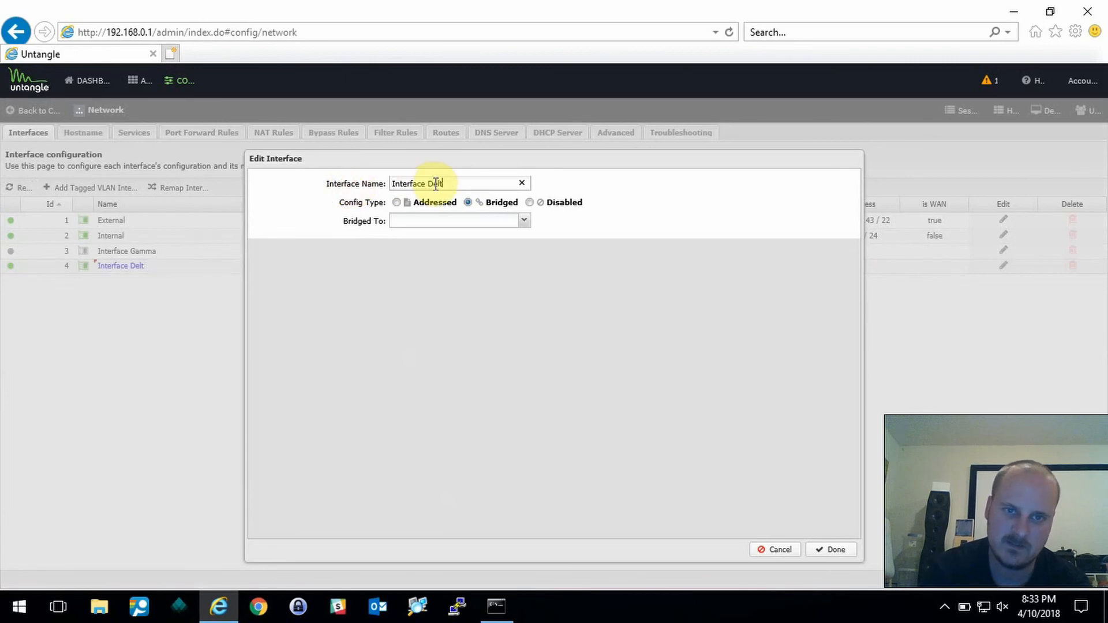
{"action": "key", "text": "BackSpace"}
{"action": "type", "text": "PIE"}
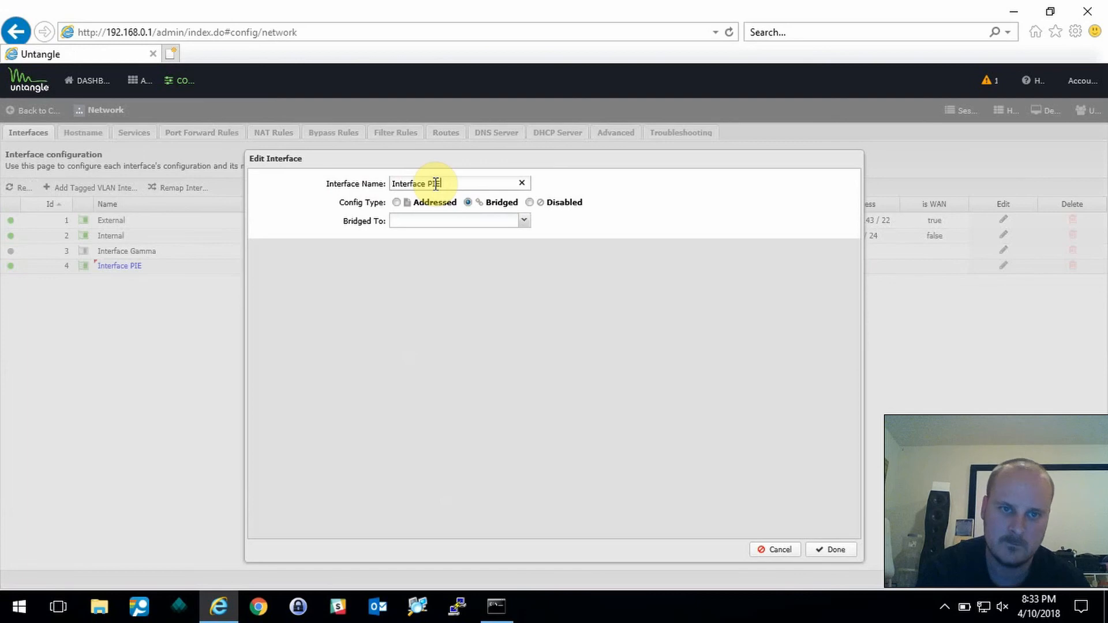
{"action": "left_click", "coordinate": [523, 221]}
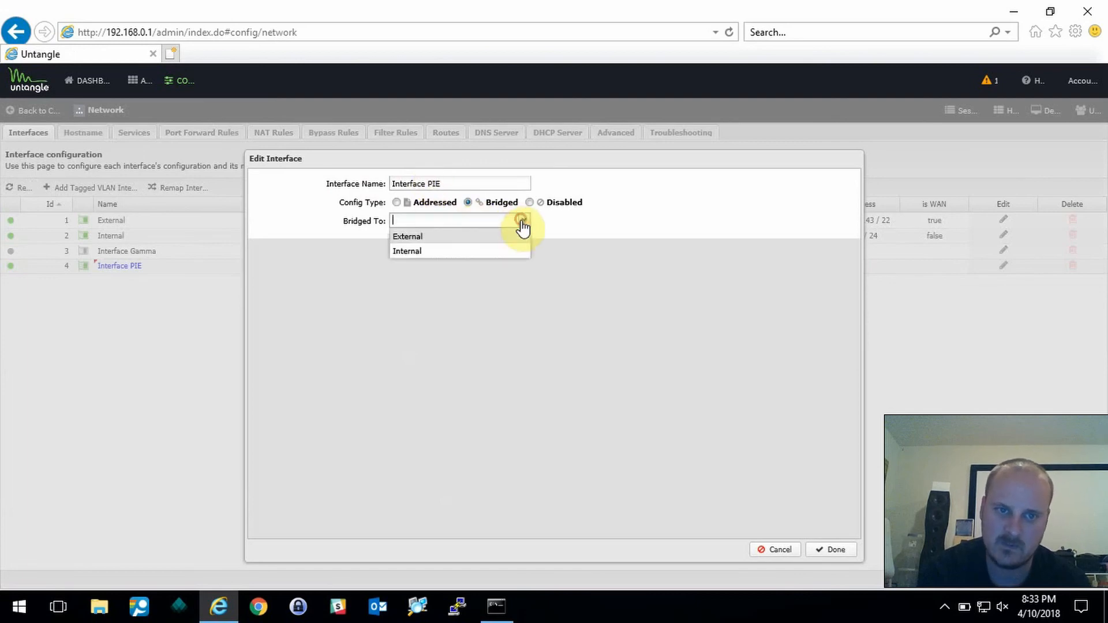
{"action": "left_click", "coordinate": [416, 252]}
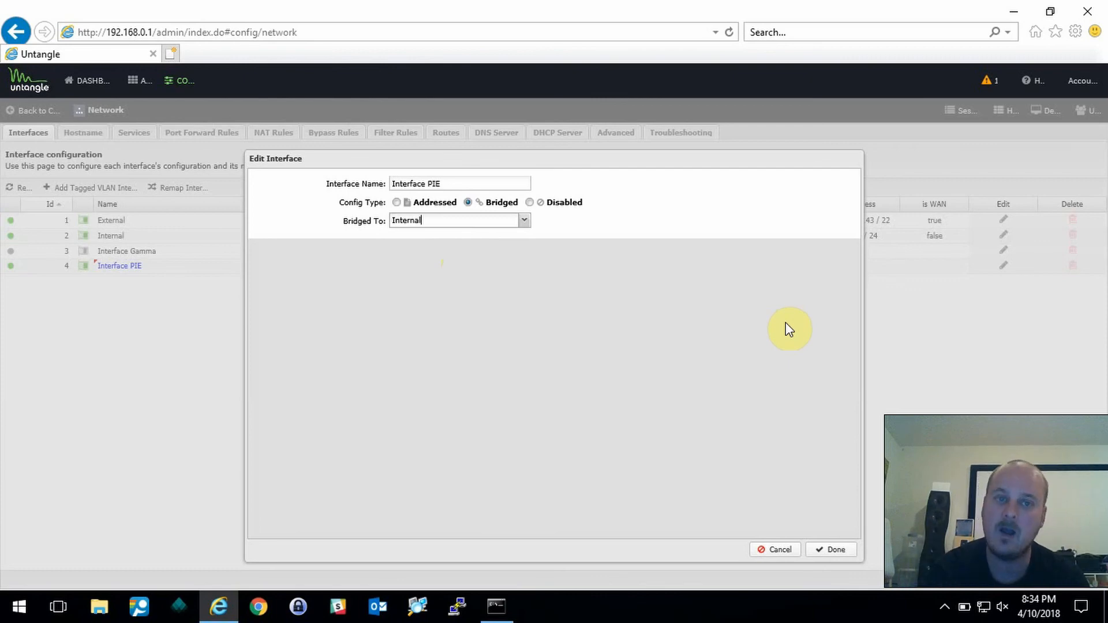
{"action": "left_click", "coordinate": [829, 549]}
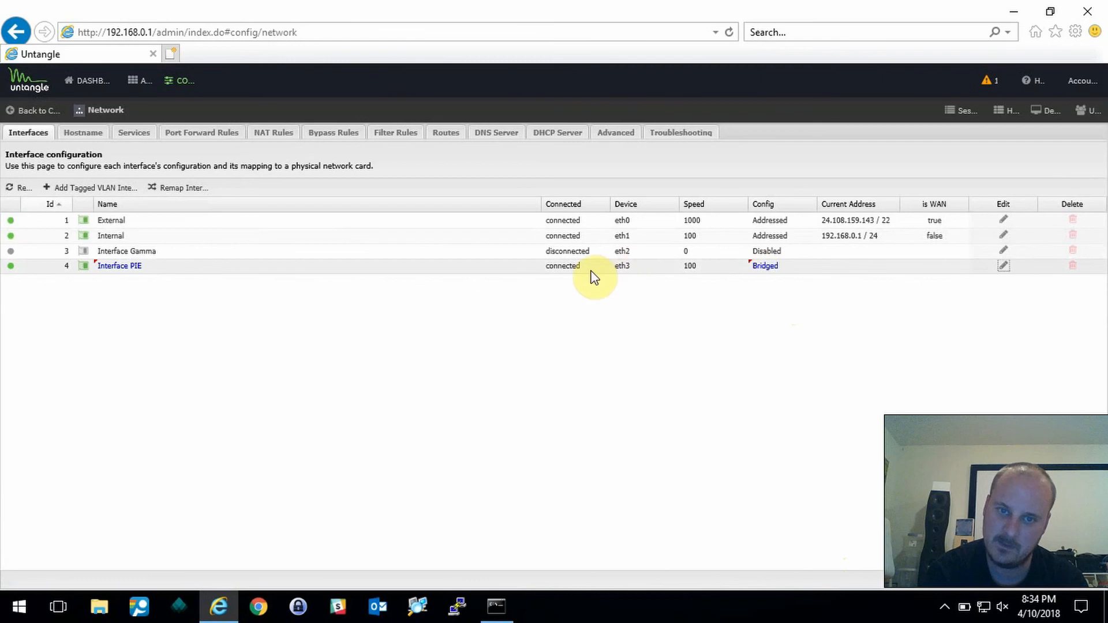
{"action": "left_click", "coordinate": [1091, 588]}
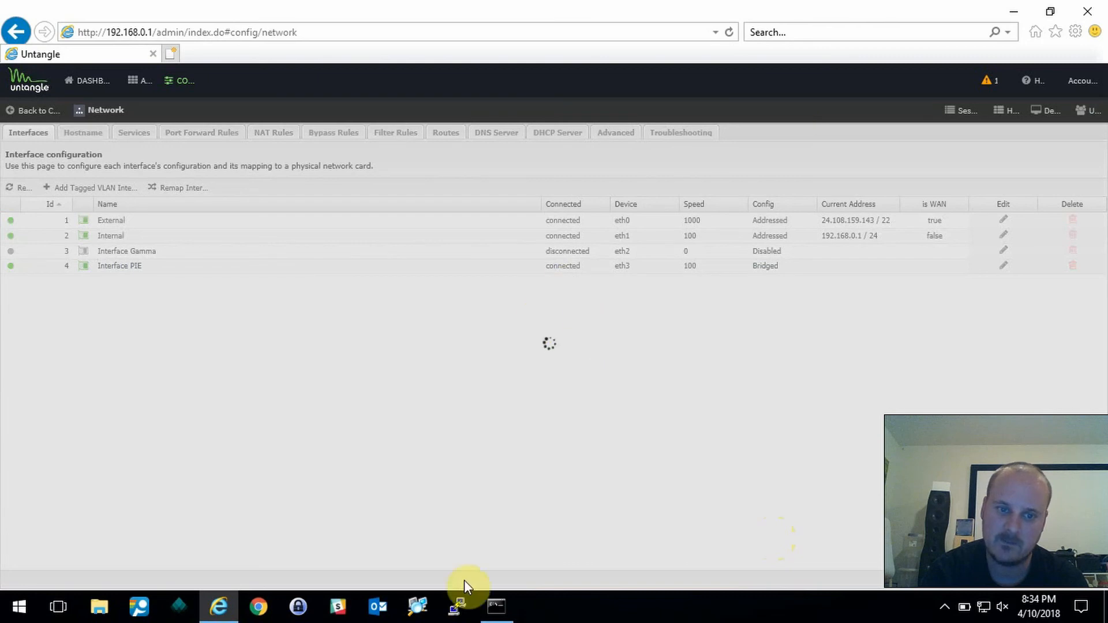
- Ping 192.168.0.2 twice, getting replies at 1ms, then close Command Prompt
{"action": "left_click", "coordinate": [499, 602]}
{"action": "type", "text": "0.2"}
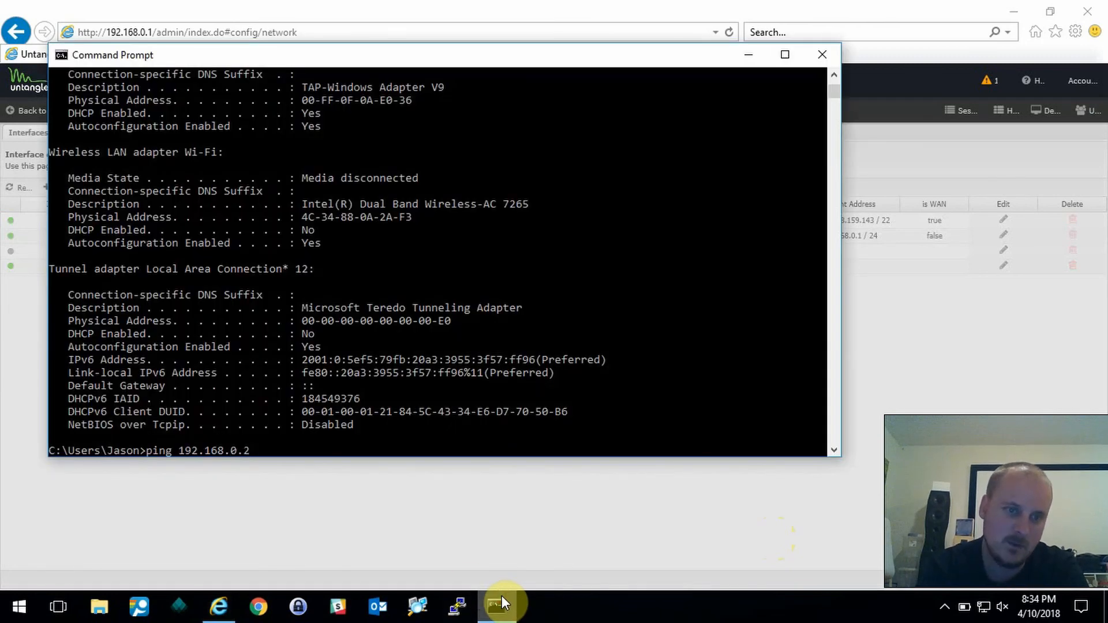
{"action": "key", "text": "Return"}
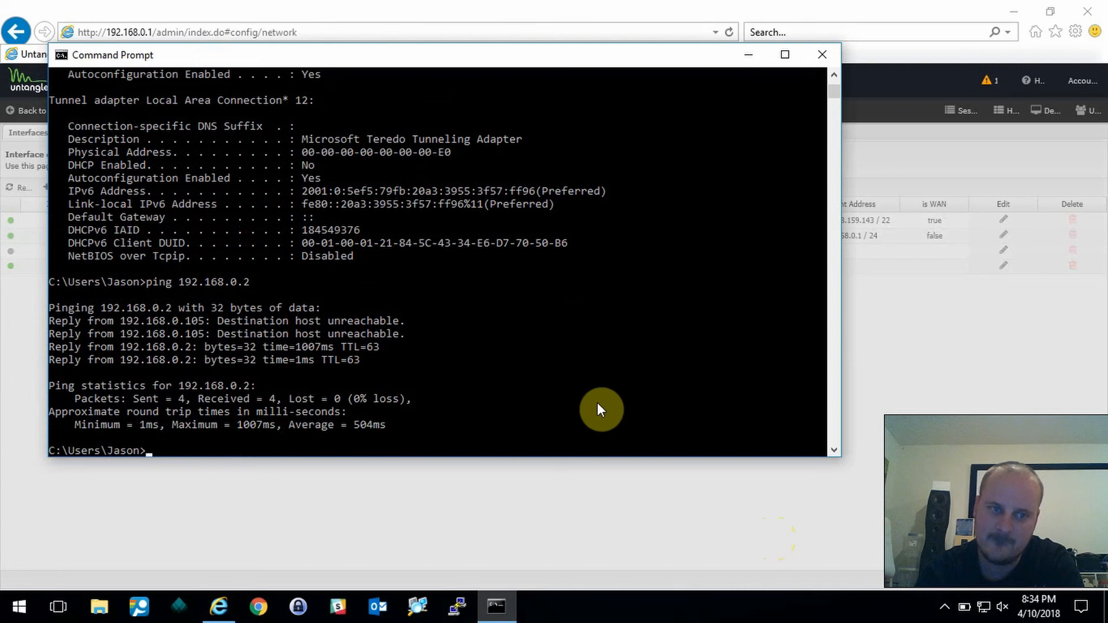
{"action": "key", "text": "Up"}
{"action": "key", "text": "Return"}
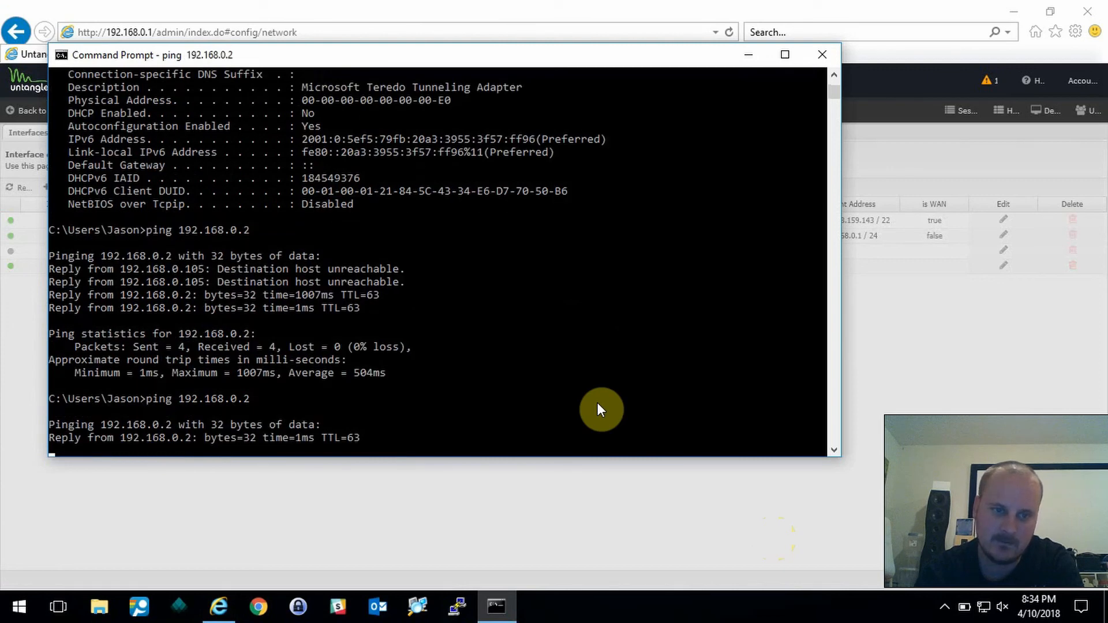
{"action": "left_click", "coordinate": [811, 55]}
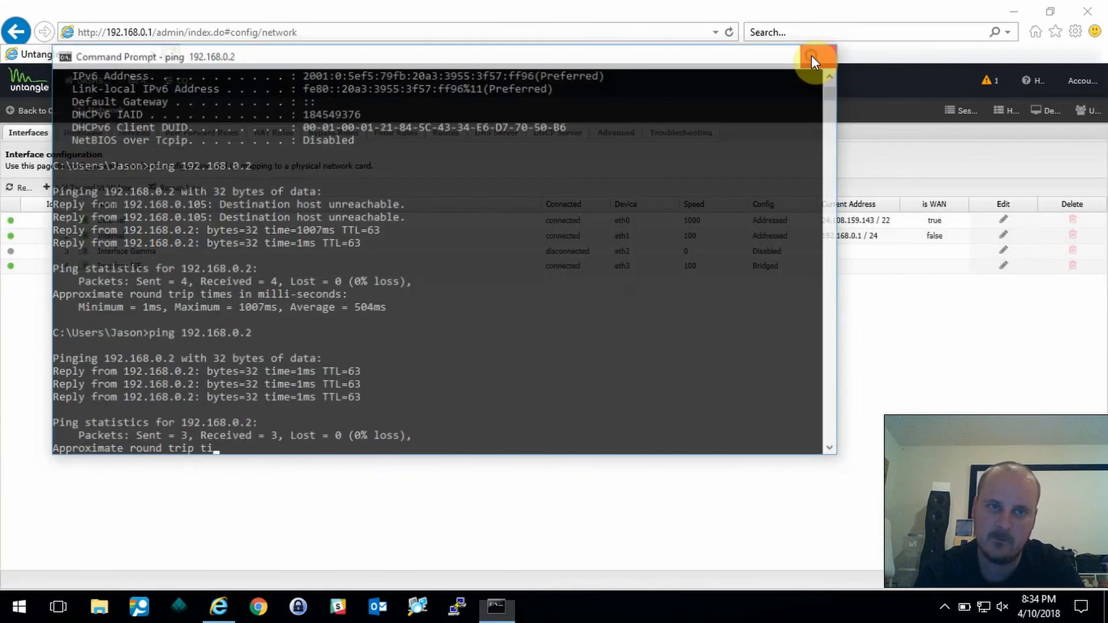
- Load 192.168.0.2/admin in a new tab and go to the Pi-hole Login page
{"action": "left_click", "coordinate": [170, 55]}
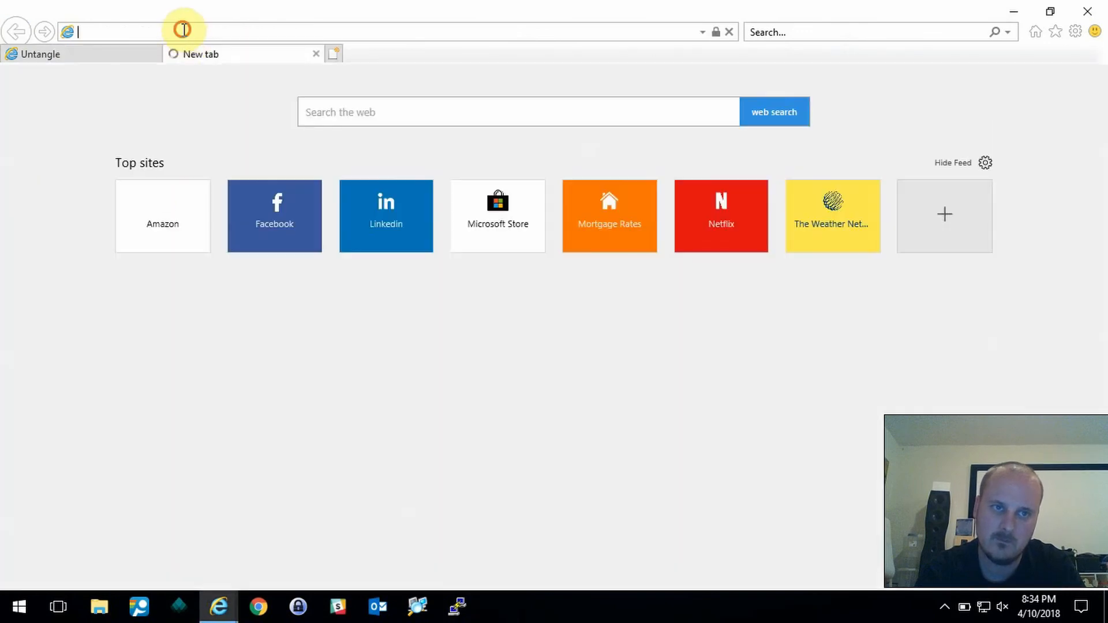
{"action": "type", "text": "192."}
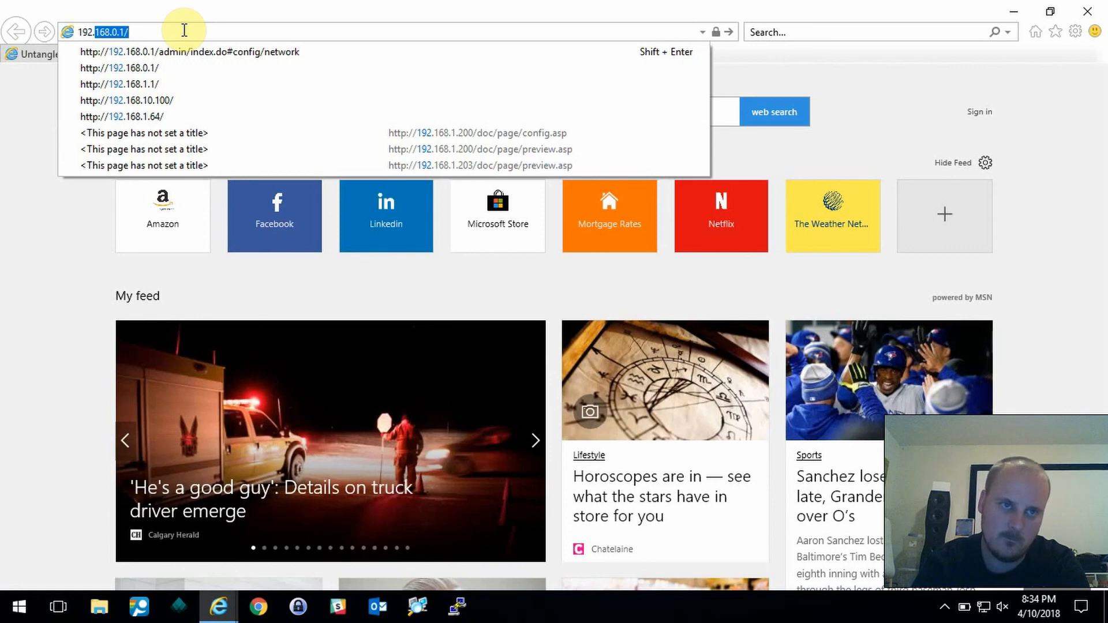
{"action": "type", "text": "168.0.2"}
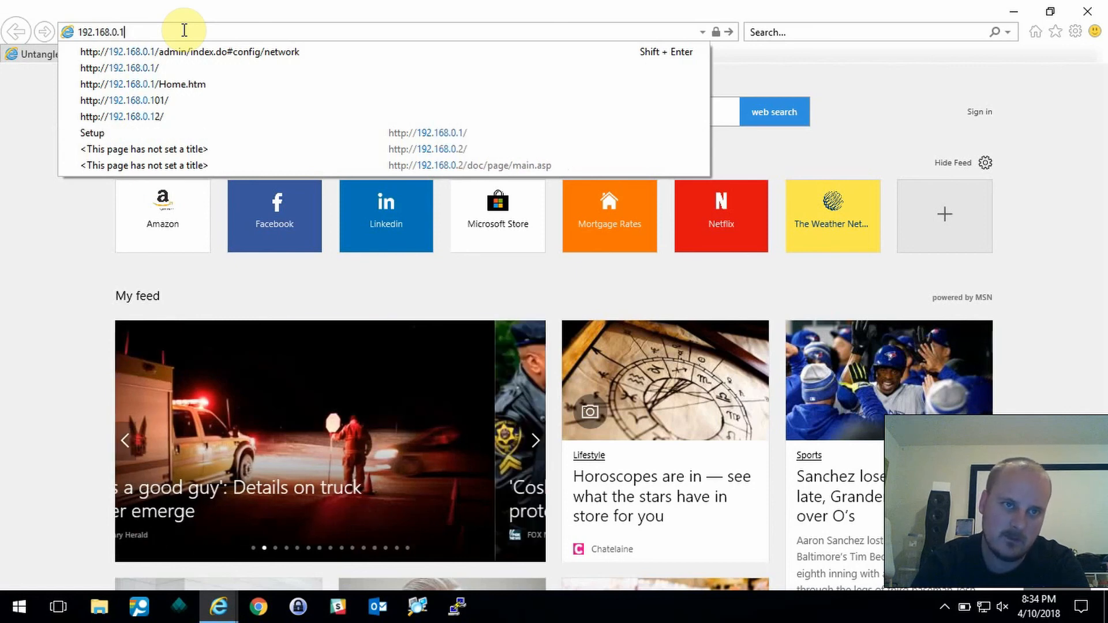
{"action": "type", "text": "/admin"}
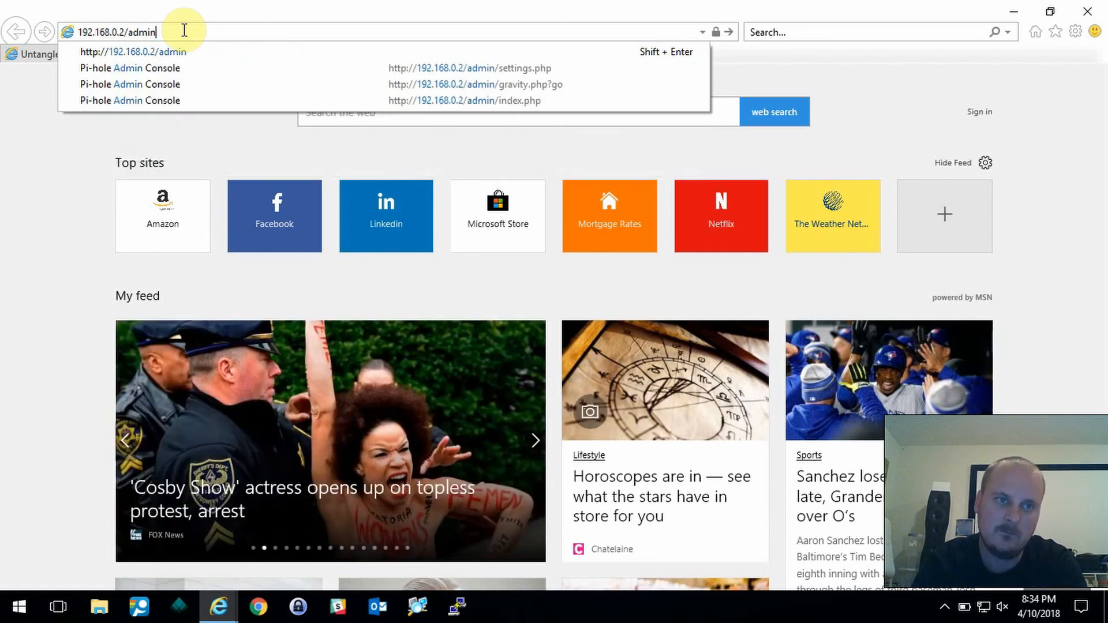
{"action": "key", "text": "Return"}
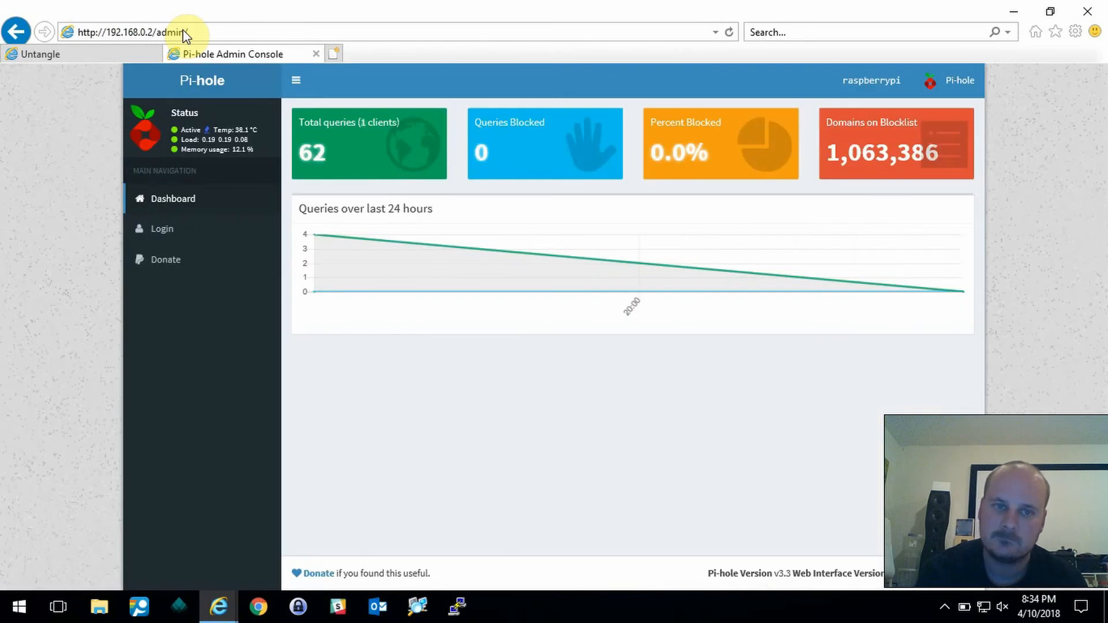
{"action": "left_click", "coordinate": [164, 230]}
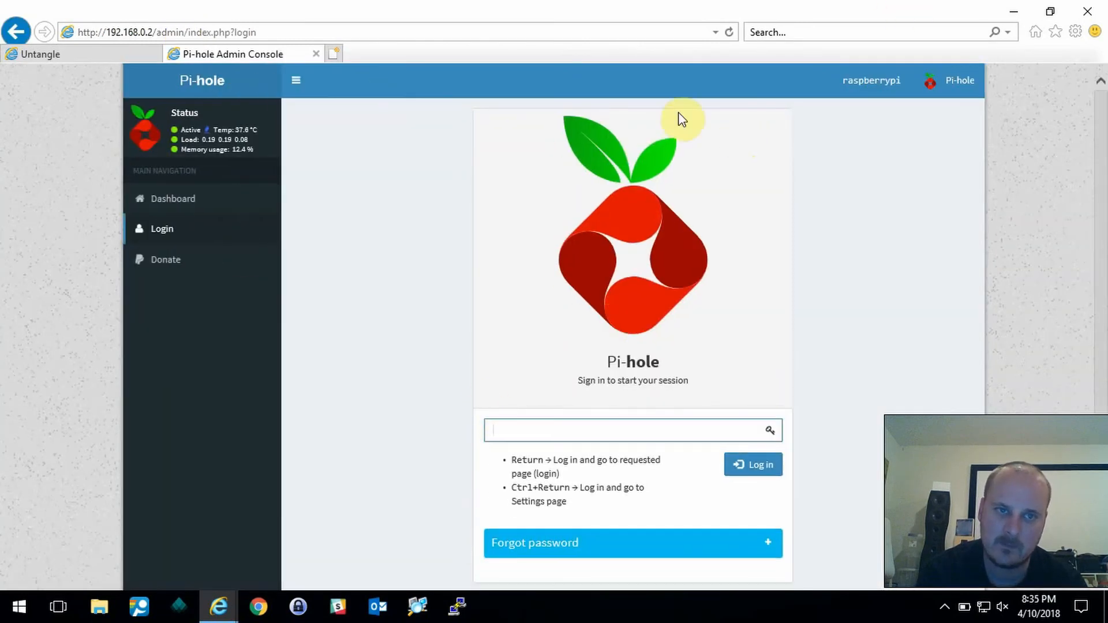
- Open the pi log in the Pi-Box folder and copy the Pi-hole admin login password
{"action": "left_click", "coordinate": [1013, 10]}
{"action": "double_click", "coordinate": [28, 122]}
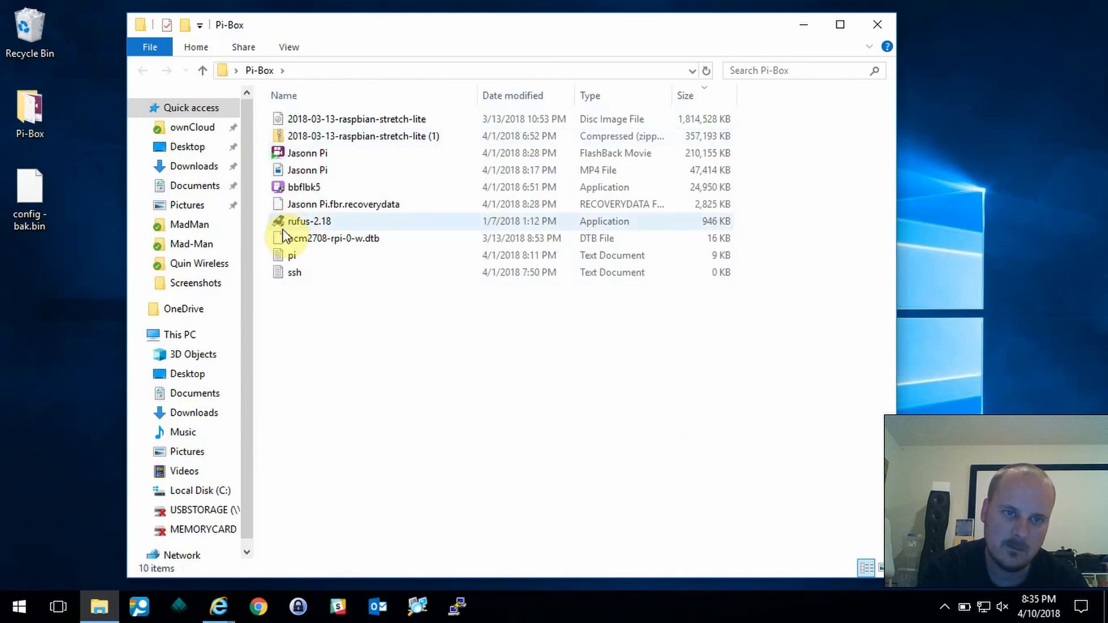
{"action": "double_click", "coordinate": [289, 255]}
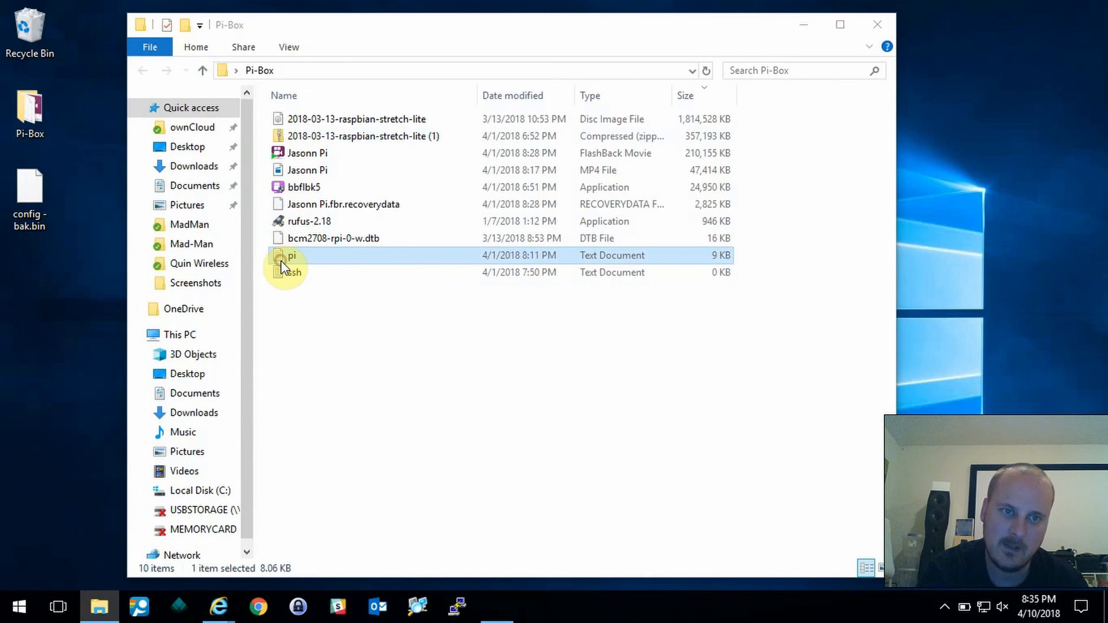
{"action": "scroll", "coordinate": [647, 247], "scroll_direction": "down", "scroll_amount": 20}
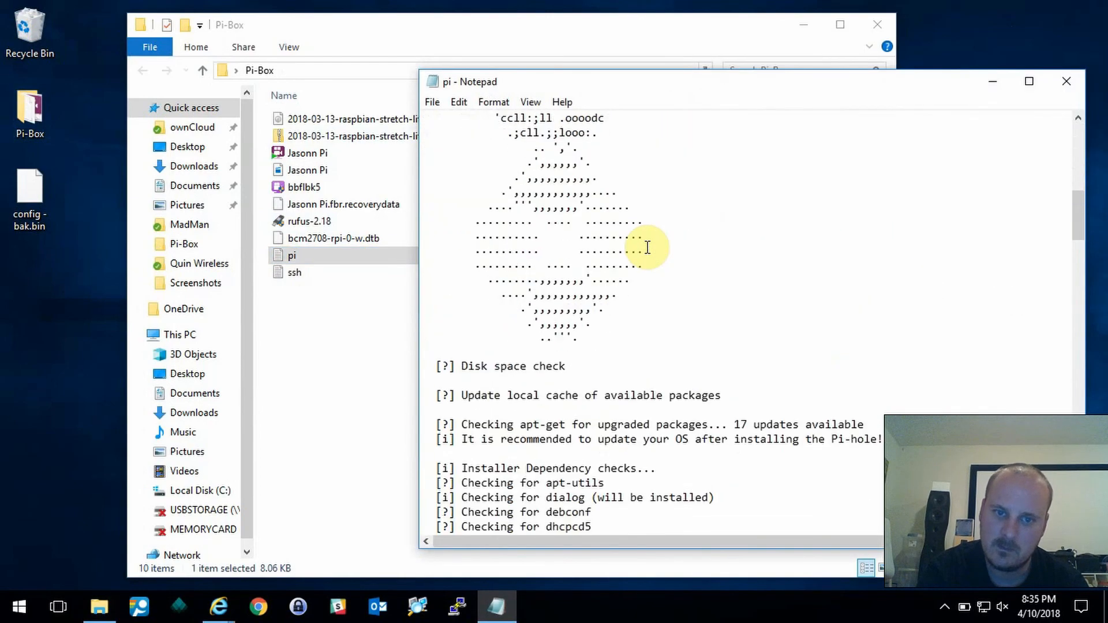
{"action": "scroll", "coordinate": [647, 247], "scroll_direction": "down", "scroll_amount": 20}
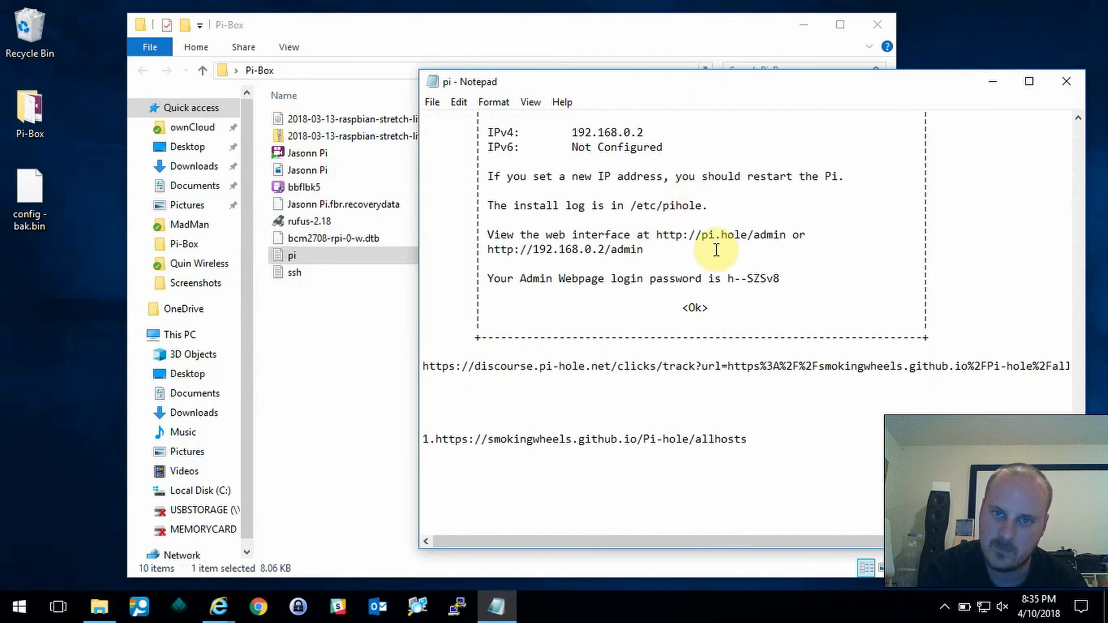
{"action": "left_click_drag", "start_coordinate": [780, 278], "coordinate": [727, 279]}
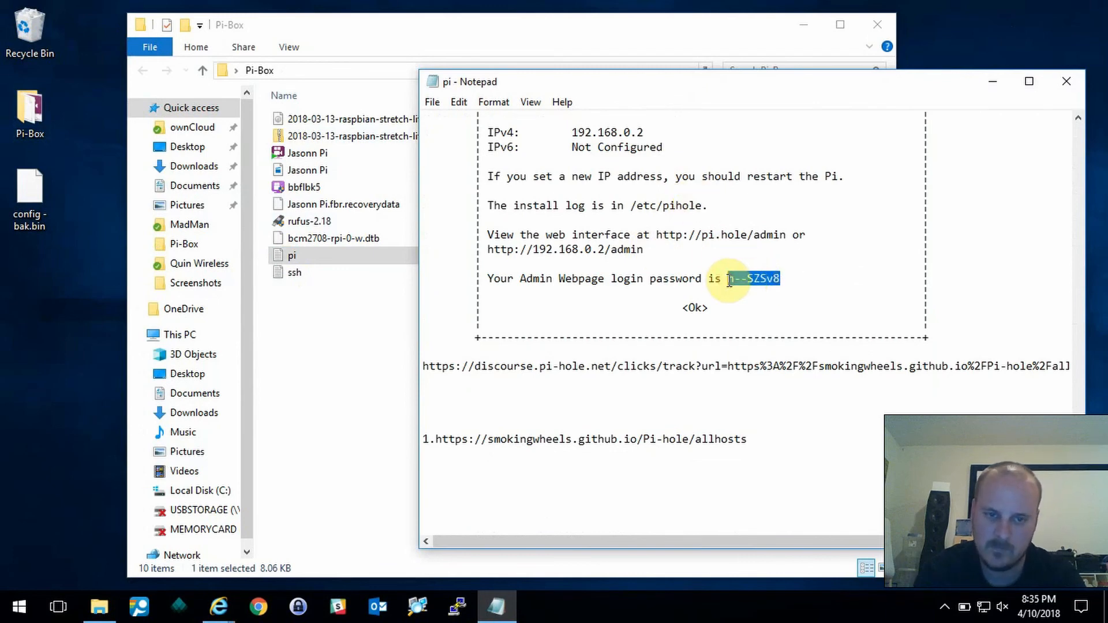
{"action": "left_click", "coordinate": [219, 607]}
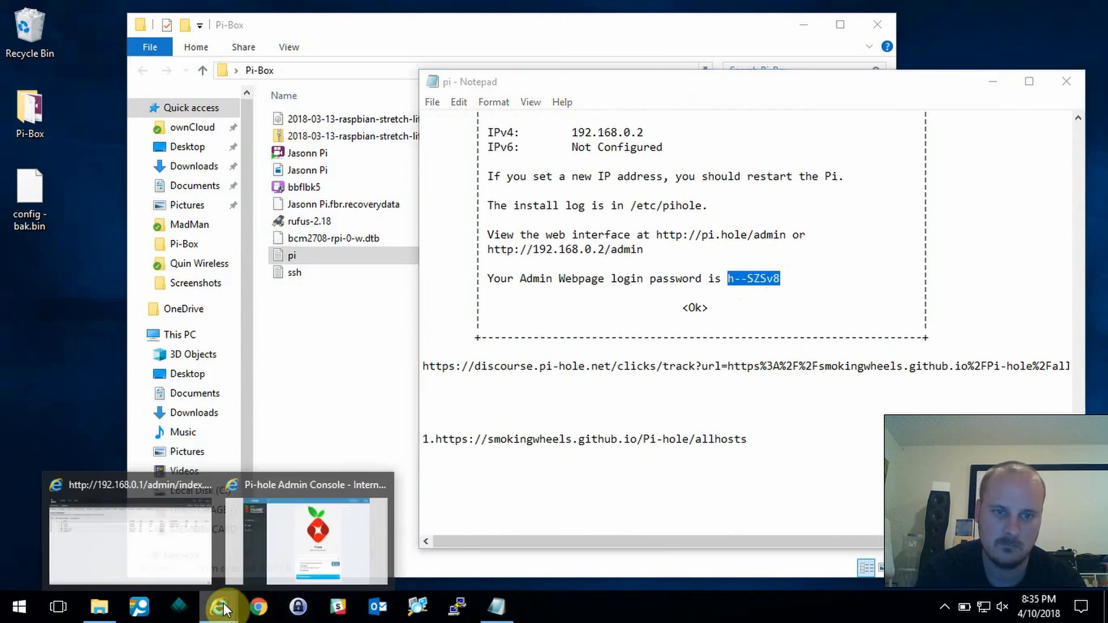
- Paste the copied admin password into the Pi-hole login page and sign in
{"action": "left_click", "coordinate": [309, 549]}
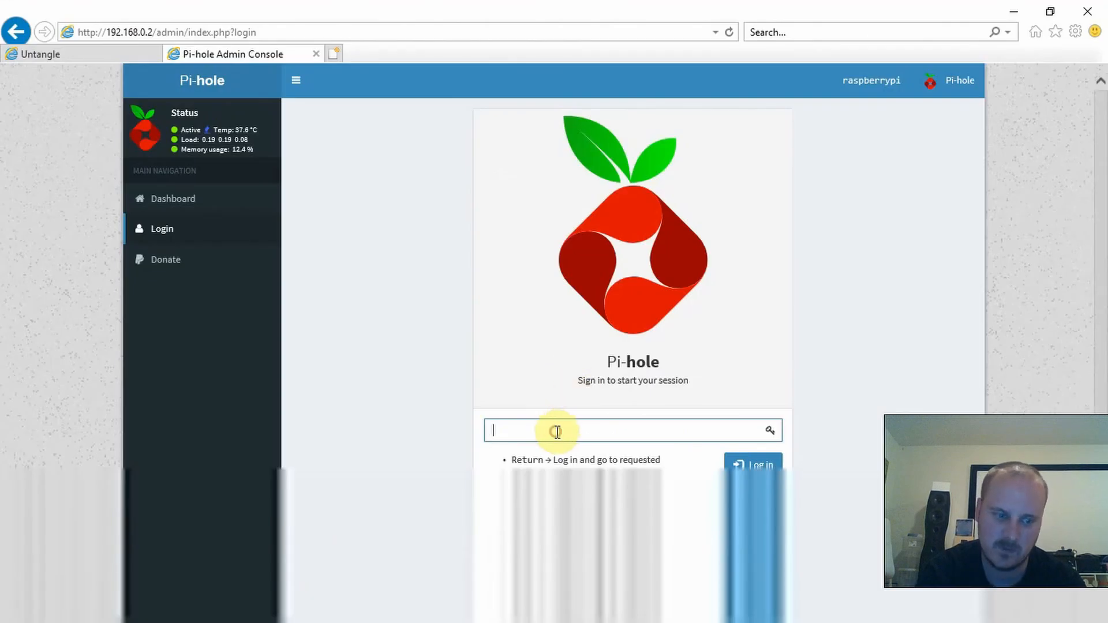
{"action": "key", "text": "ctrl+v"}
{"action": "left_click", "coordinate": [755, 469]}
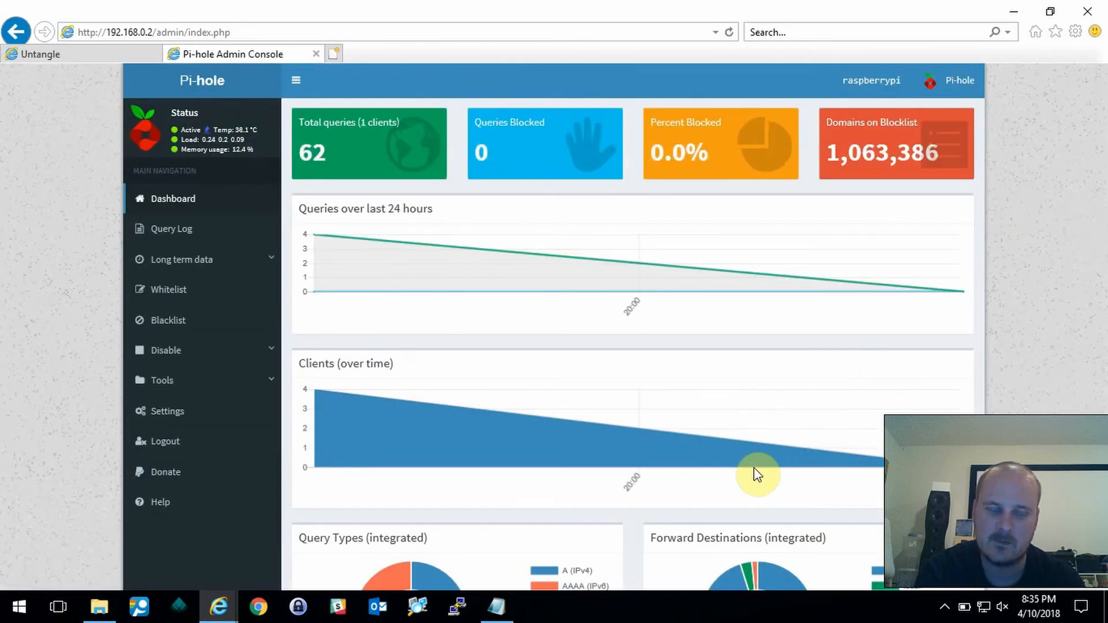
{"action": "left_click", "coordinate": [4, 616]}
- Launch Command Prompt and run ipconfig /all, showing the DNS server is 192.168.0.1
{"action": "type", "text": "com"}
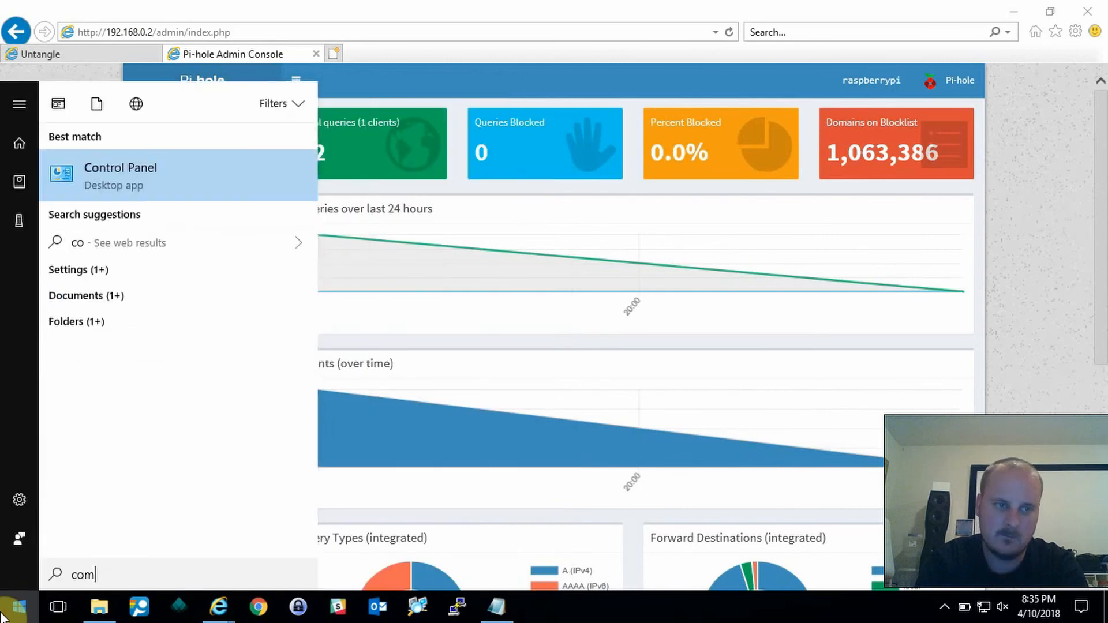
{"action": "key", "text": "Return"}
{"action": "type", "text": "ip"}
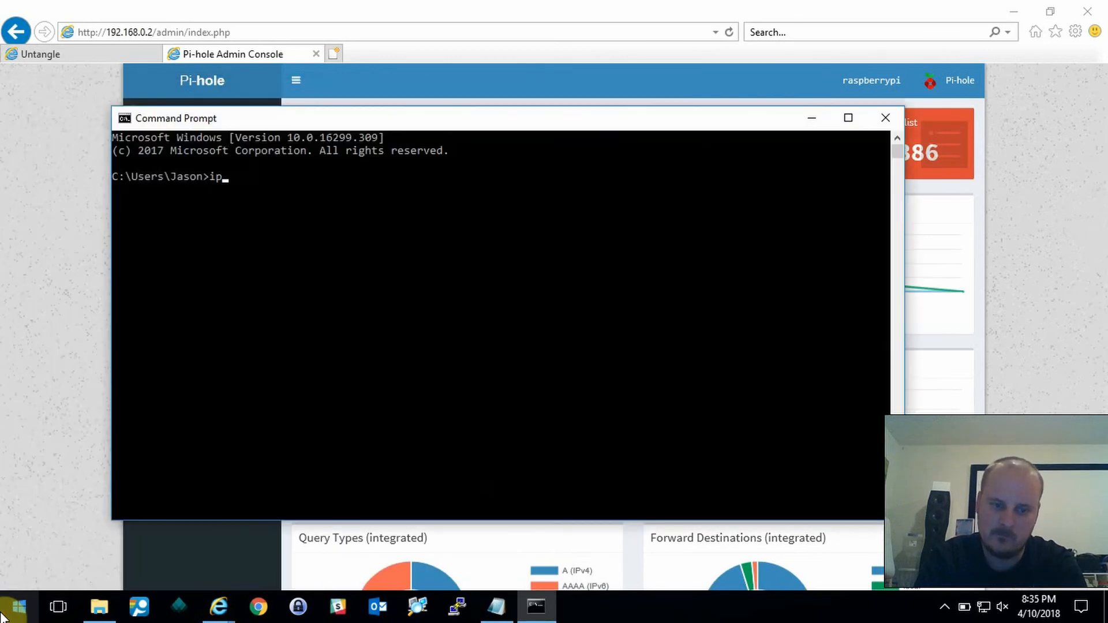
{"action": "type", "text": "config /all"}
{"action": "key", "text": "Return"}
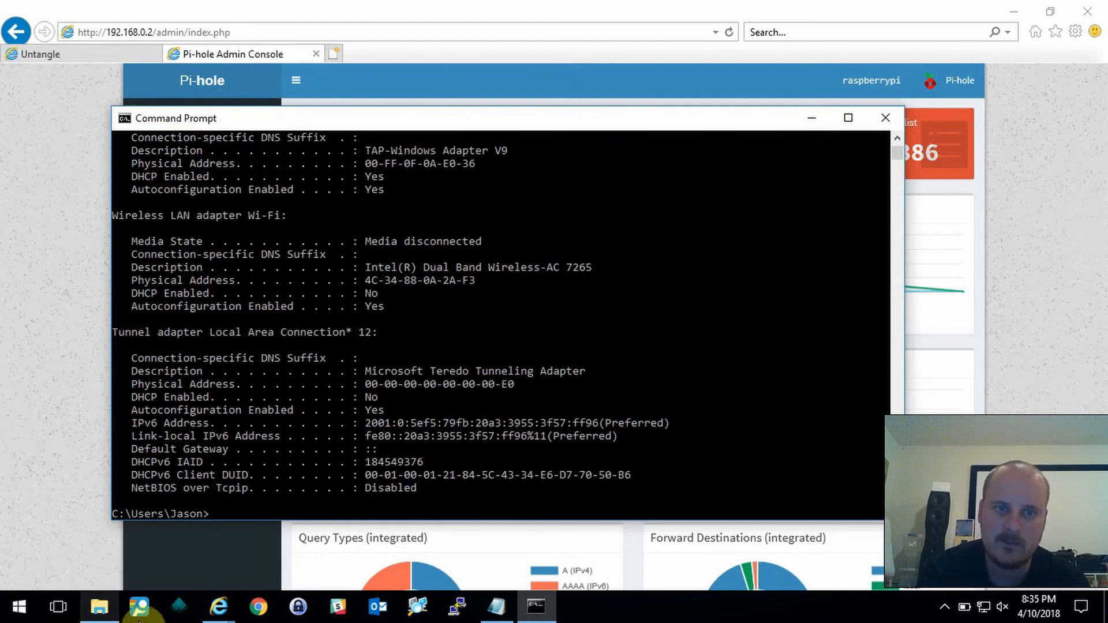
{"action": "scroll", "coordinate": [473, 283], "scroll_direction": "up", "scroll_amount": 5}
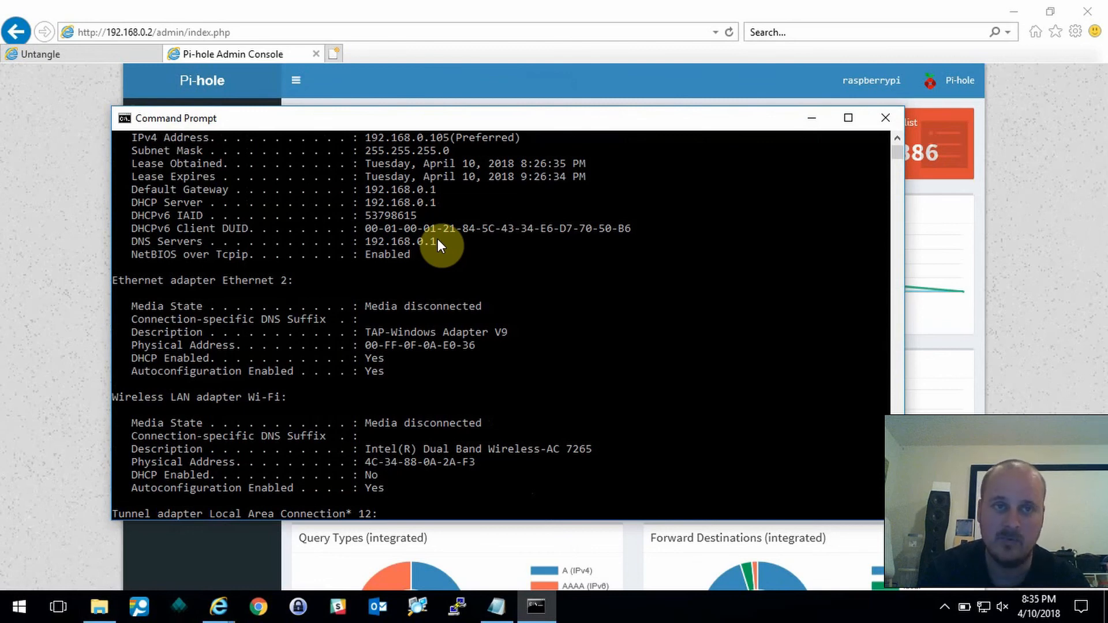
{"action": "left_click", "coordinate": [383, 7]}
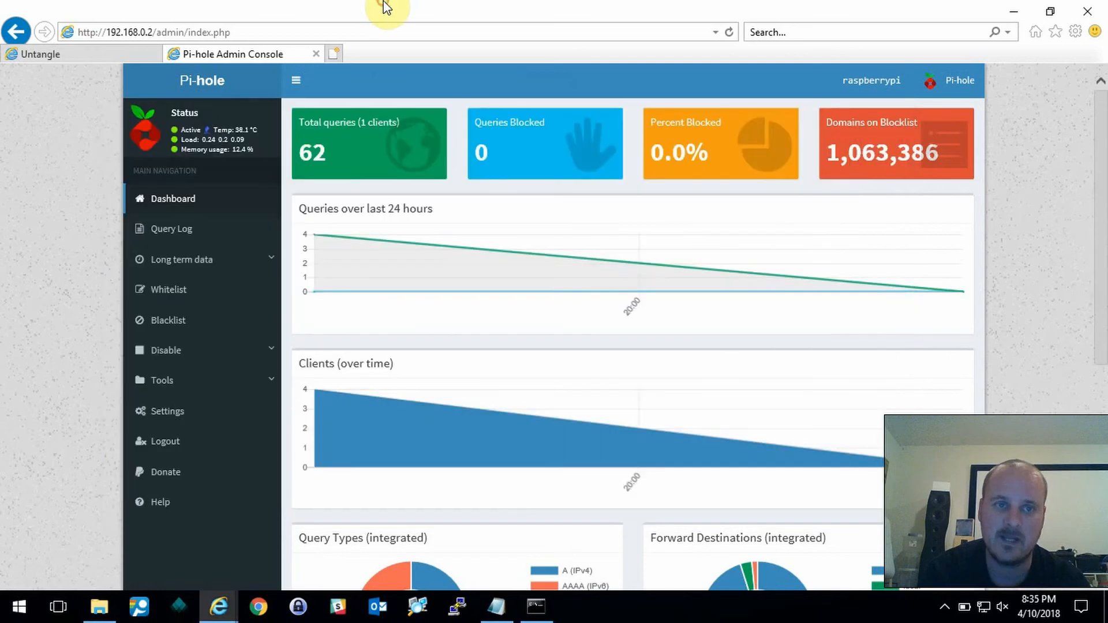
- Set the Internal interface's DHCP DNS Override to 192.168.0.2
{"action": "left_click", "coordinate": [80, 56]}
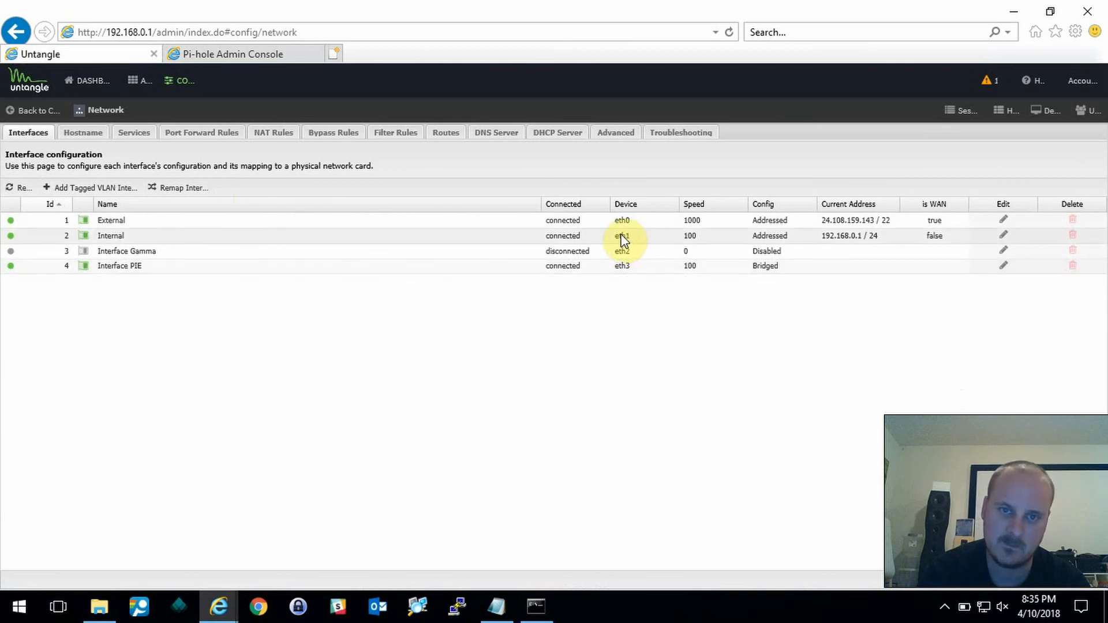
{"action": "left_click", "coordinate": [218, 237]}
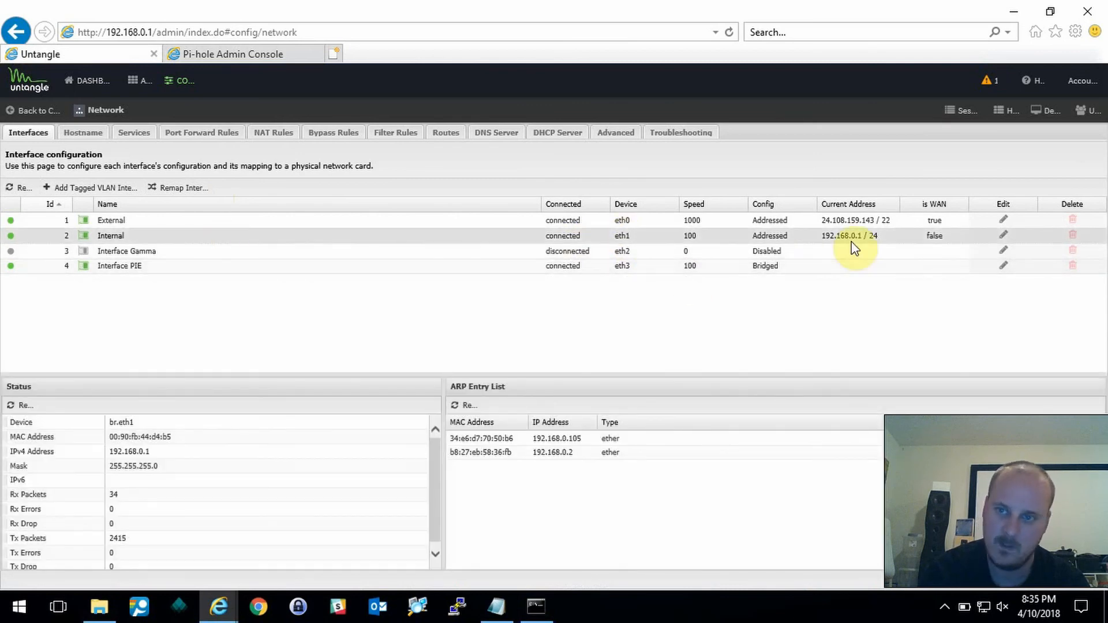
{"action": "left_click", "coordinate": [1005, 238]}
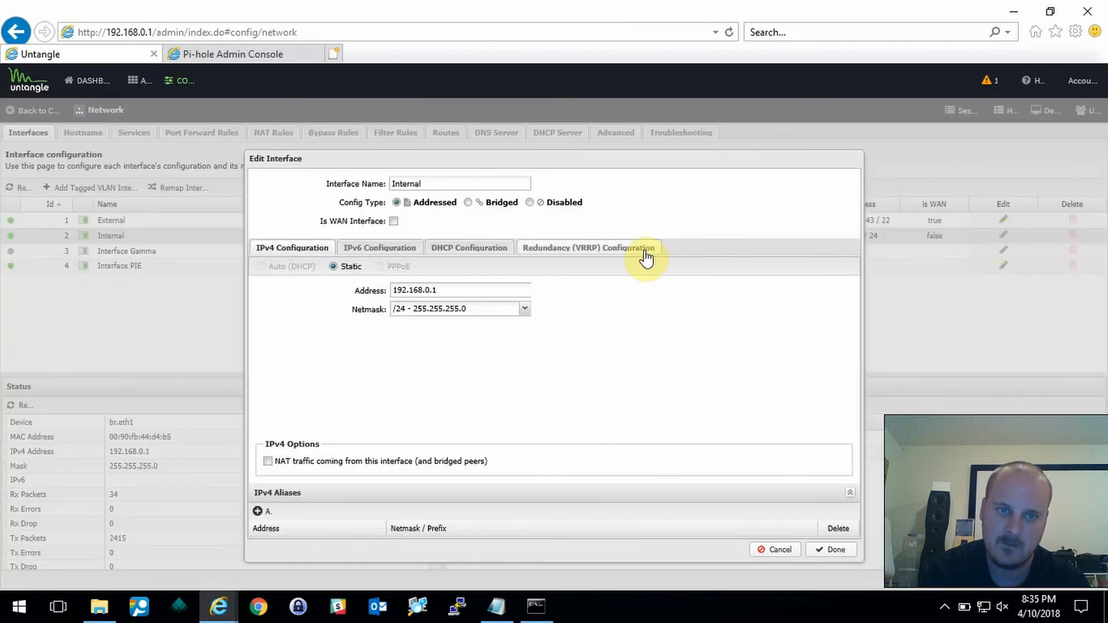
{"action": "left_click", "coordinate": [475, 249]}
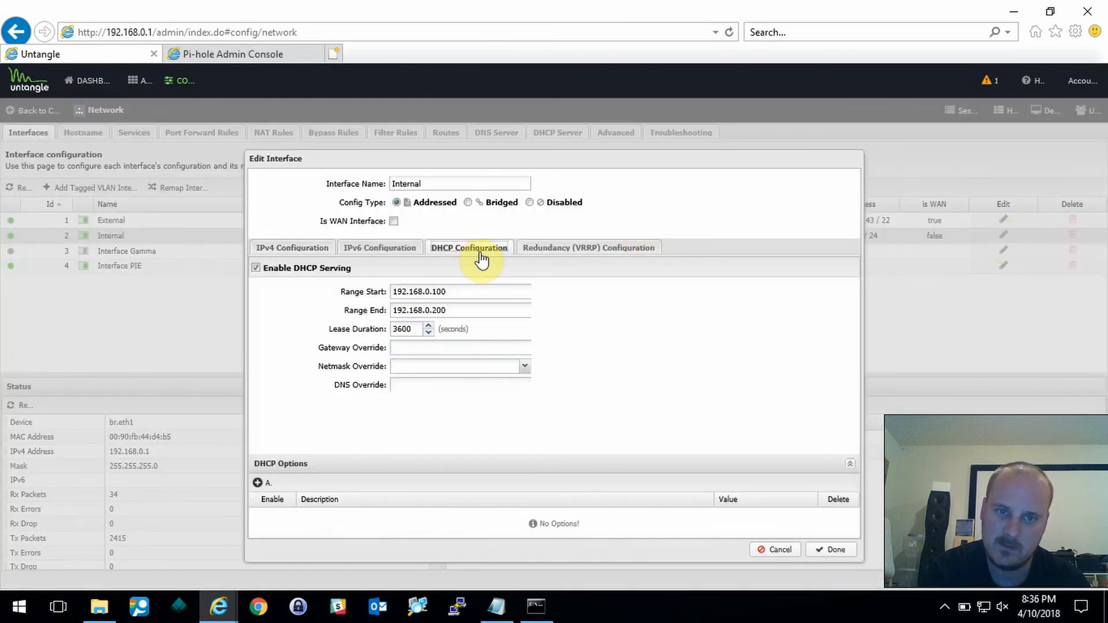
{"action": "left_click", "coordinate": [408, 386]}
{"action": "type", "text": "192.168"}
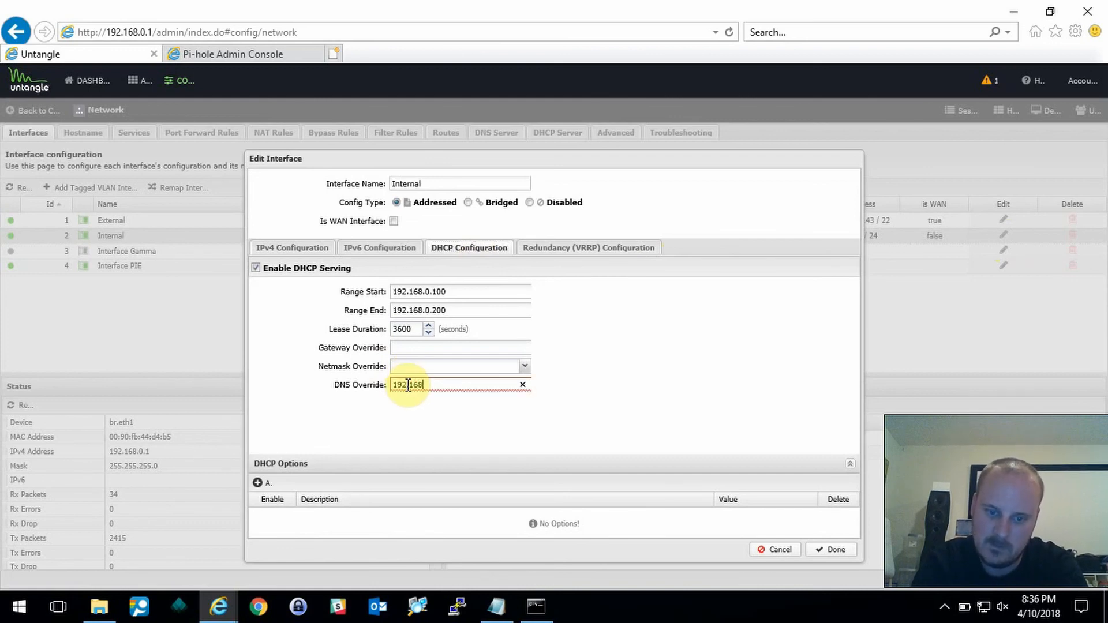
{"action": "type", "text": ".0.2"}
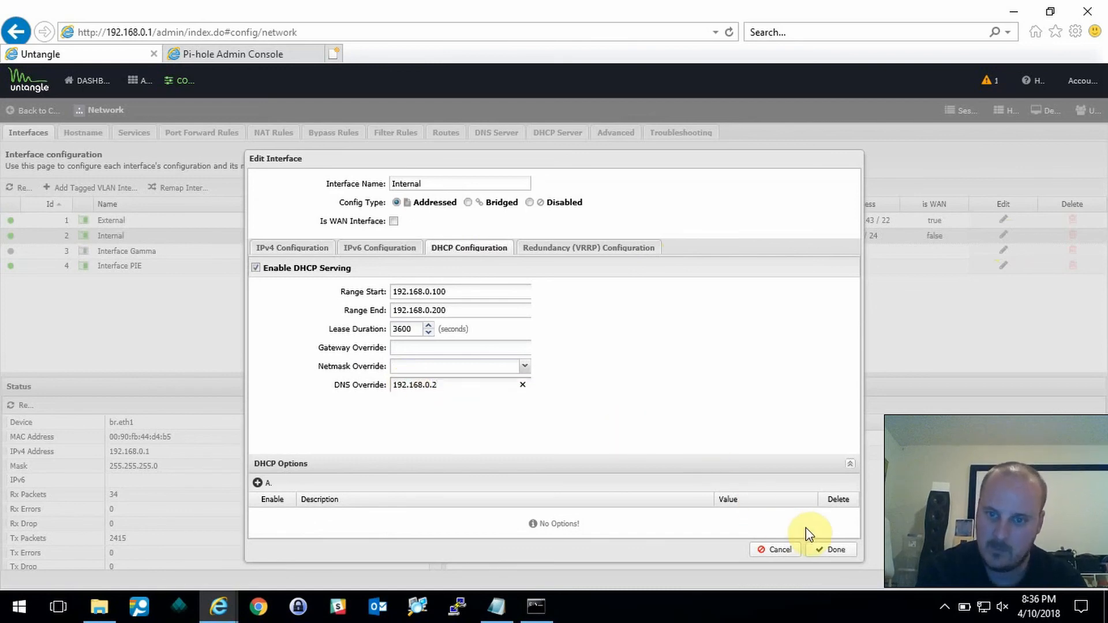
{"action": "left_click", "coordinate": [833, 551]}
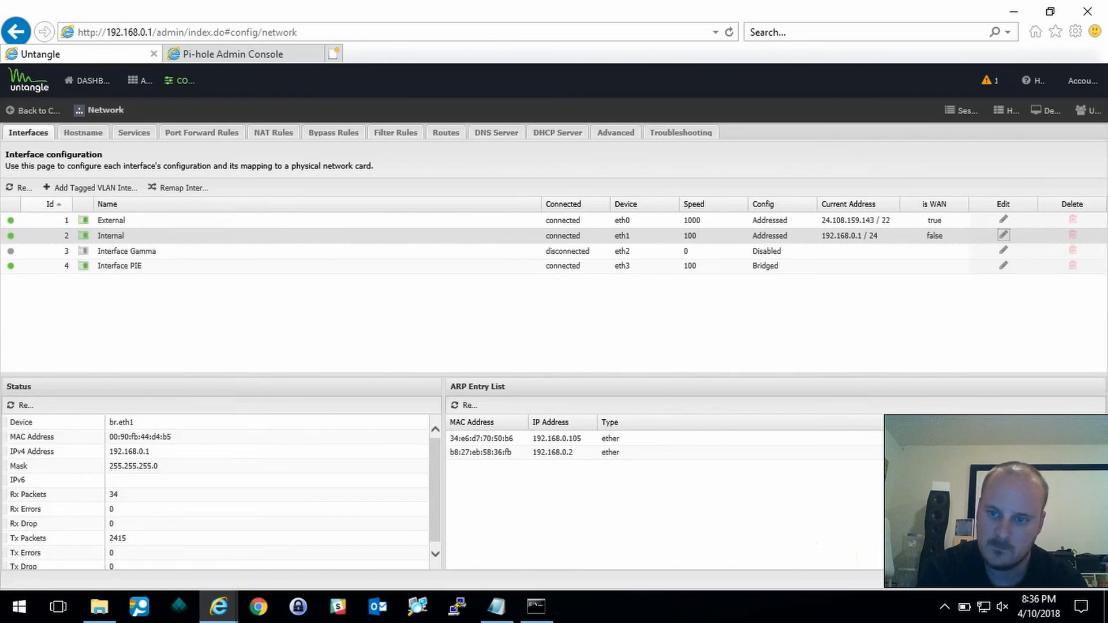
- Save the network configuration and wait for the settings to apply
{"action": "left_click", "coordinate": [1087, 586]}
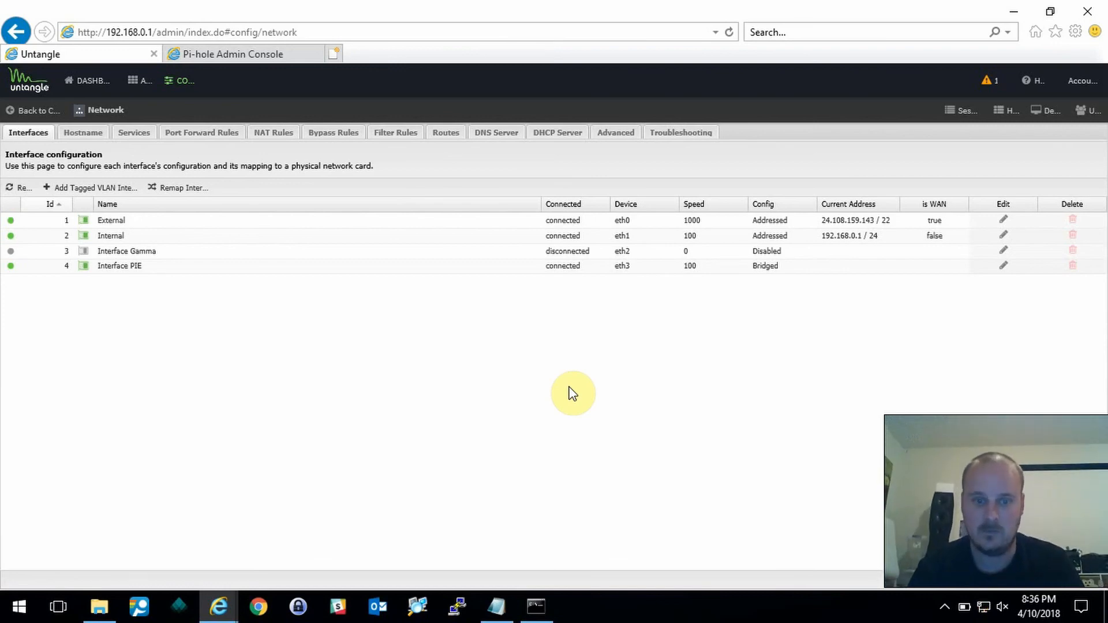
{"action": "left_click", "coordinate": [544, 606]}
- Rerun ipconfig /all and verify the DNS server now reads 192.168.0.2
{"action": "key", "text": "Up"}
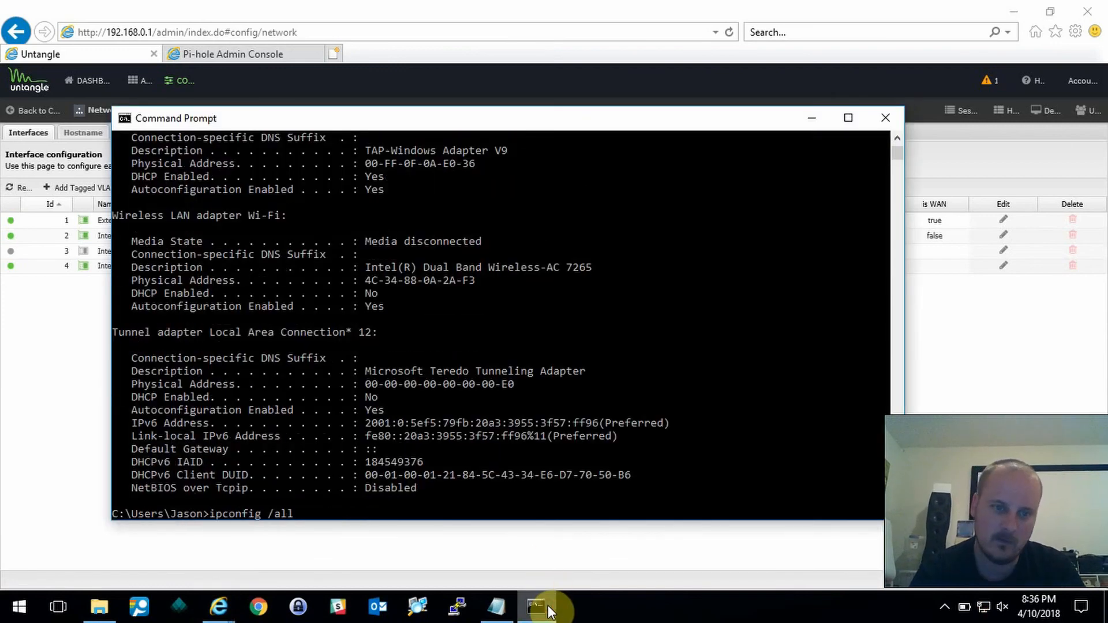
{"action": "key", "text": "Return"}
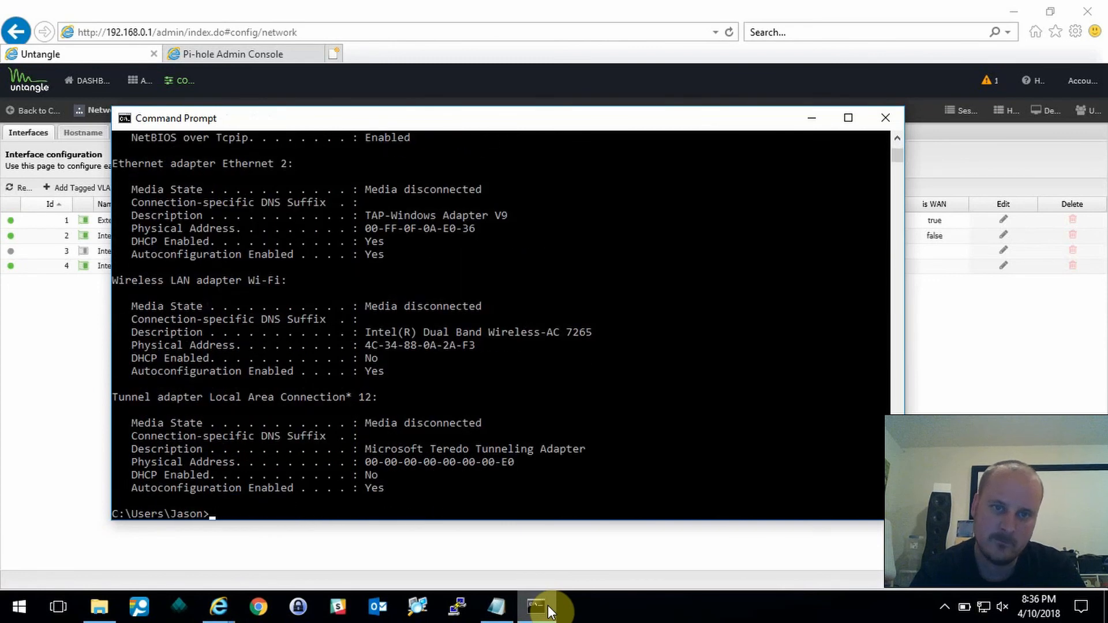
{"action": "scroll", "coordinate": [606, 307], "scroll_direction": "up", "scroll_amount": 5}
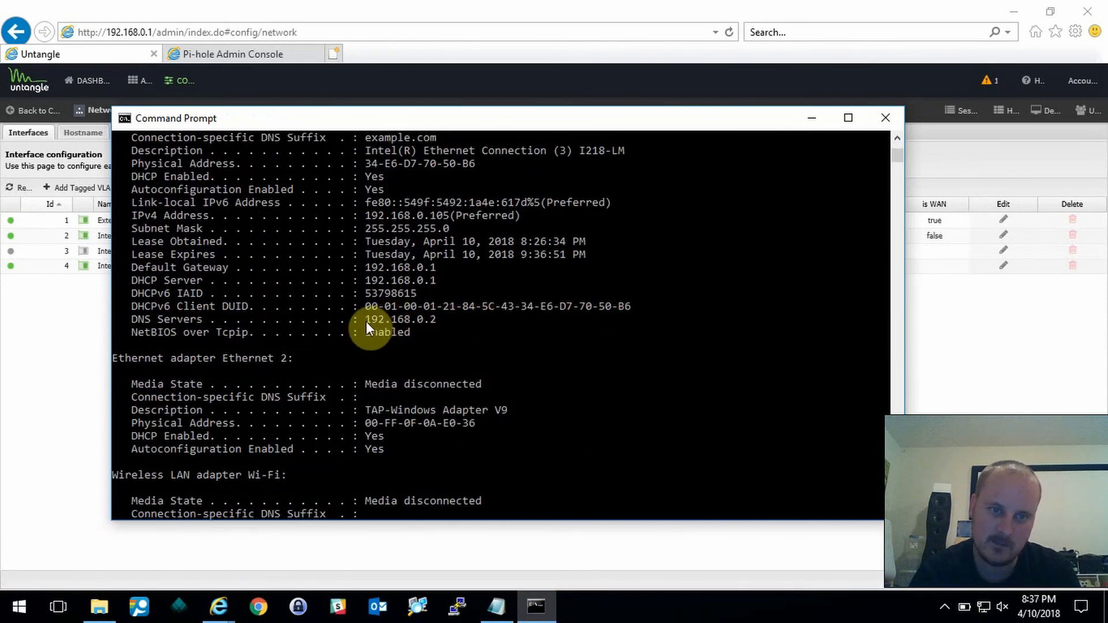
{"action": "left_click", "coordinate": [305, 8]}
- Load pornhub.com in a new tab, read Pi-hole's block error, then close that tab
{"action": "left_click", "coordinate": [333, 53]}
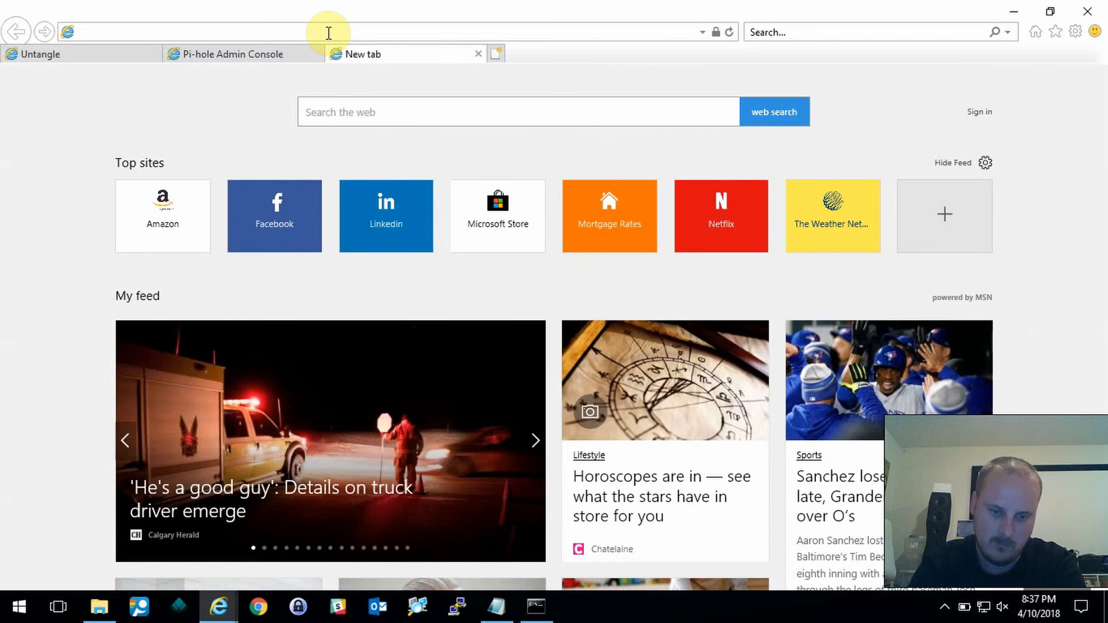
{"action": "type", "text": "porn"}
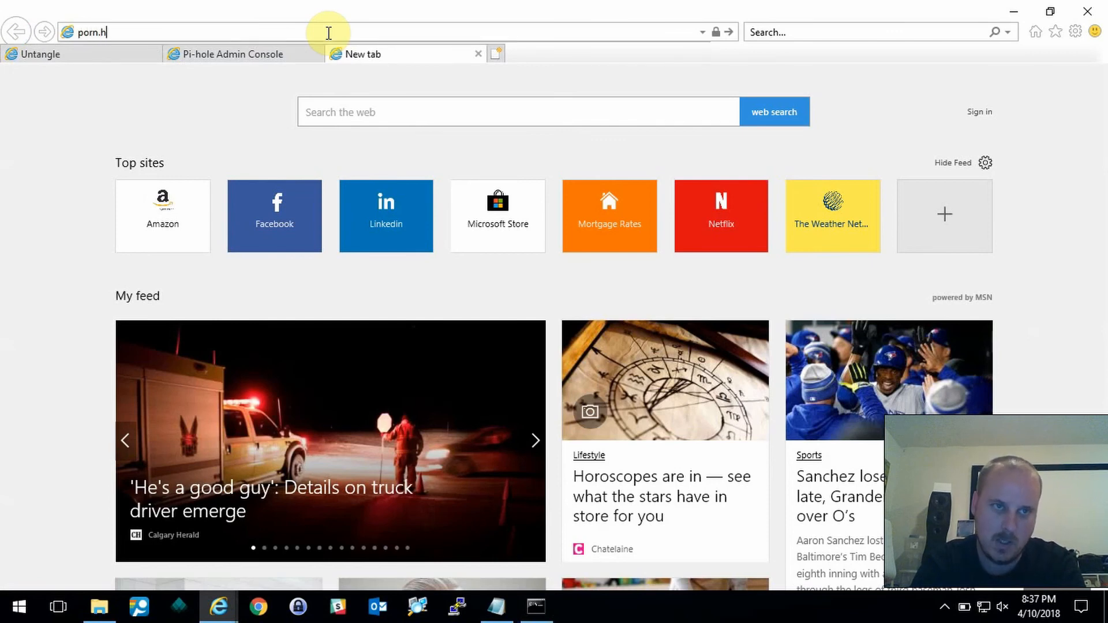
{"action": "type", "text": "hub.com"}
{"action": "key", "text": "Return"}
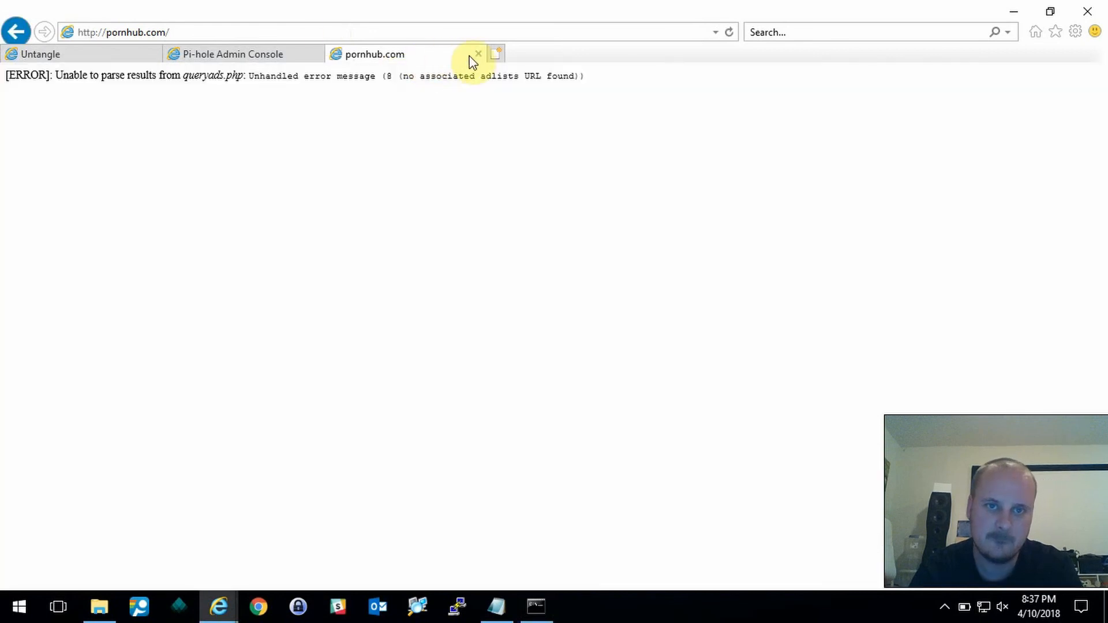
{"action": "left_click_drag", "start_coordinate": [178, 77], "coordinate": [566, 93]}
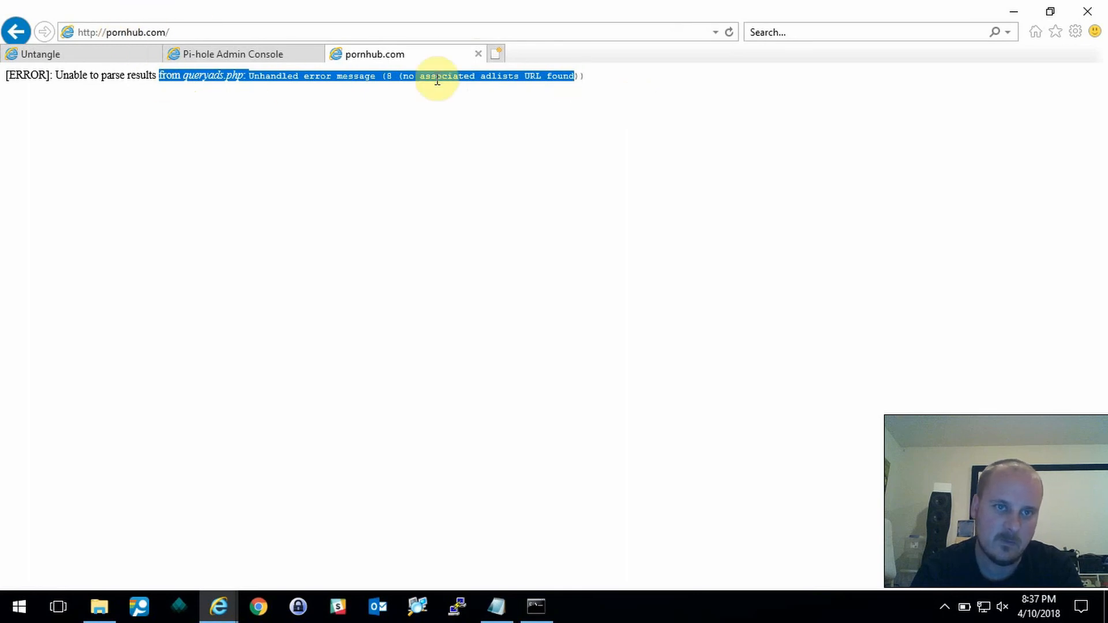
{"action": "left_click", "coordinate": [475, 54]}
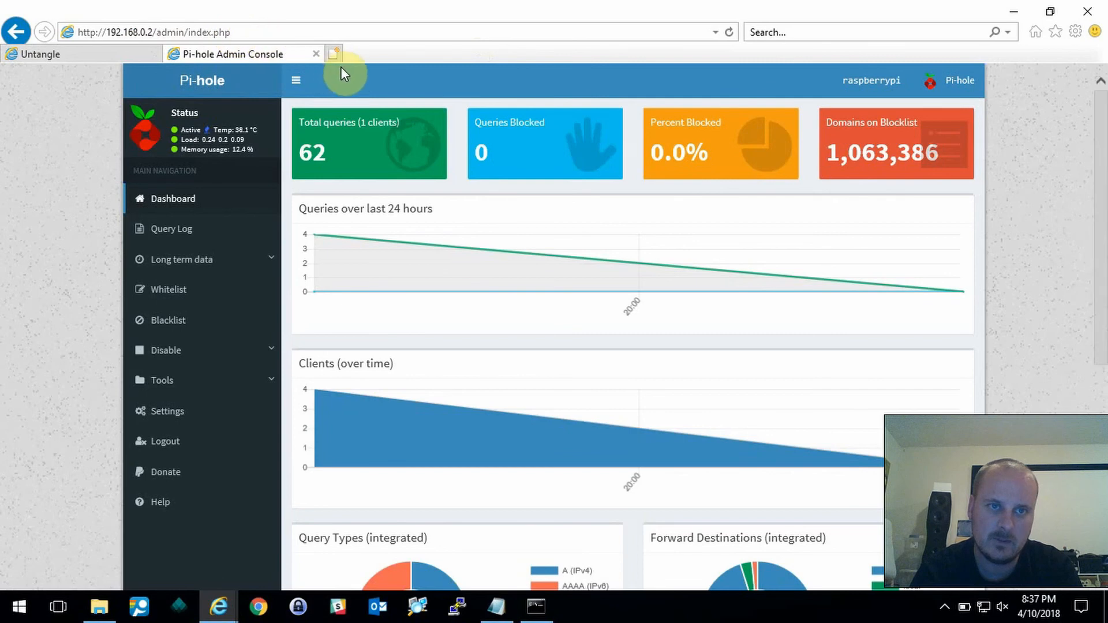
- Reload the Pi-hole dashboard and review its stats: 100 queries, 2 clients, 14 blocked (14.0%)
{"action": "left_click", "coordinate": [177, 199]}
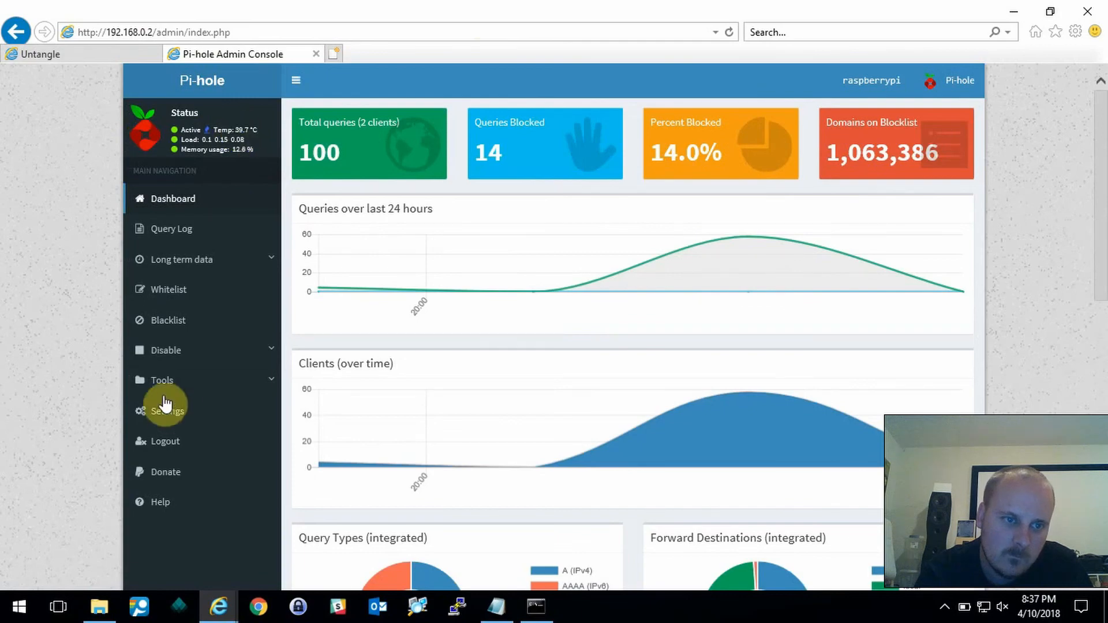
{"action": "scroll", "coordinate": [217, 375], "scroll_direction": "down", "scroll_amount": 10}
{"action": "scroll", "coordinate": [217, 376], "scroll_direction": "up", "scroll_amount": 10}
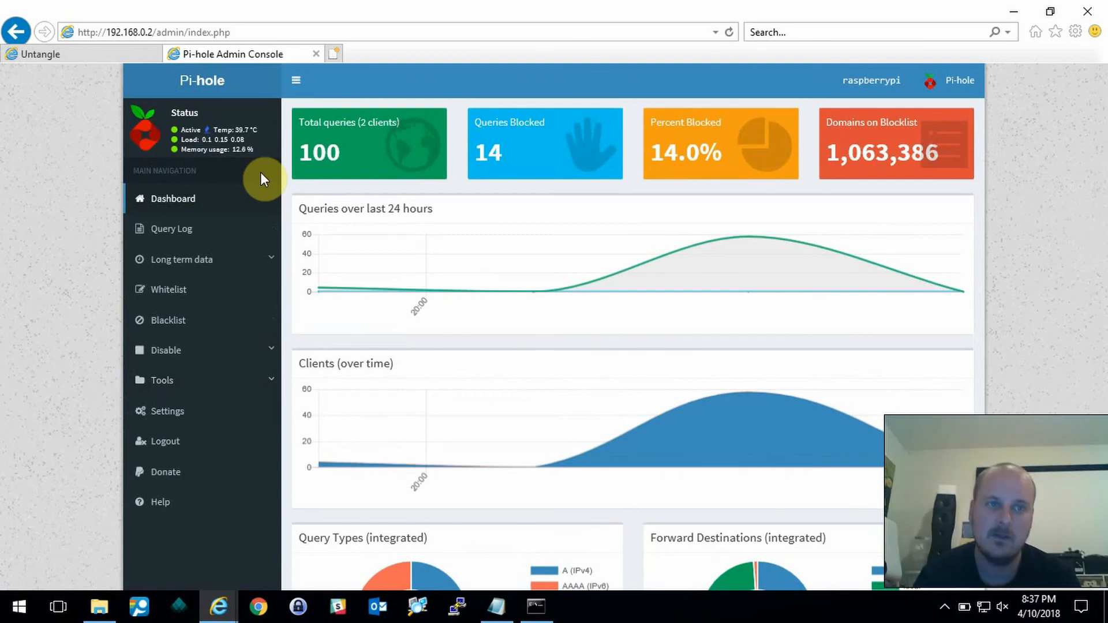
- Show Untangle's DHCP Server page and refresh current leases, listing 192.168.0.105
{"action": "left_click", "coordinate": [88, 50]}
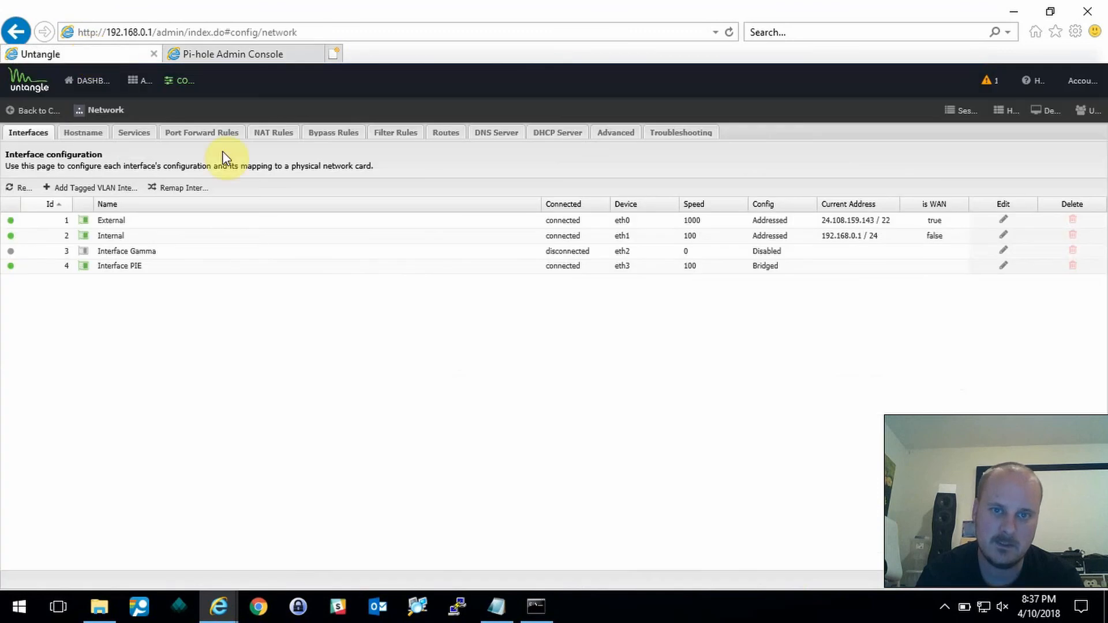
{"action": "left_click", "coordinate": [555, 136]}
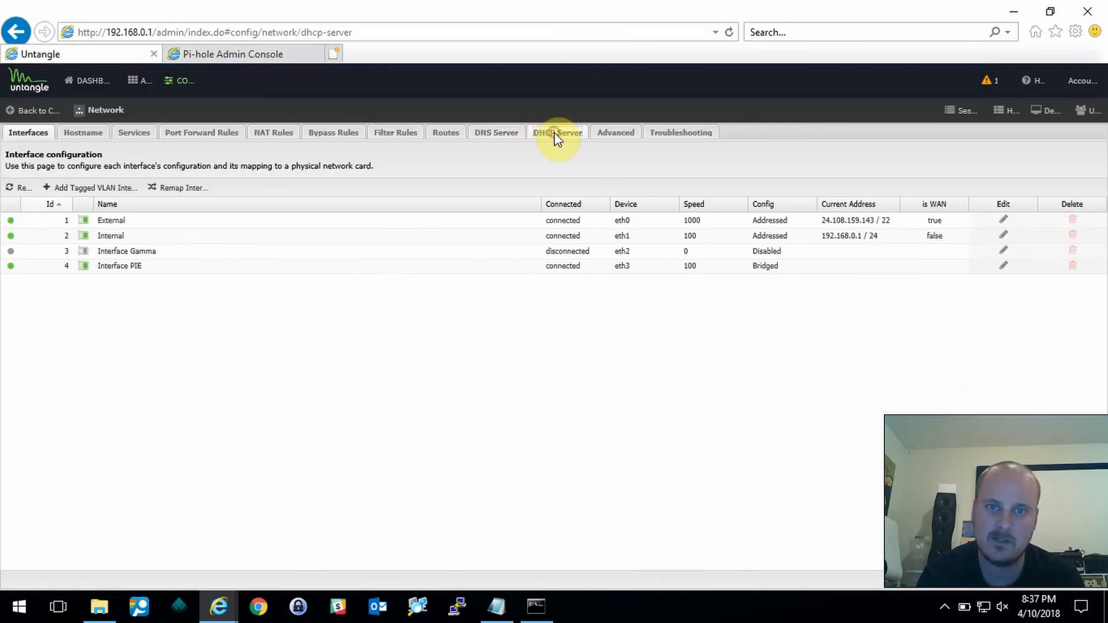
{"action": "left_click", "coordinate": [579, 173]}
{"action": "left_click", "coordinate": [579, 173]}
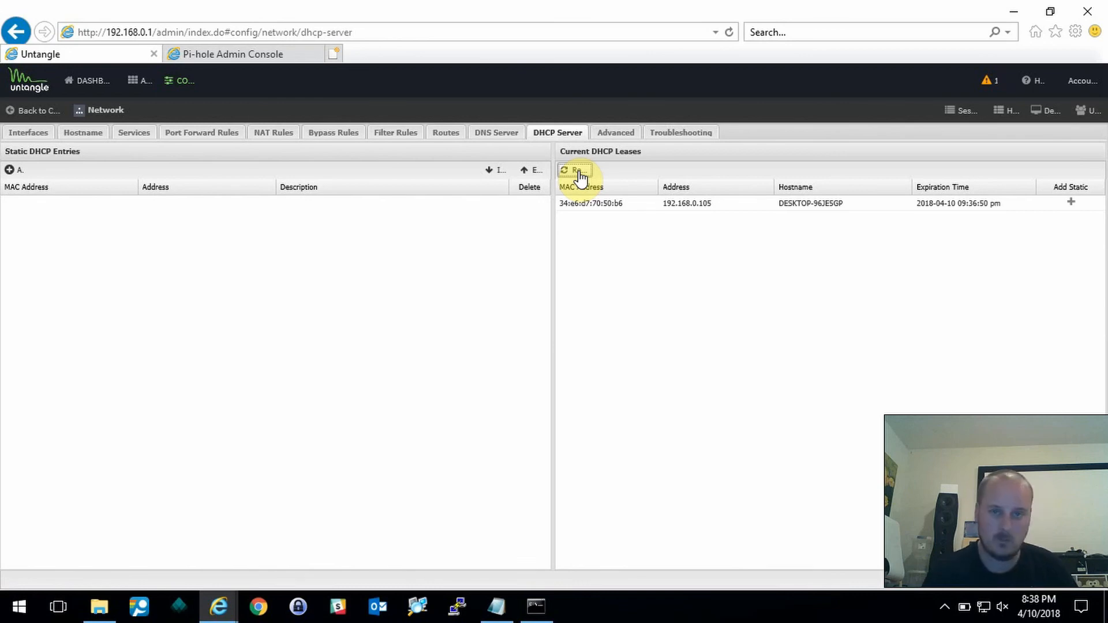
{"action": "right_click", "coordinate": [19, 606]}
- Switch the Ethernet adapter's IPv4 to fixed address 192.168.1.10 with mask 255.255.255.0
{"action": "left_click", "coordinate": [82, 286]}
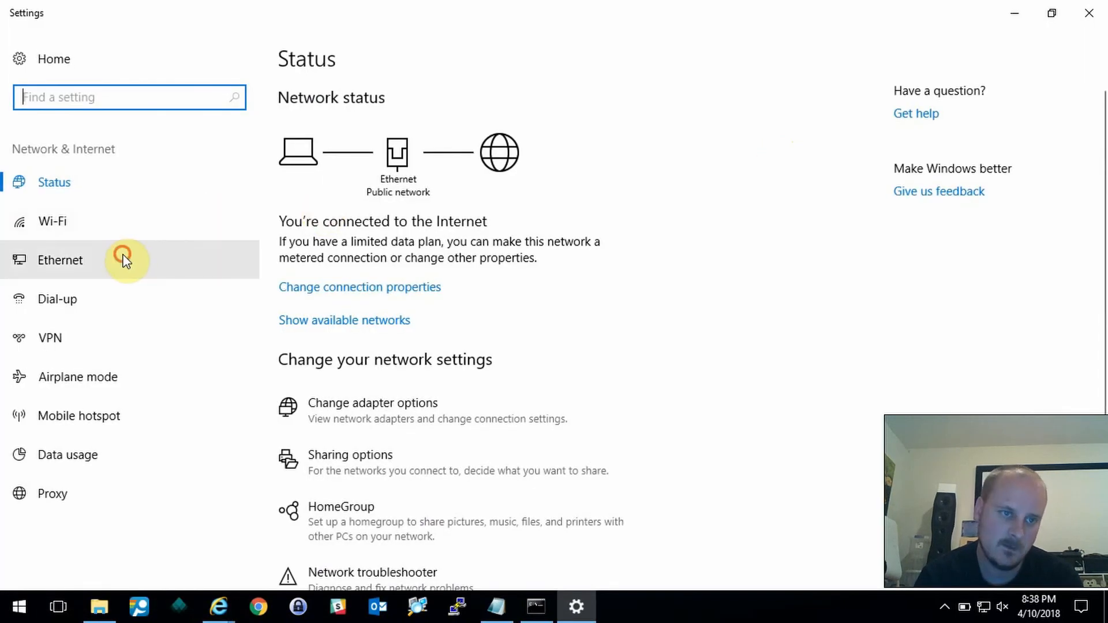
{"action": "left_click", "coordinate": [123, 258]}
{"action": "left_click", "coordinate": [957, 114]}
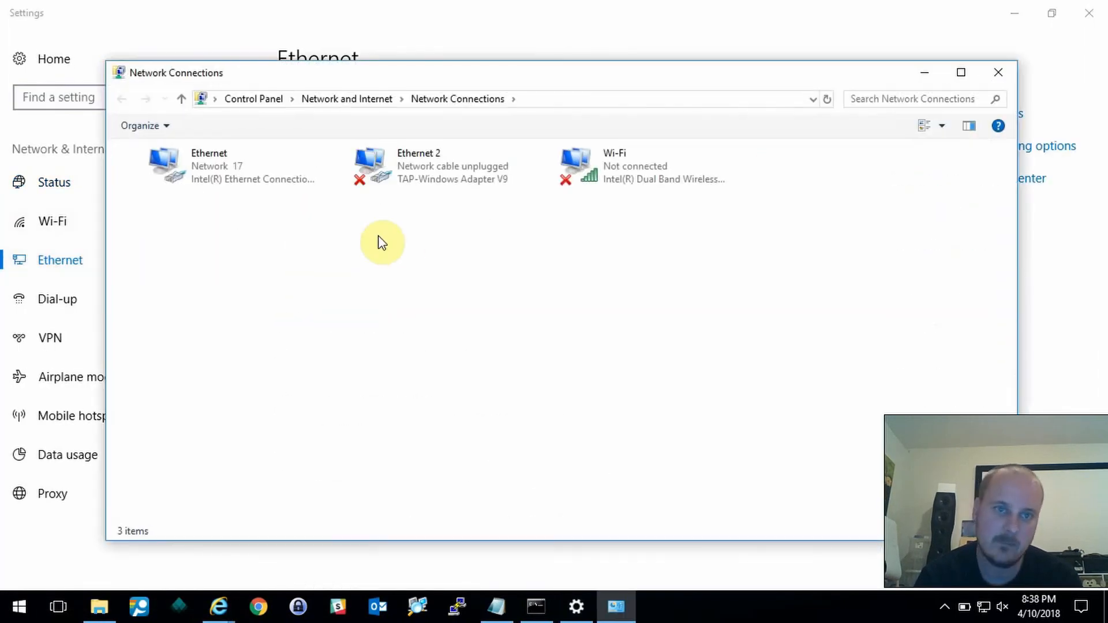
{"action": "right_click", "coordinate": [223, 164]}
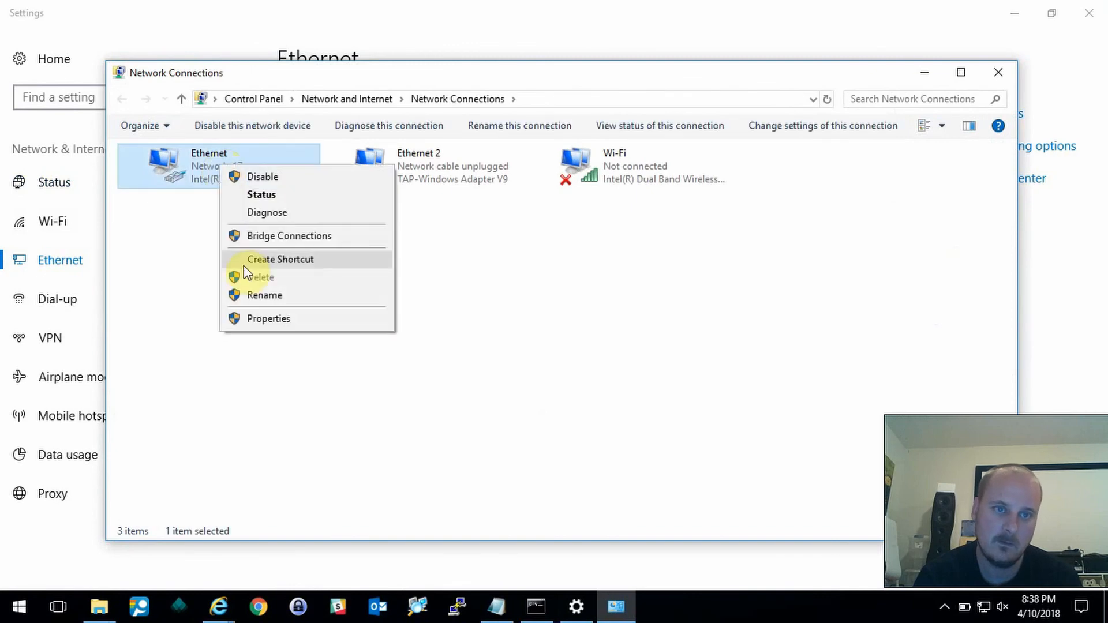
{"action": "left_click", "coordinate": [265, 318]}
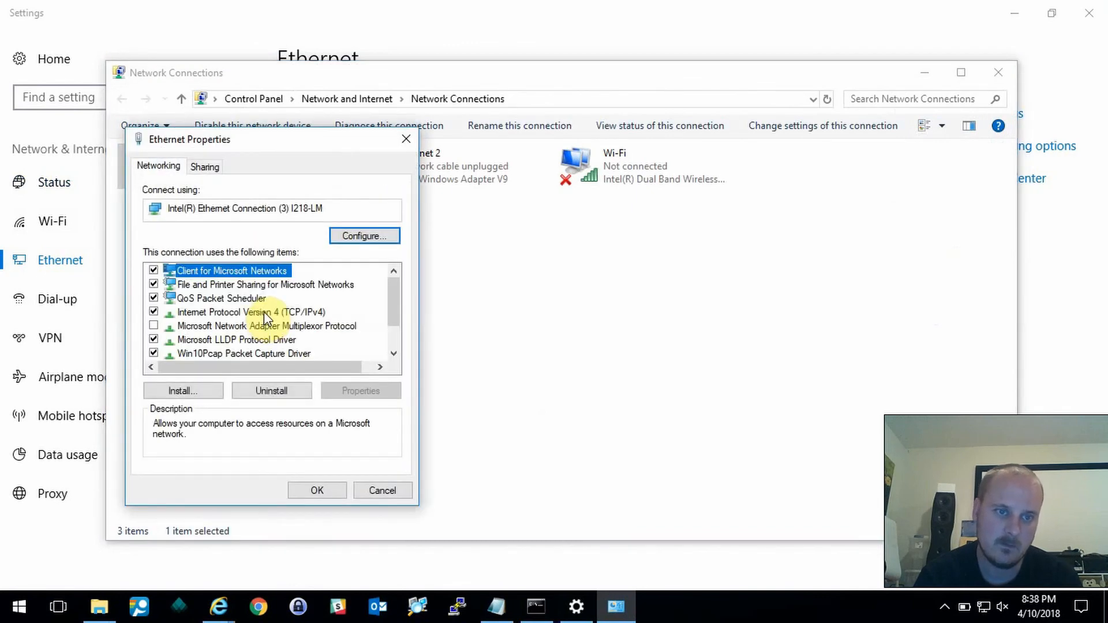
{"action": "double_click", "coordinate": [264, 312]}
{"action": "left_click", "coordinate": [272, 318]}
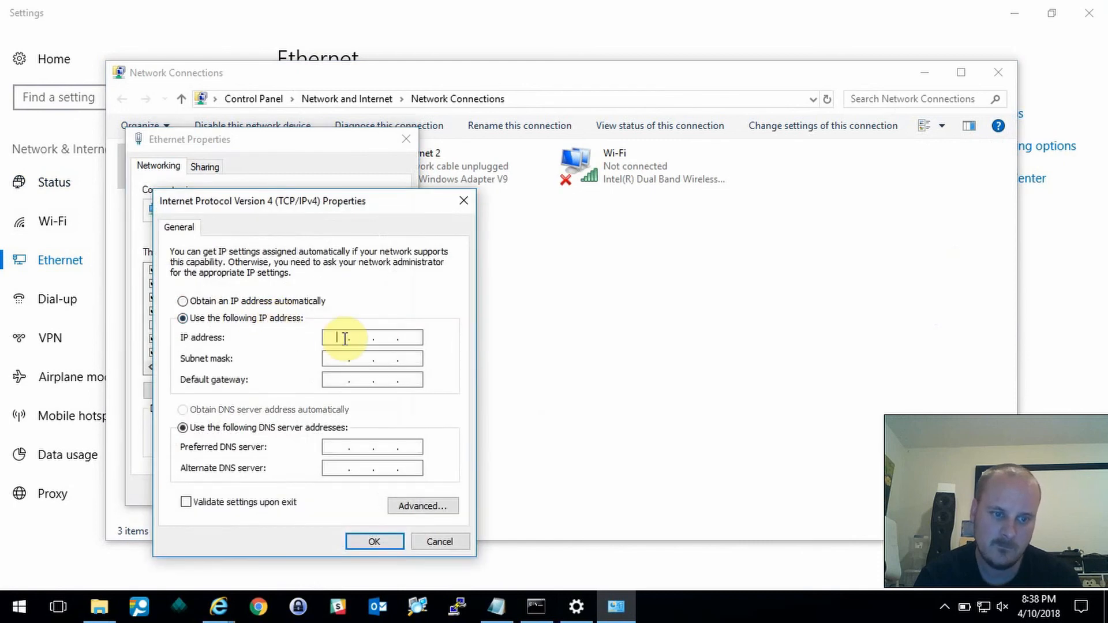
{"action": "type", "text": "192 . 168 . 1 ."}
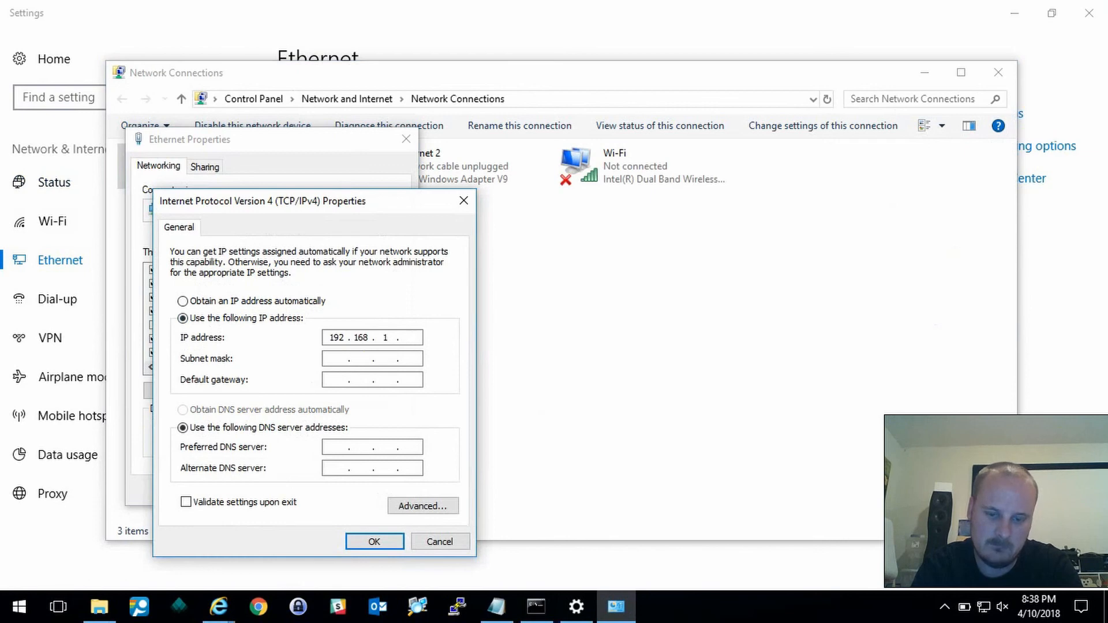
{"action": "type", "text": " 10"}
{"action": "key", "text": "Tab"}
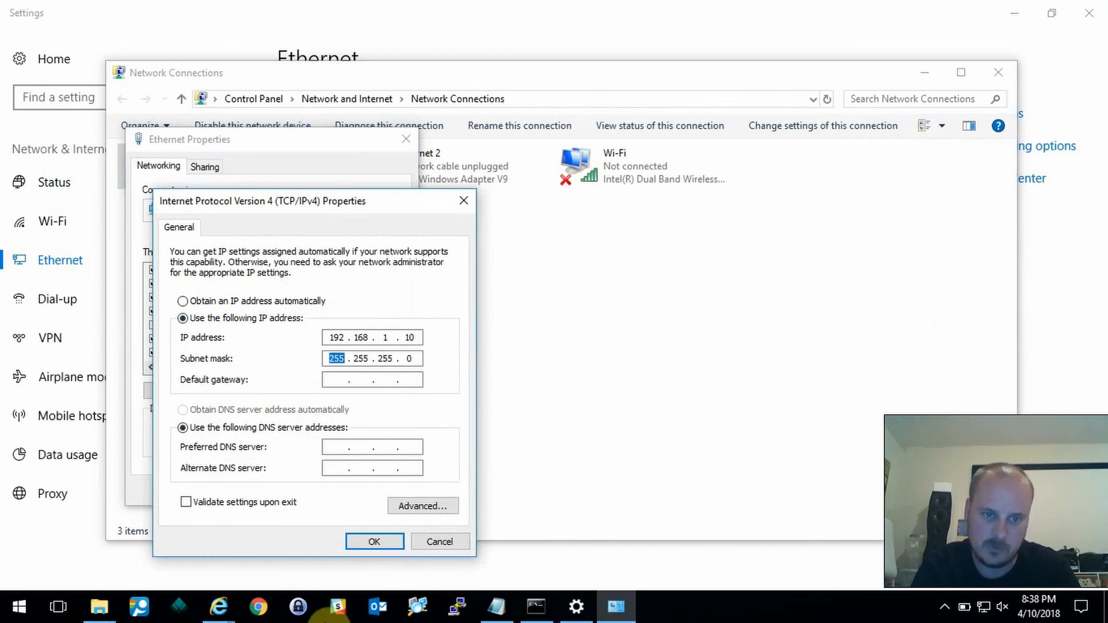
{"action": "left_click", "coordinate": [383, 537]}
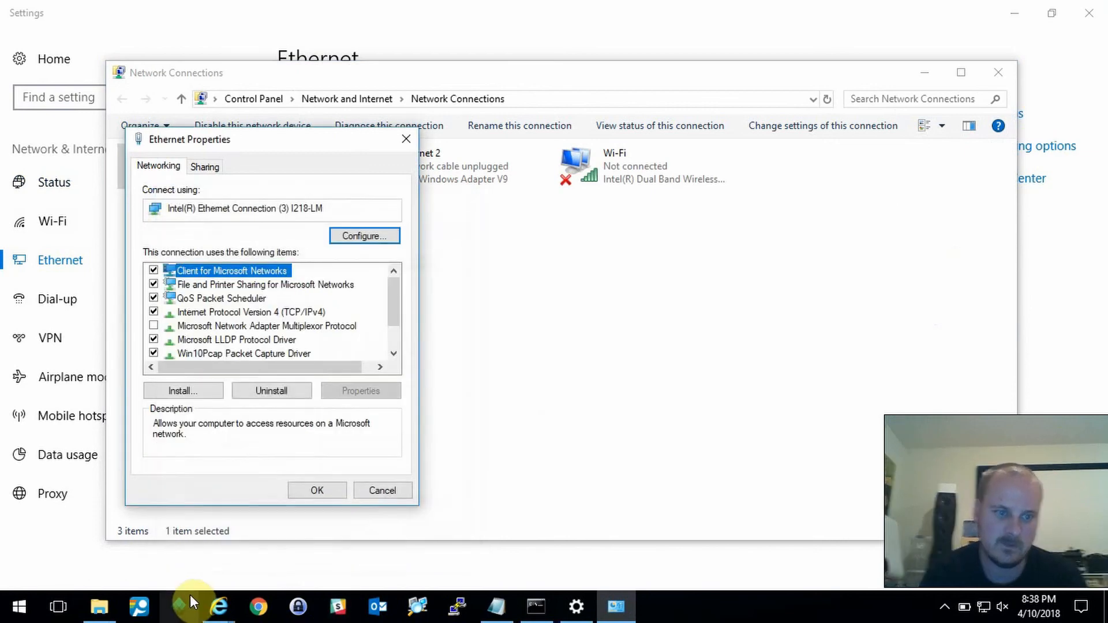
- Load 192.168.1.1 in a new Internet Explorer tab
{"action": "mouse_move", "coordinate": [219, 606]}
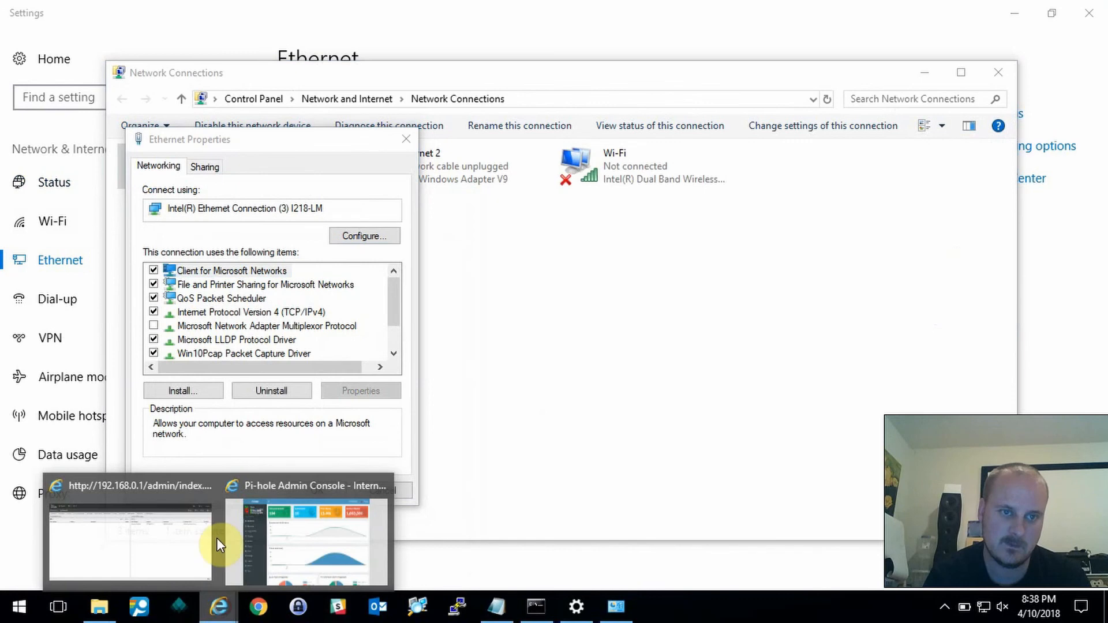
{"action": "left_click", "coordinate": [300, 537]}
{"action": "left_click", "coordinate": [333, 53]}
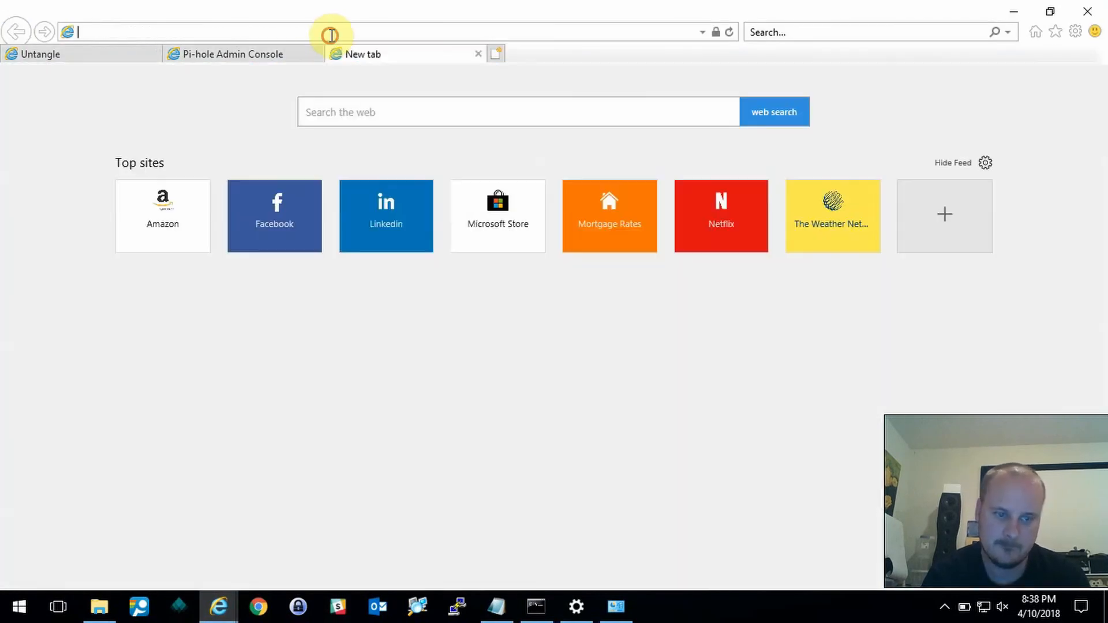
{"action": "type", "text": "192.168.1.1"}
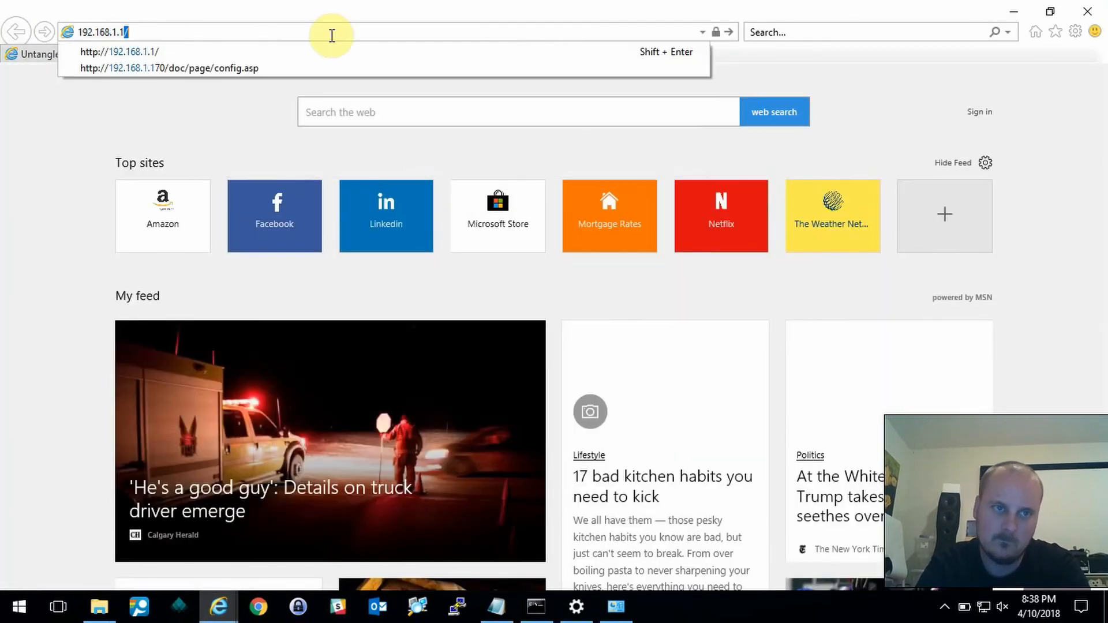
{"action": "key", "text": "Return"}
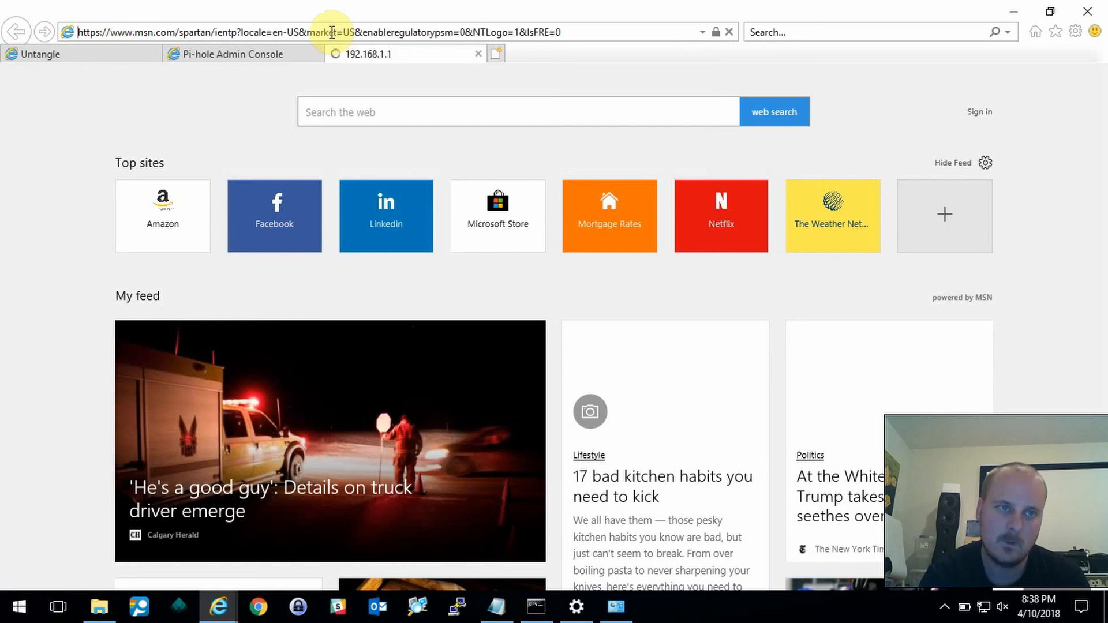
{"action": "double_click", "coordinate": [332, 31]}
{"action": "left_click", "coordinate": [332, 32]}
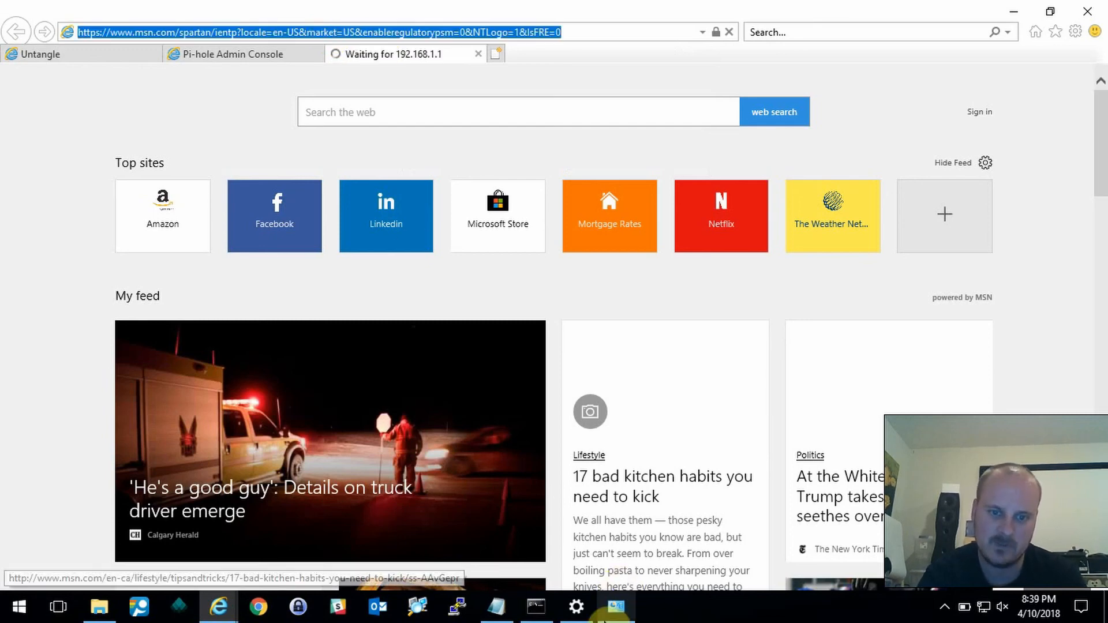
- Confirm the Ethernet adapter properties and reload 192.168.1.1, which reports no network connection
{"action": "left_click", "coordinate": [610, 616]}
{"action": "left_click", "coordinate": [318, 490]}
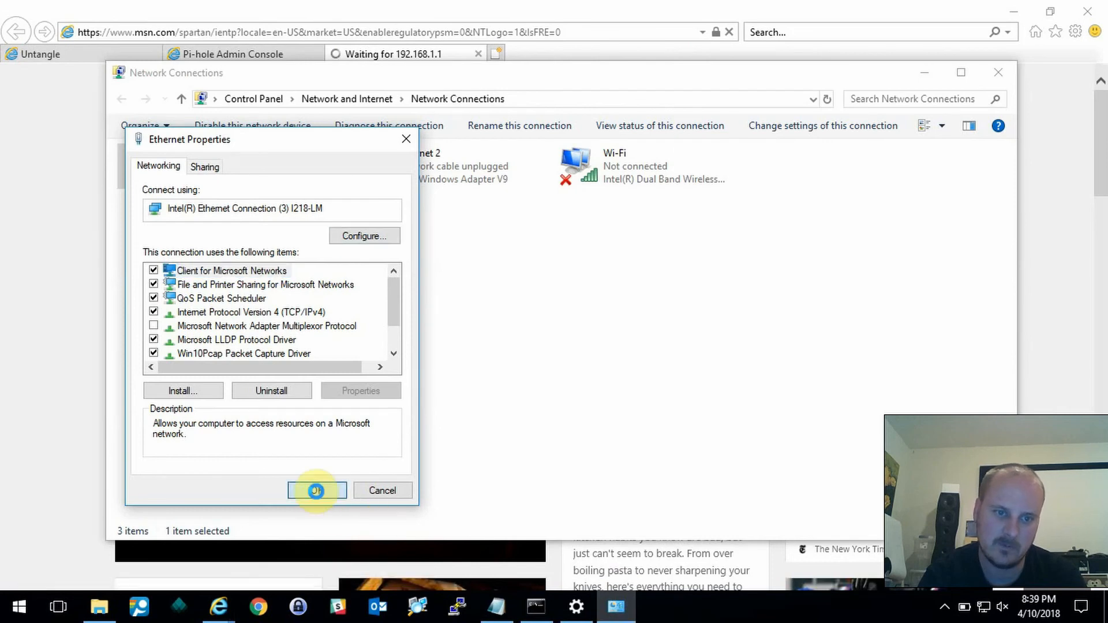
{"action": "left_click", "coordinate": [525, 7]}
{"action": "left_click", "coordinate": [435, 28]}
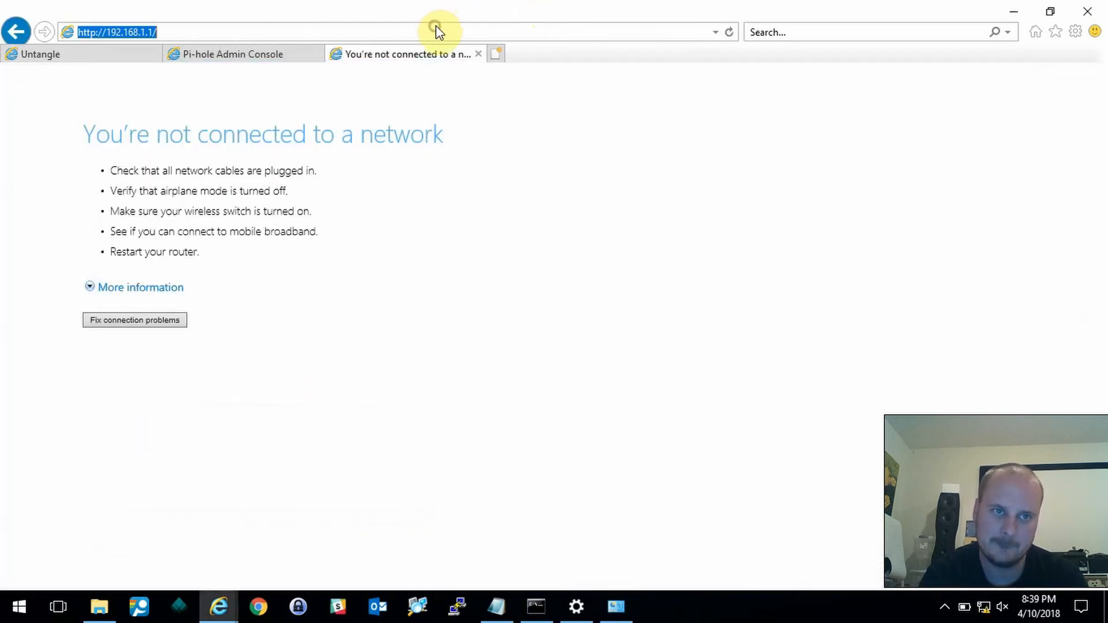
{"action": "key", "text": "Return"}
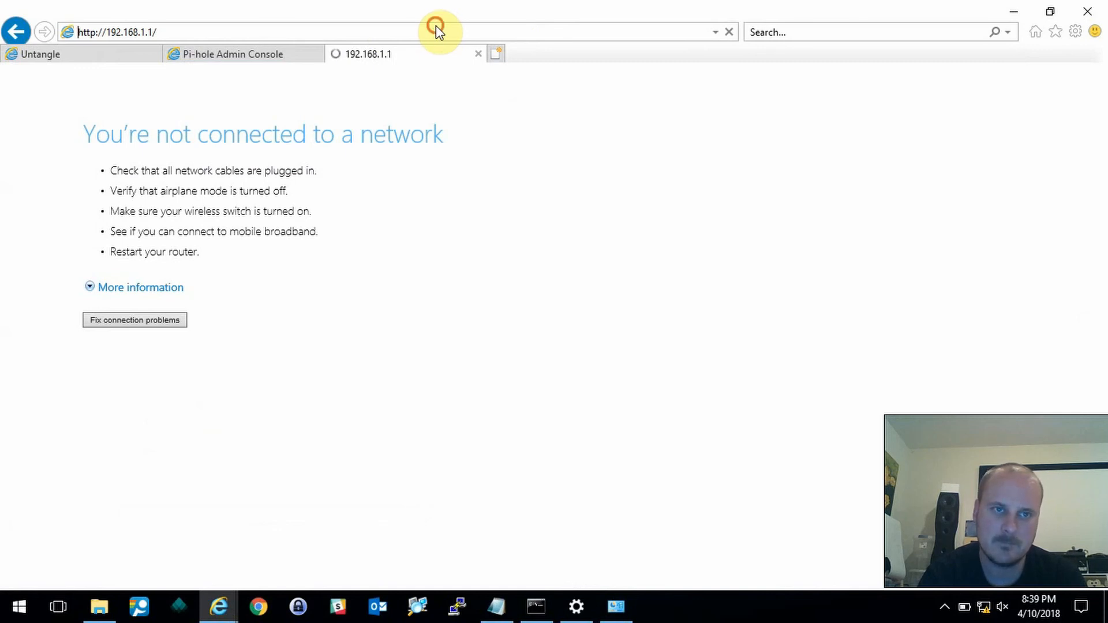
- Close Internet Explorer, choosing to close all tabs
{"action": "double_click", "coordinate": [435, 25]}
{"action": "key", "text": "Home"}
{"action": "left_click", "coordinate": [1088, 11]}
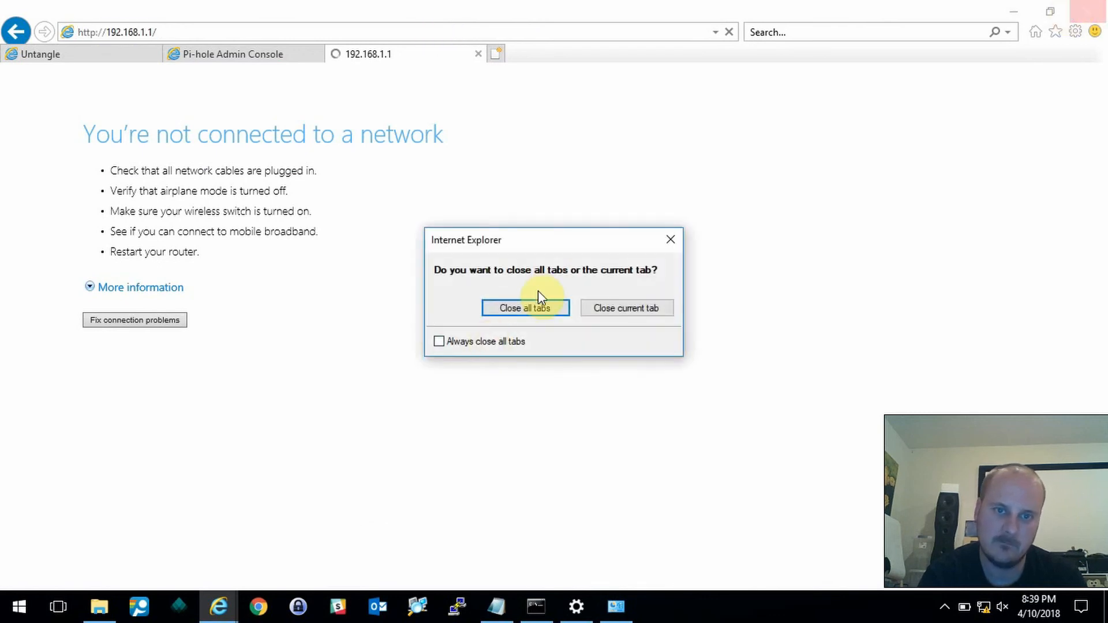
{"action": "left_click", "coordinate": [531, 307]}
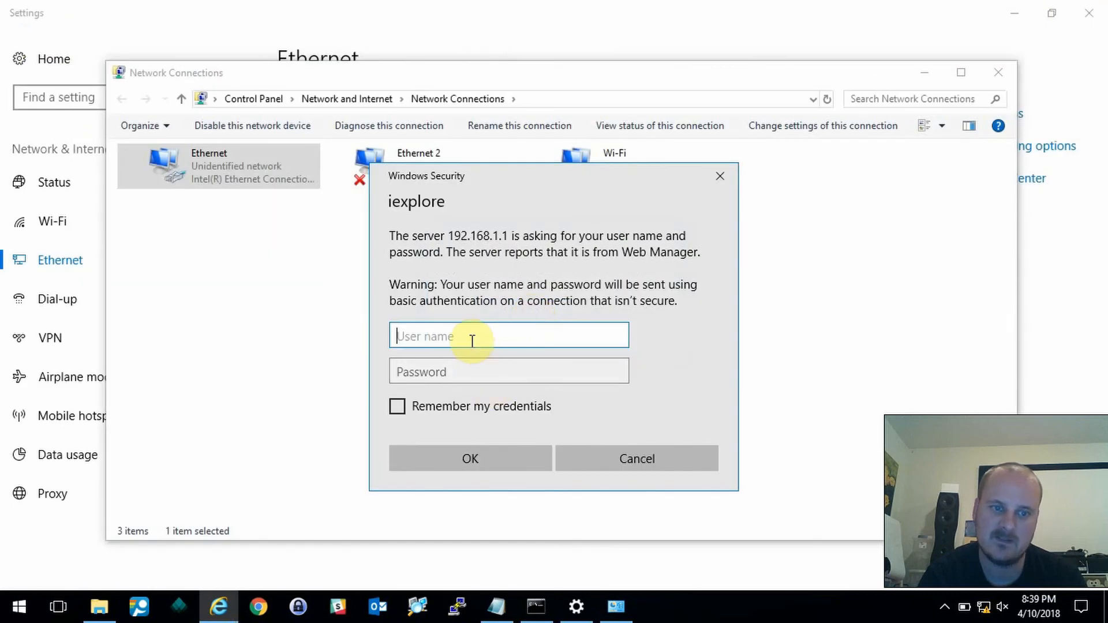
- Enter the access point's user name and password in the login prompt
{"action": "type", "text": "admin"}
{"action": "key", "text": "Tab"}
{"action": "type", "text": "admin"}
{"action": "key", "text": "Return"}
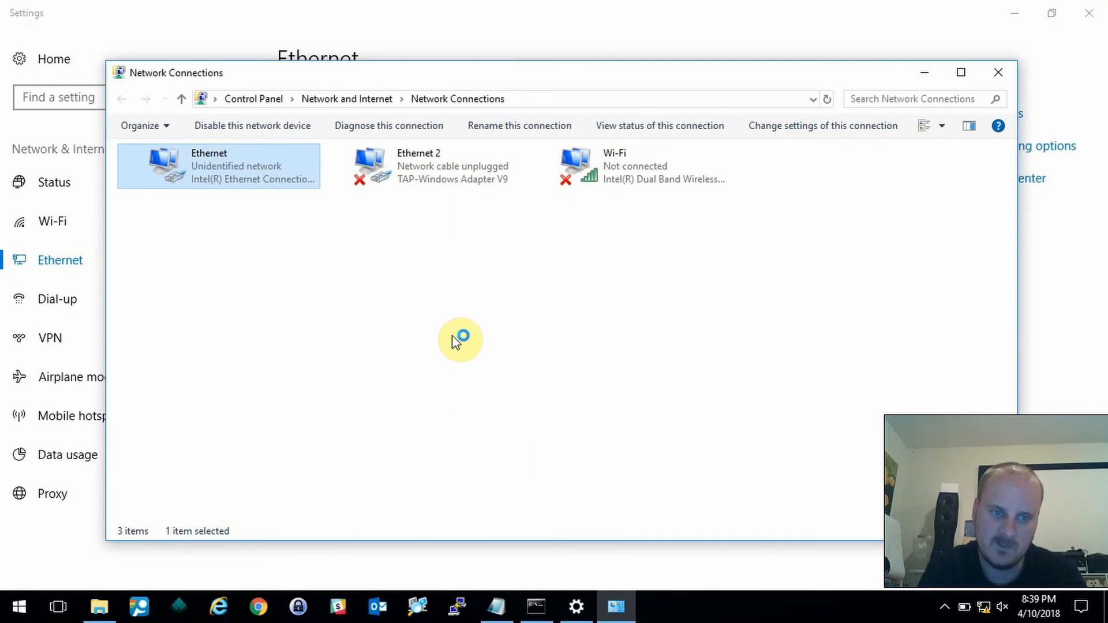
- Reopen Internet Explorer and load the access point at 192.168.1.1
{"action": "left_click", "coordinate": [218, 606]}
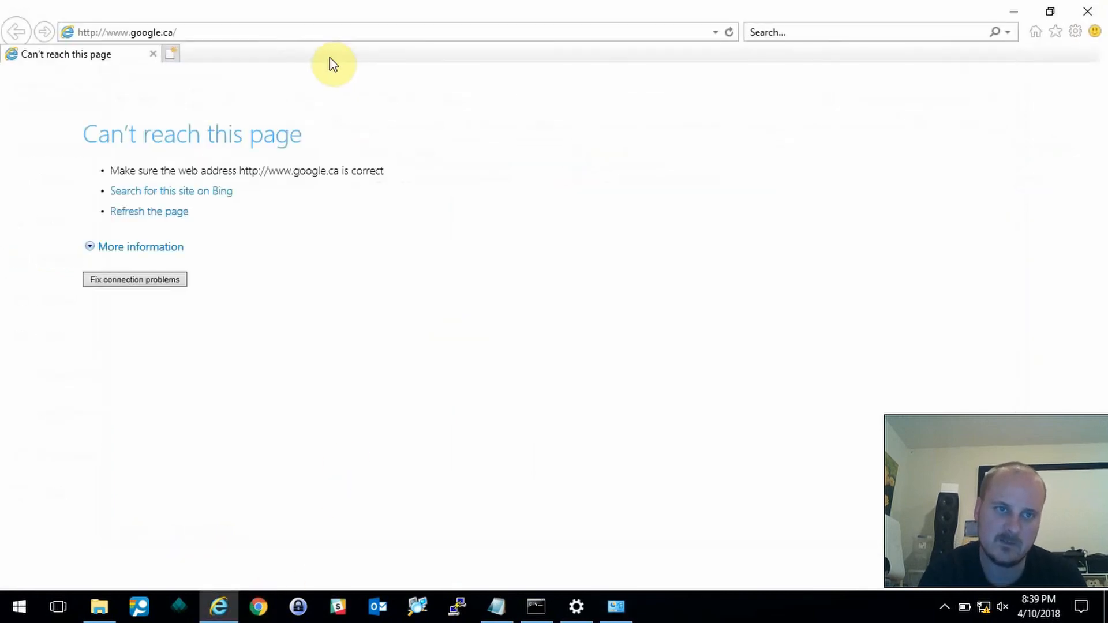
{"action": "left_click", "coordinate": [319, 32]}
{"action": "type", "text": "192."}
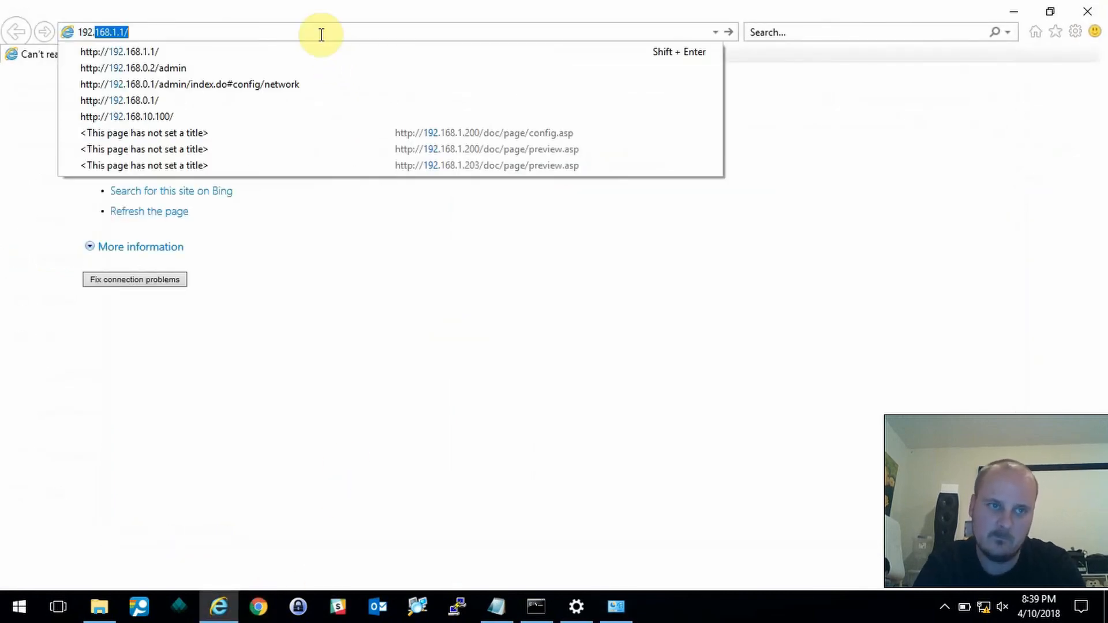
{"action": "key", "text": "Return"}
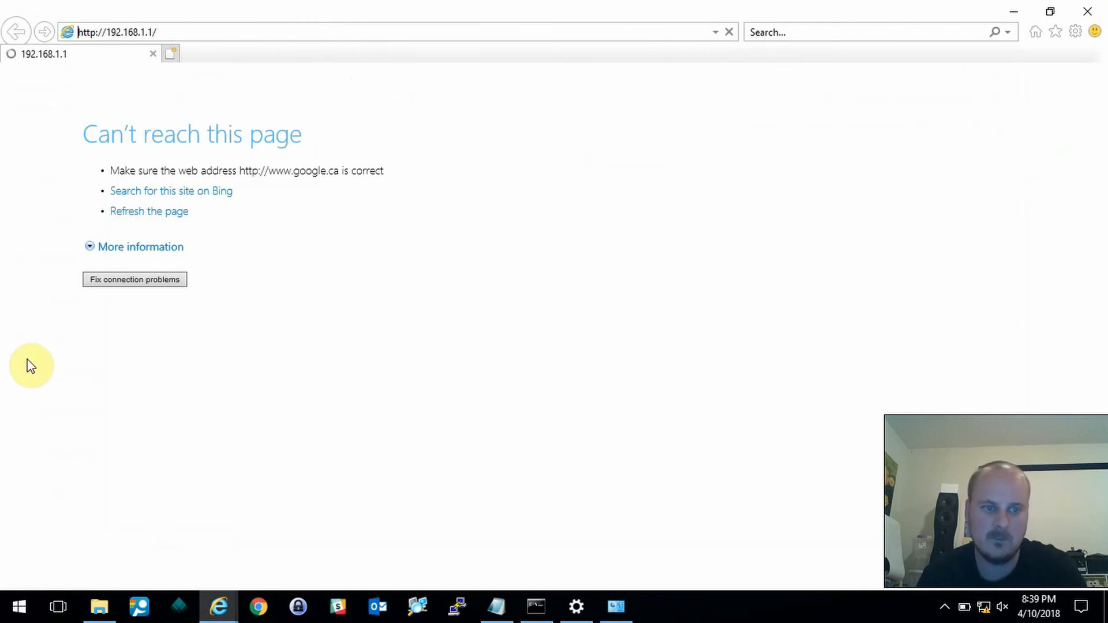
- Sign in at the Windows Security prompt with the AP's user name and password
{"action": "mouse_move", "coordinate": [219, 606]}
{"action": "left_click", "coordinate": [289, 563]}
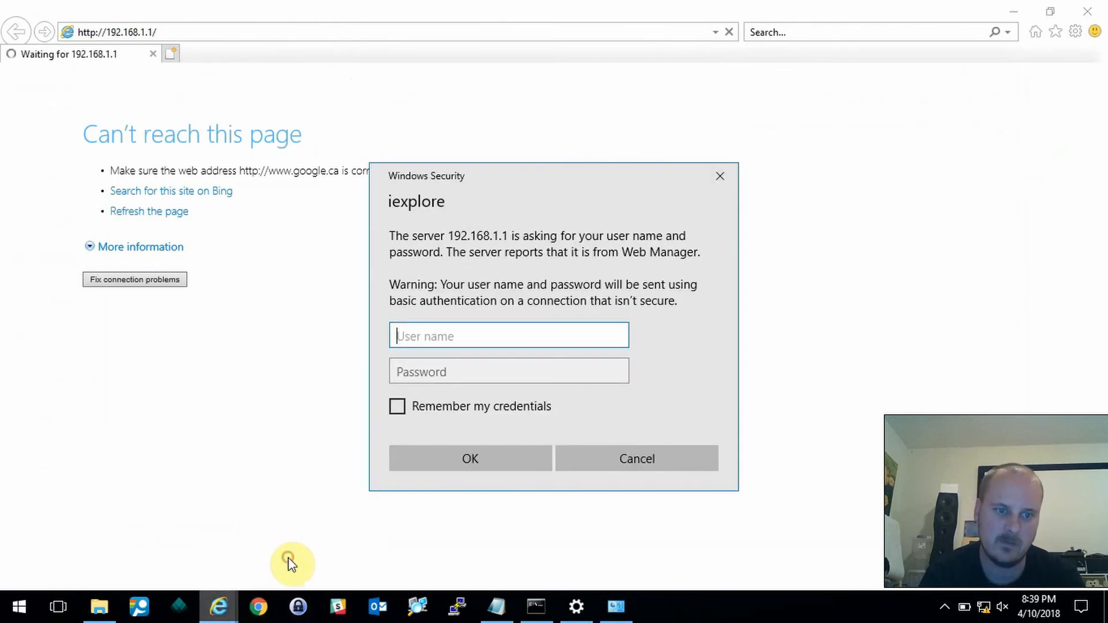
{"action": "type", "text": "admin"}
{"action": "key", "text": "Tab"}
{"action": "type", "text": "admin"}
{"action": "key", "text": "Return"}
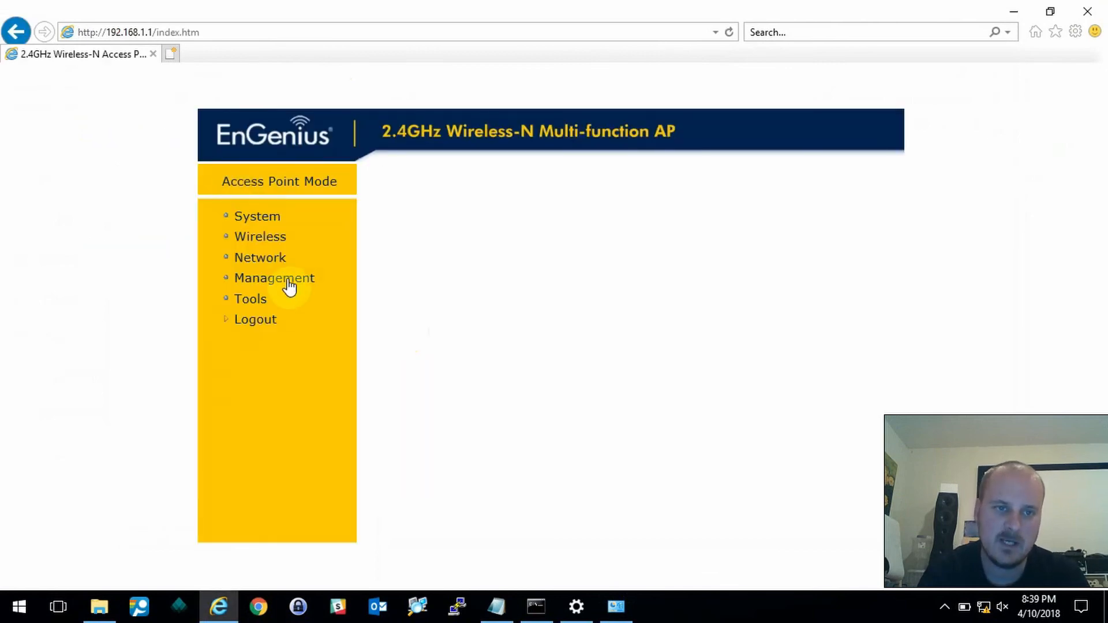
- In the LAN settings, set Bridge Type to Static IP with address 192.168.0.3
{"action": "left_click", "coordinate": [269, 257]}
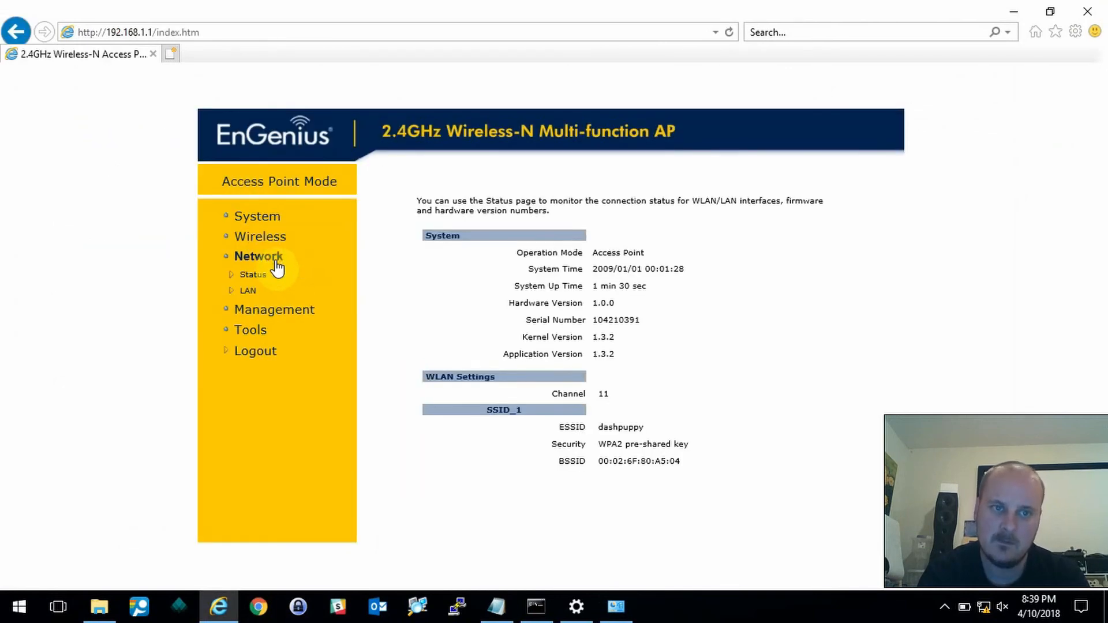
{"action": "left_click", "coordinate": [252, 291]}
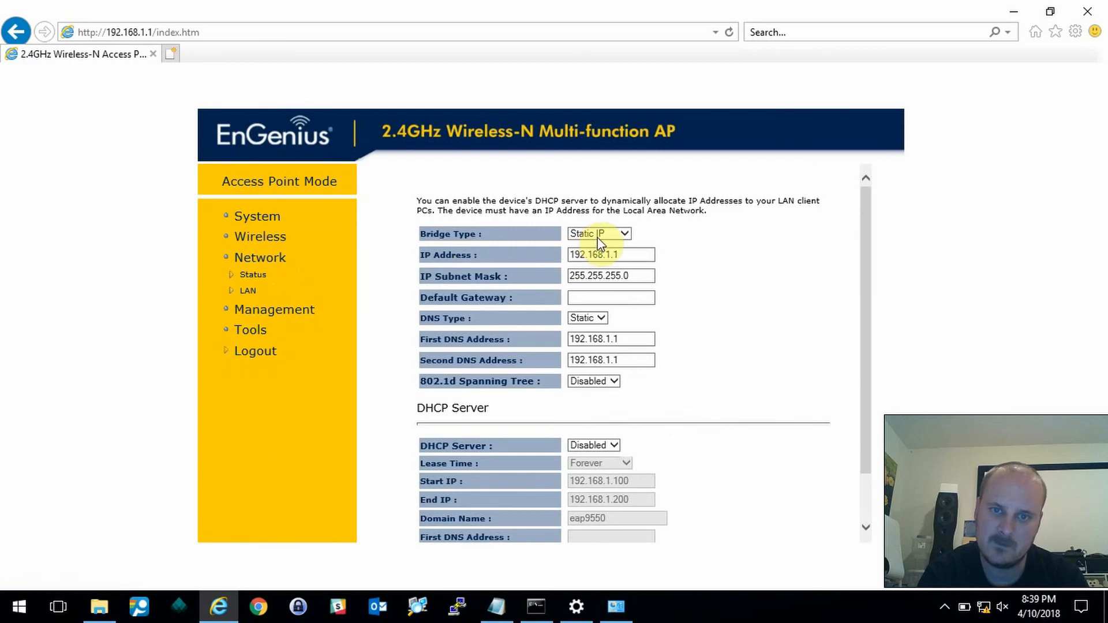
{"action": "left_click", "coordinate": [598, 240]}
{"action": "left_click", "coordinate": [599, 246]}
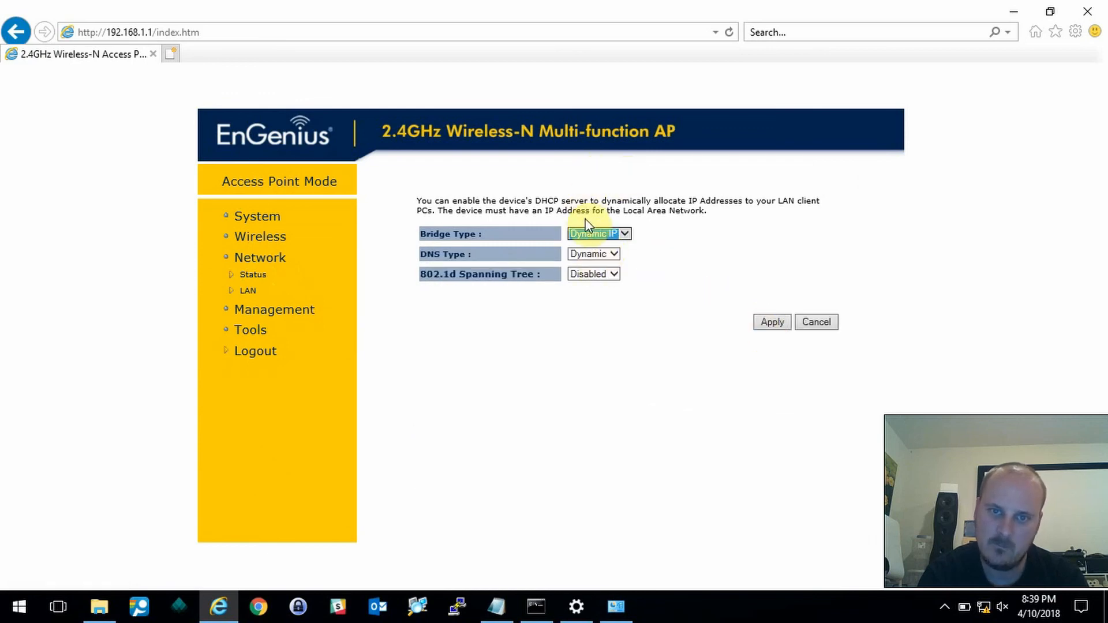
{"action": "left_click", "coordinate": [588, 235]}
{"action": "left_click", "coordinate": [586, 228]}
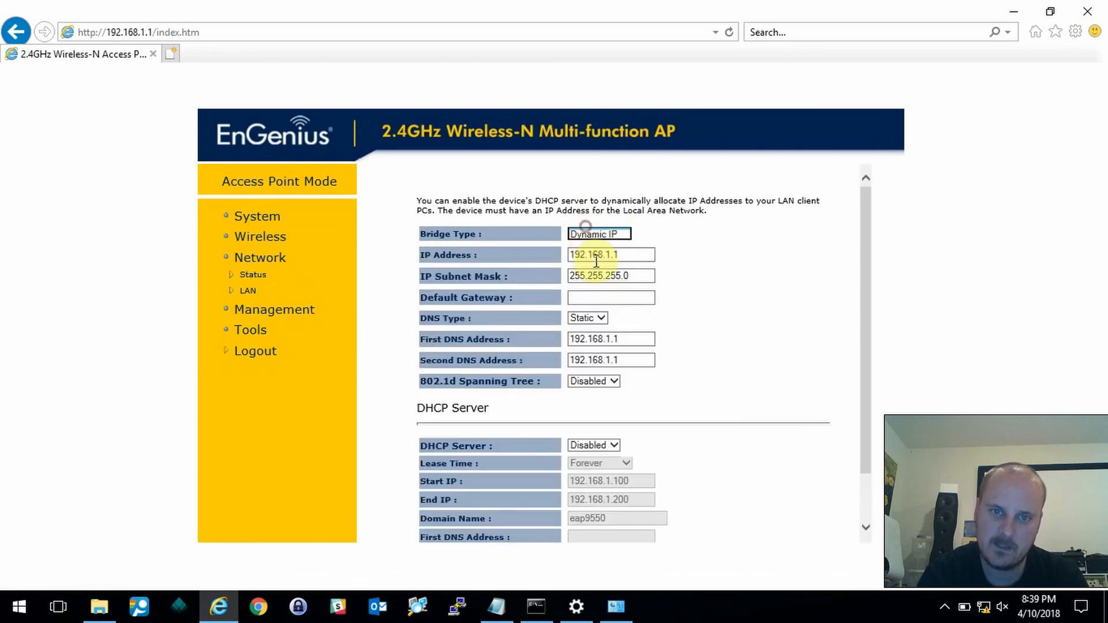
{"action": "left_click", "coordinate": [619, 255]}
{"action": "key", "text": "BackSpace"}
{"action": "key", "text": "BackSpace"}
{"action": "key", "text": "BackSpace"}
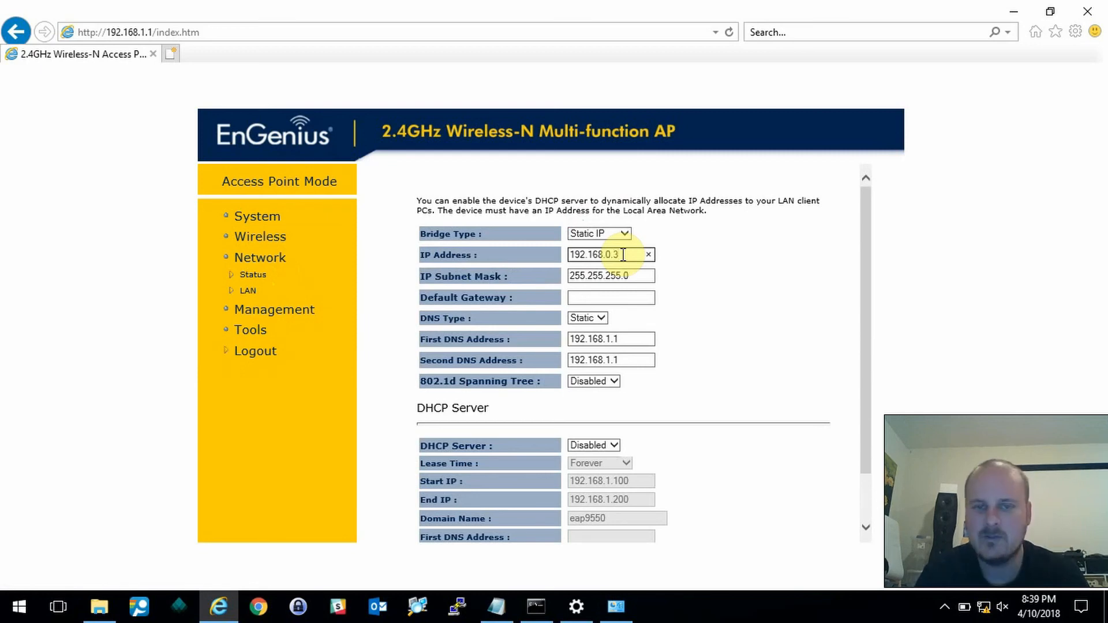
- Enter gateway 192.168.0.1 and DNS servers 8.8.8.8 and 192.168.0.1, then submit
{"action": "left_click", "coordinate": [580, 300]}
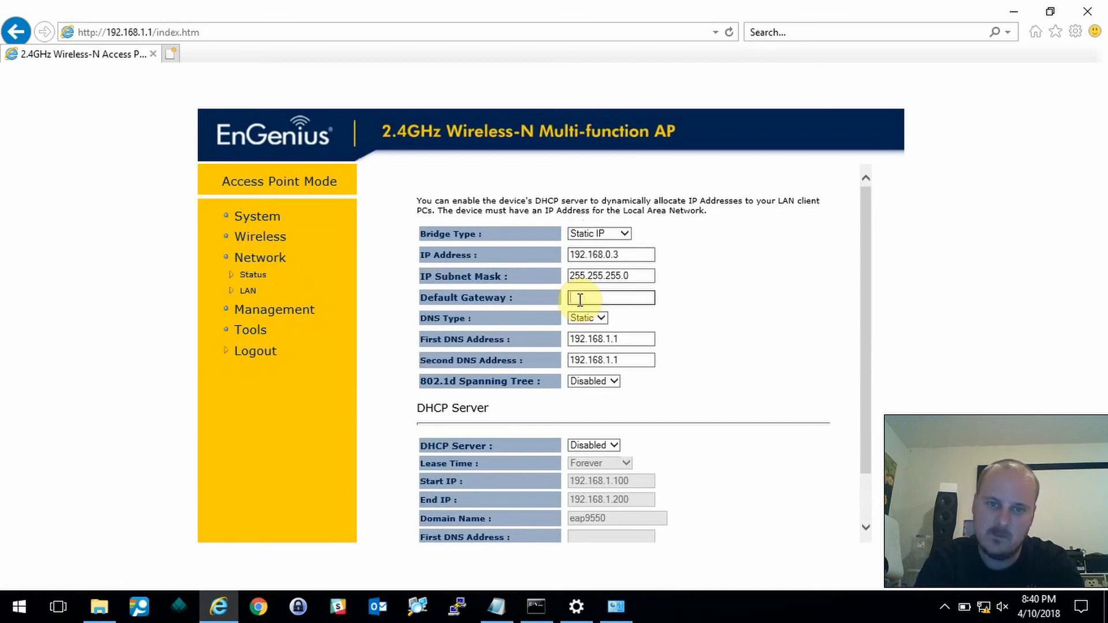
{"action": "type", "text": "192.168."}
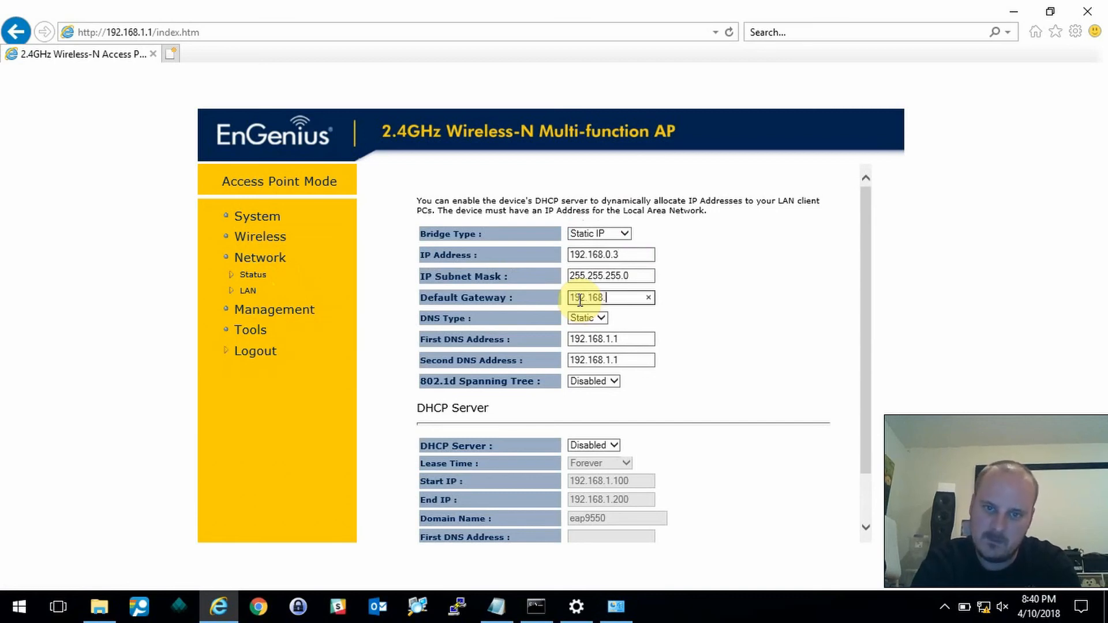
{"action": "type", "text": "0.1"}
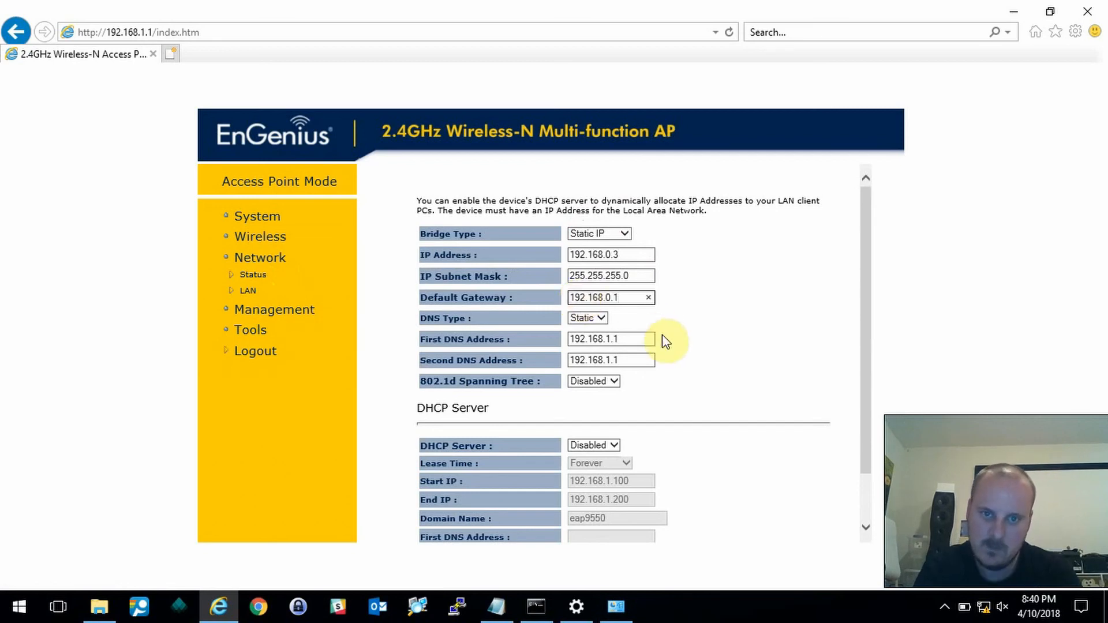
{"action": "left_click_drag", "start_coordinate": [631, 338], "coordinate": [518, 360]}
{"action": "type", "text": "8"}
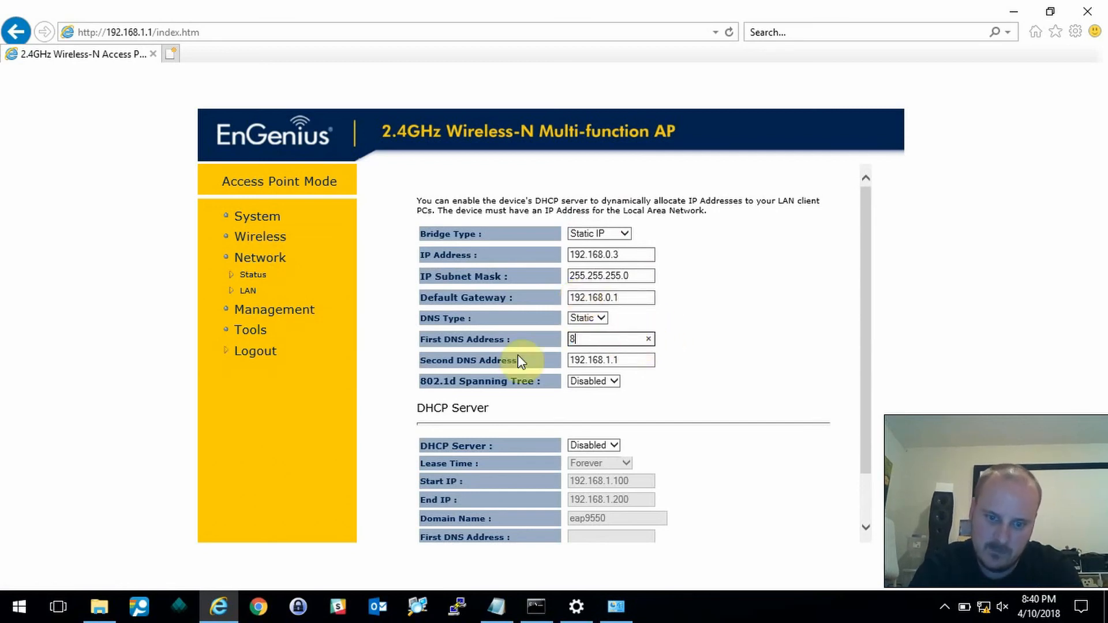
{"action": "type", "text": "8."}
{"action": "type", "text": "8.8."}
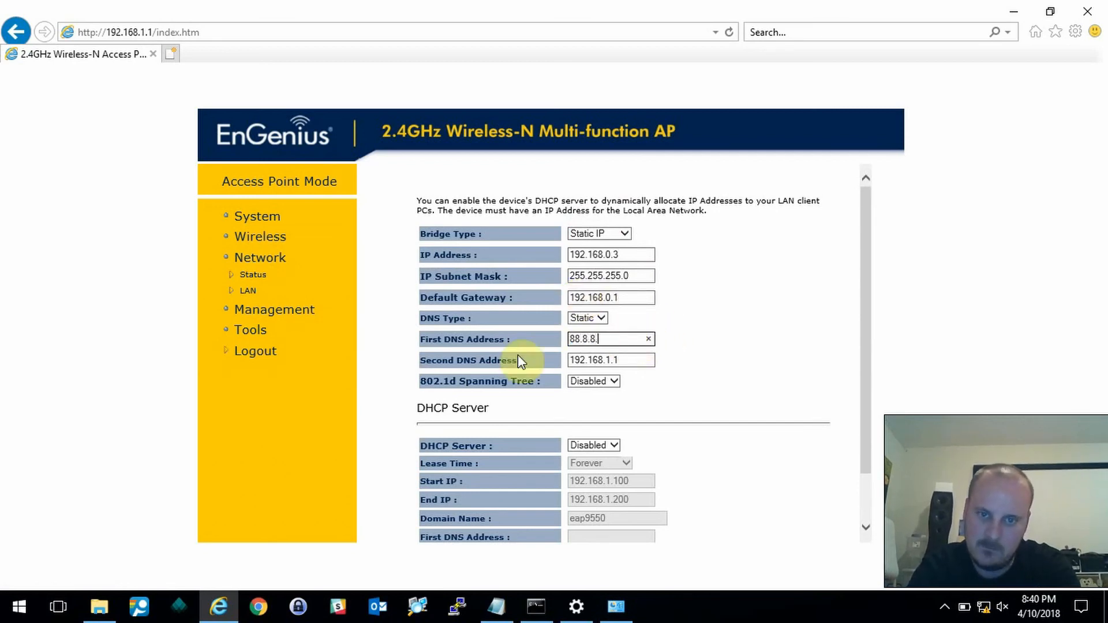
{"action": "key", "text": "BackSpace"}
{"action": "key", "text": "BackSpace"}
{"action": "key", "text": "BackSpace"}
{"action": "key", "text": "BackSpace"}
{"action": "key", "text": "BackSpace"}
{"action": "type", "text": ".8.8.8"}
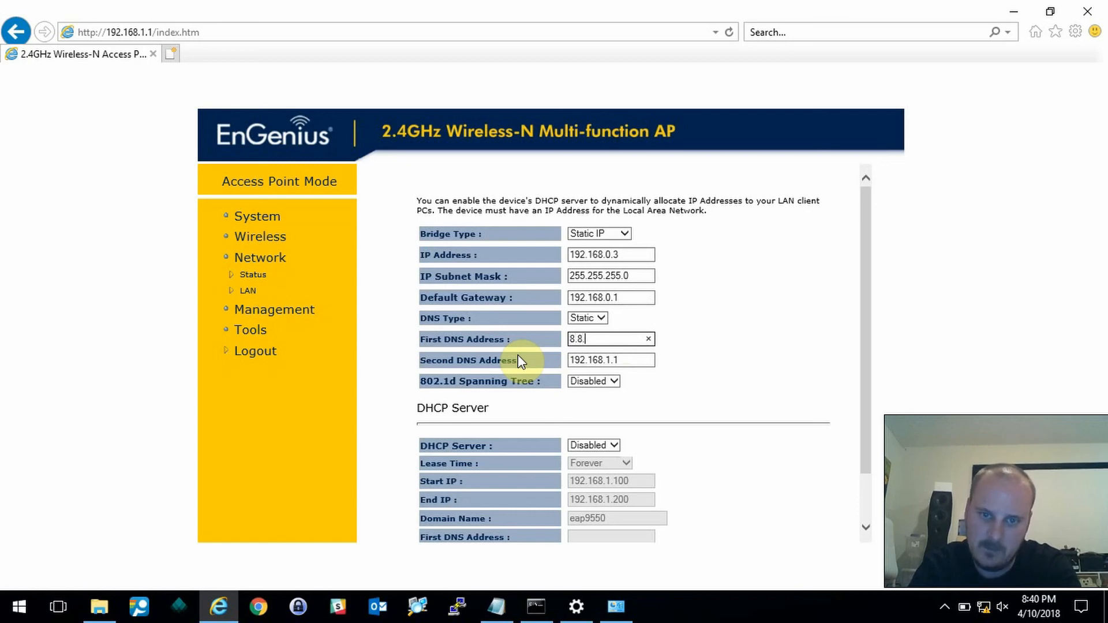
{"action": "left_click", "coordinate": [632, 360]}
{"action": "key", "text": "BackSpace"}
{"action": "key", "text": "BackSpace"}
{"action": "key", "text": "BackSpace"}
{"action": "type", "text": "0.1"}
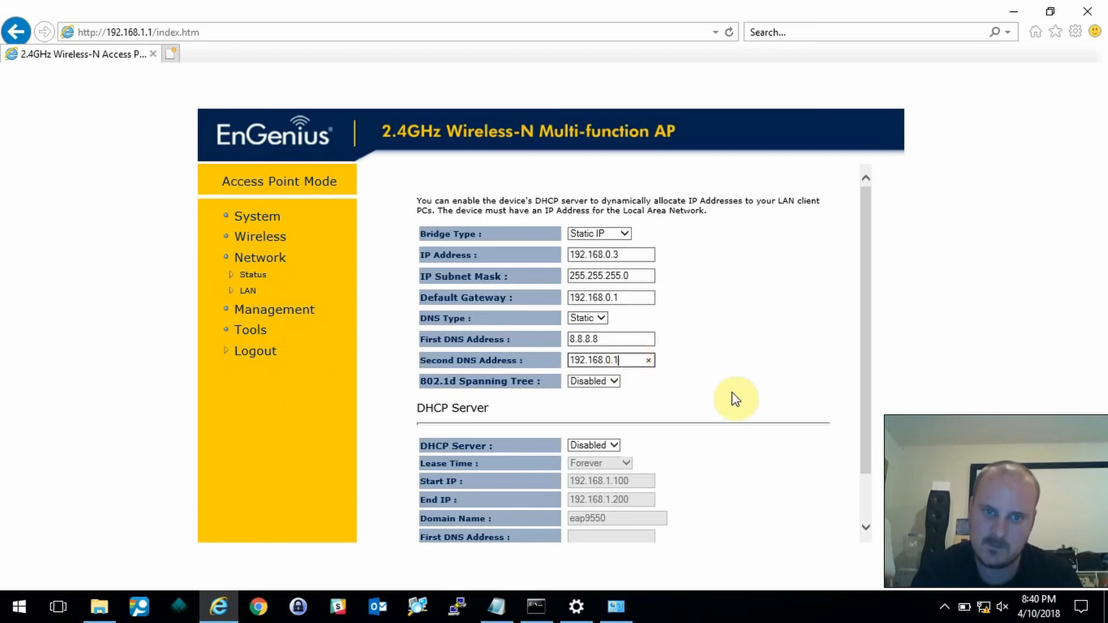
{"action": "scroll", "coordinate": [732, 392], "scroll_direction": "down", "scroll_amount": 1}
{"action": "left_click", "coordinate": [761, 532]}
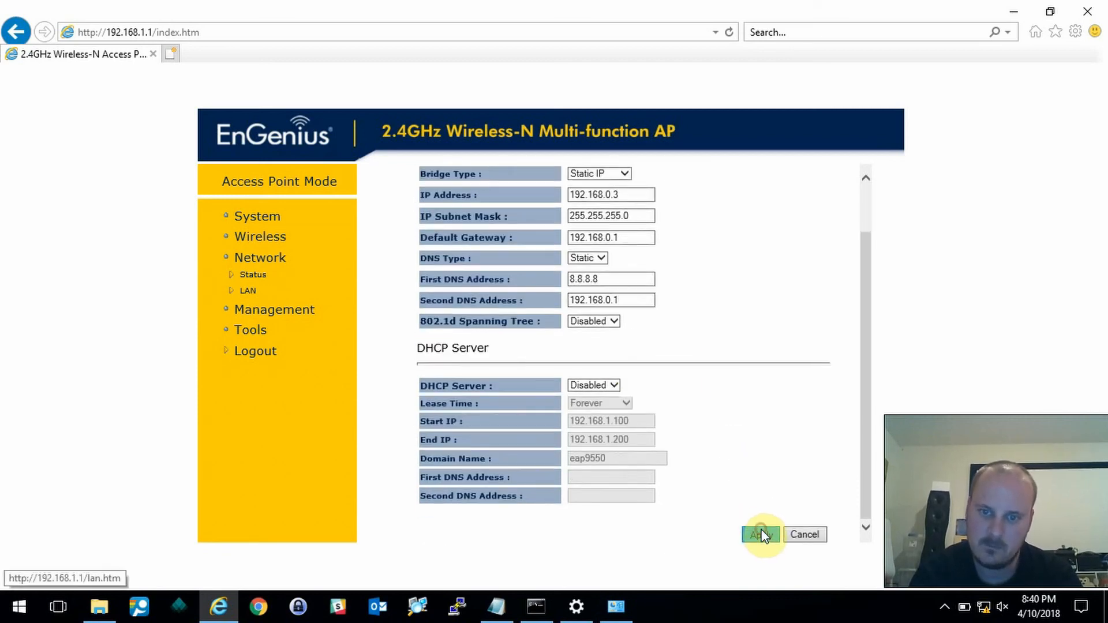
{"action": "left_click", "coordinate": [681, 362]}
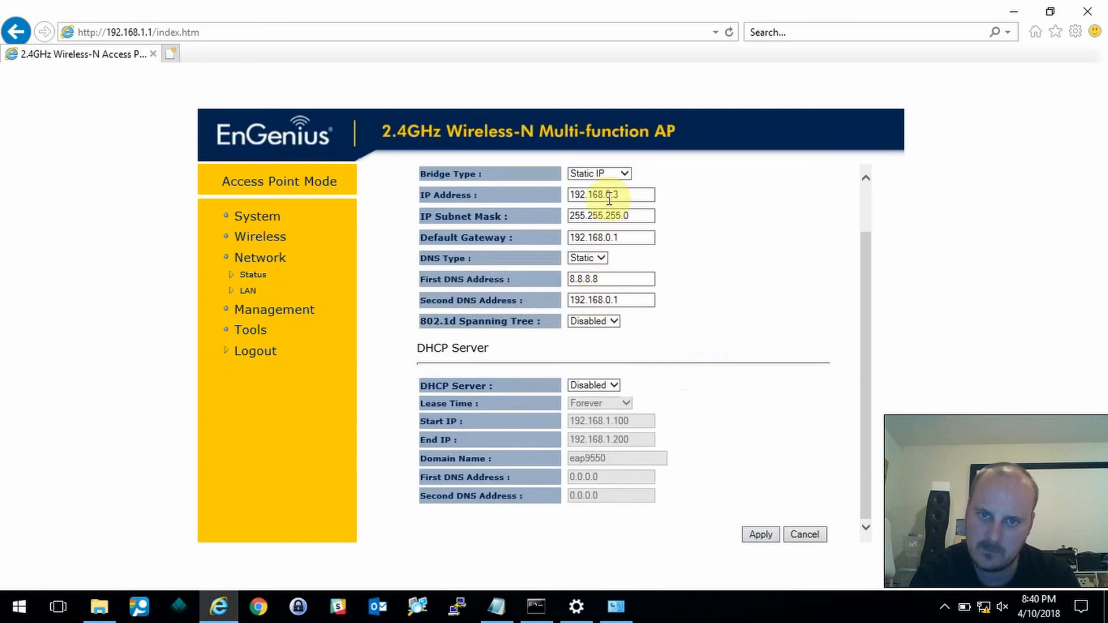
- Apply the LAN settings, block further page messages, accept the IP change warning, and close IE
{"action": "left_click", "coordinate": [760, 535]}
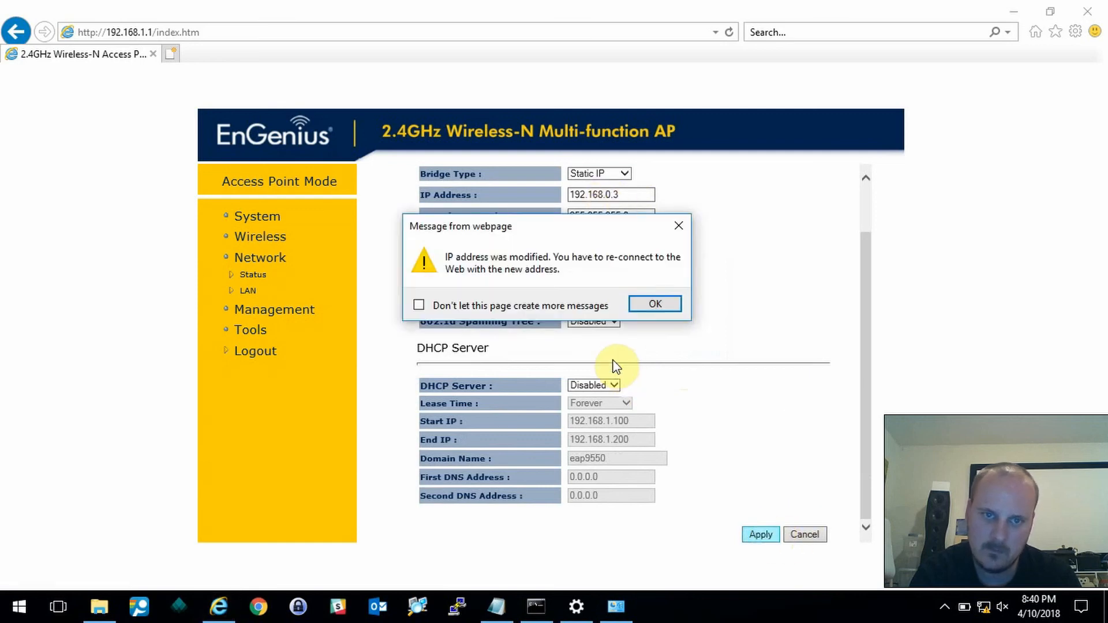
{"action": "left_click", "coordinate": [528, 306]}
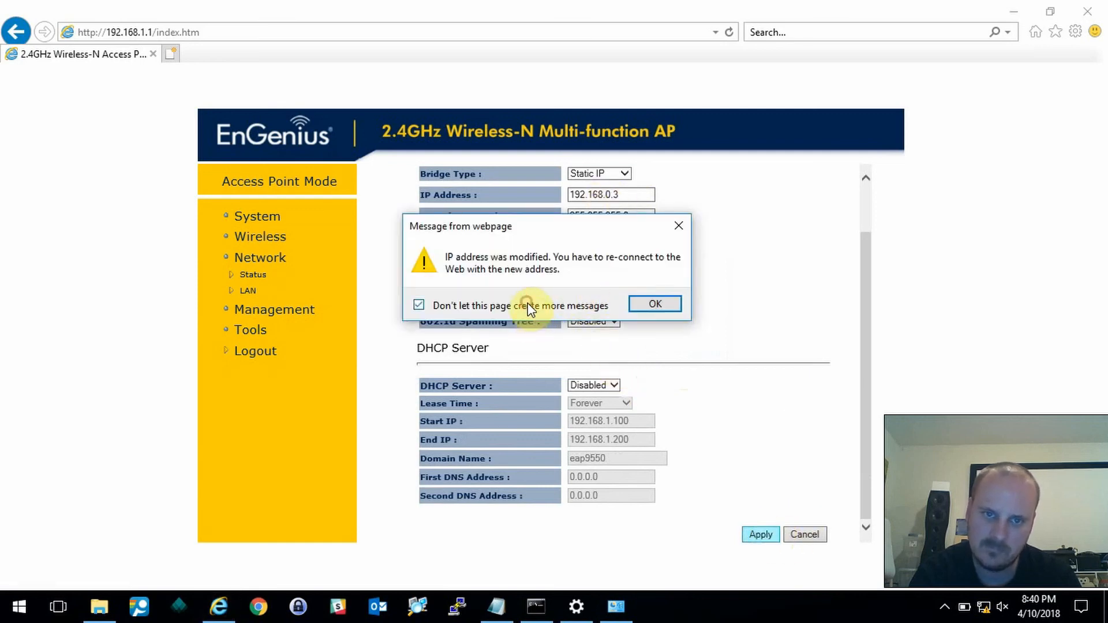
{"action": "left_click", "coordinate": [650, 300]}
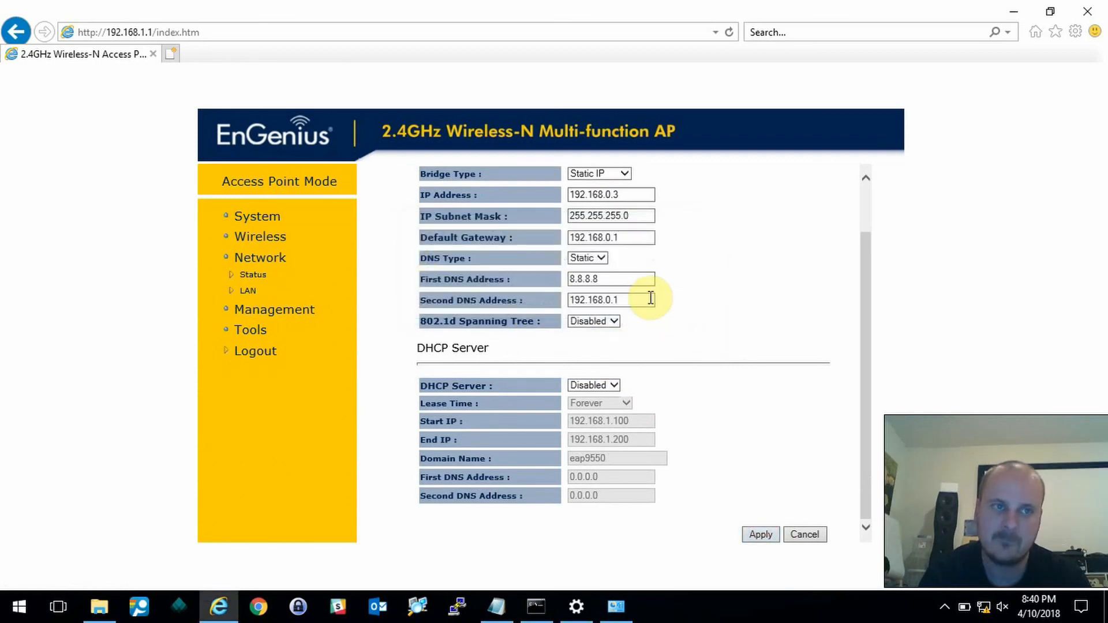
{"action": "left_click", "coordinate": [1085, 9]}
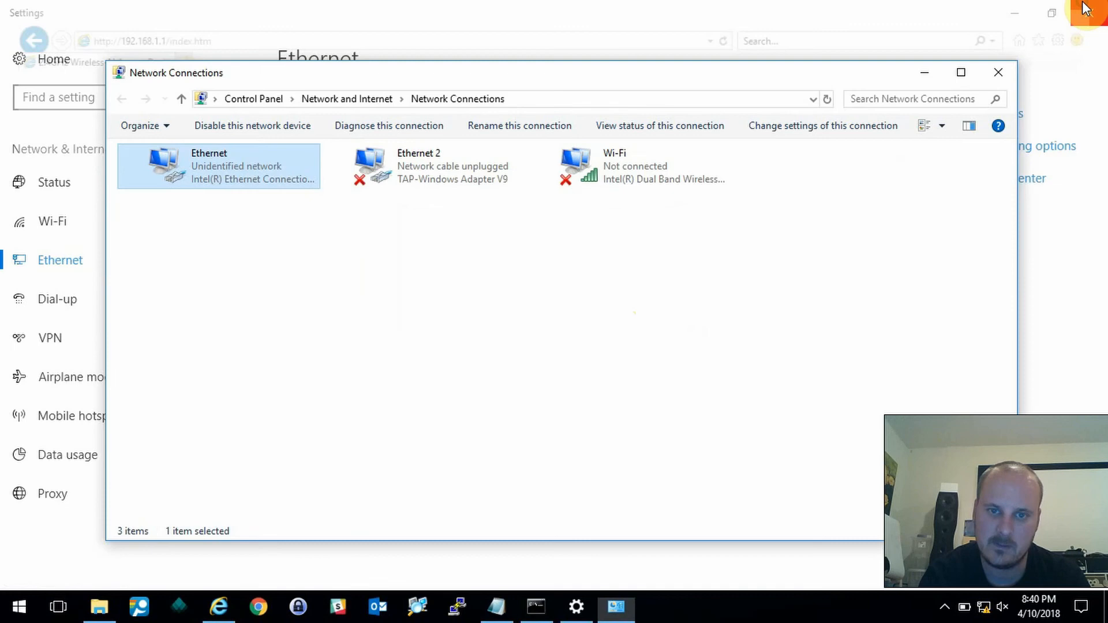
{"action": "right_click", "coordinate": [275, 181]}
- Set Ethernet IPv4 to obtain IP and DNS automatically, then close Network Connections and Settings
{"action": "left_click", "coordinate": [355, 334]}
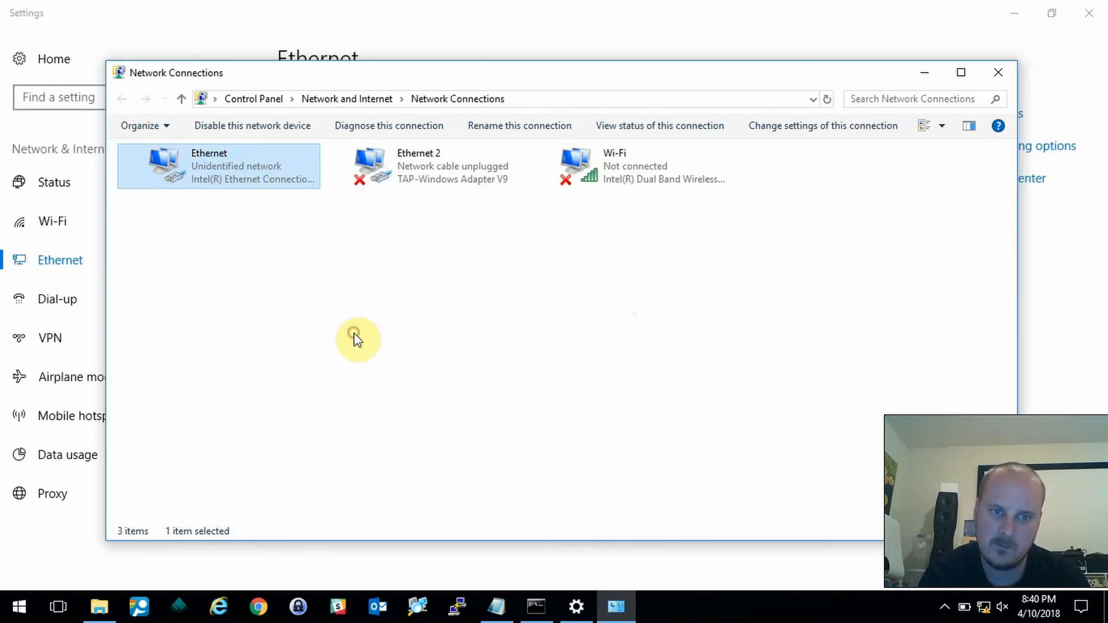
{"action": "double_click", "coordinate": [286, 313]}
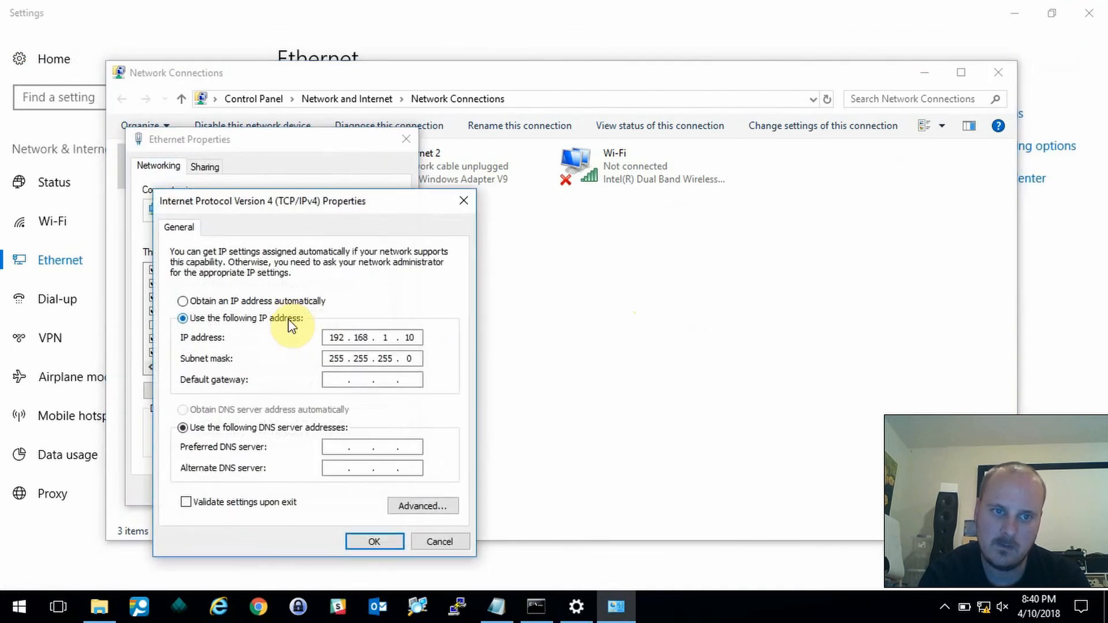
{"action": "left_click", "coordinate": [306, 302]}
{"action": "left_click", "coordinate": [281, 410]}
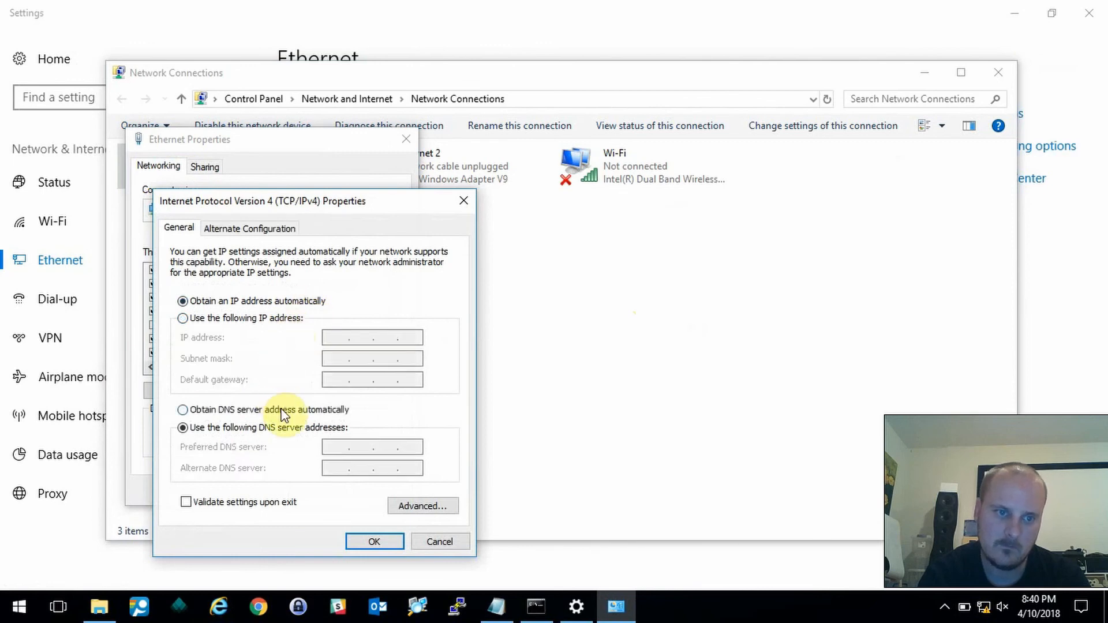
{"action": "left_click", "coordinate": [374, 542]}
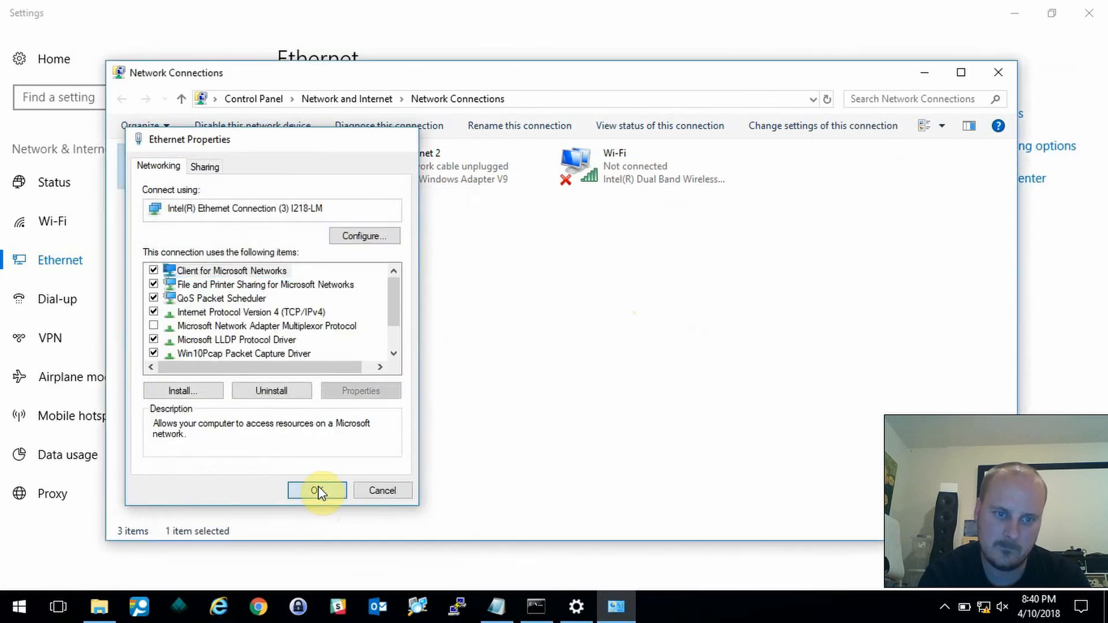
{"action": "left_click", "coordinate": [316, 490]}
{"action": "left_click", "coordinate": [998, 72]}
{"action": "left_click", "coordinate": [1089, 13]}
- Ping the access point at 192.168.0.3, close Command Prompt, and minimize the Pi notes and Pi-Box windows
{"action": "left_click", "coordinate": [514, 406]}
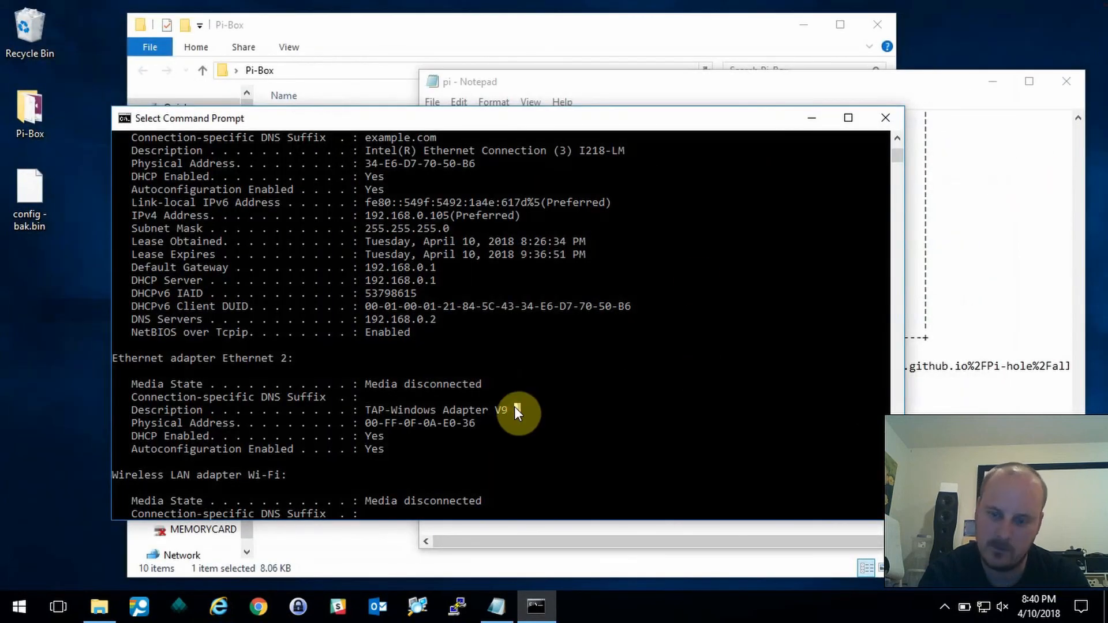
{"action": "key", "text": "Up"}
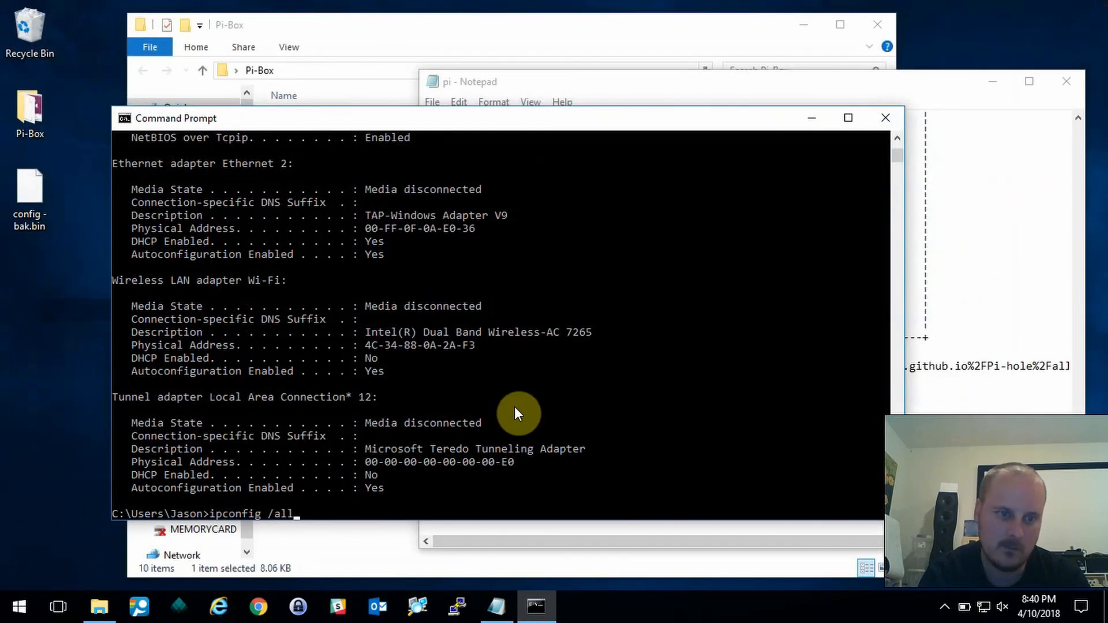
{"action": "key", "text": "BackSpace"}
{"action": "key", "text": "BackSpace"}
{"action": "key", "text": "BackSpace"}
{"action": "key", "text": "BackSpace"}
{"action": "key", "text": "BackSpace"}
{"action": "key", "text": "BackSpace"}
{"action": "key", "text": "BackSpace"}
{"action": "key", "text": "BackSpace"}
{"action": "key", "text": "BackSpace"}
{"action": "key", "text": "BackSpace"}
{"action": "key", "text": "BackSpace"}
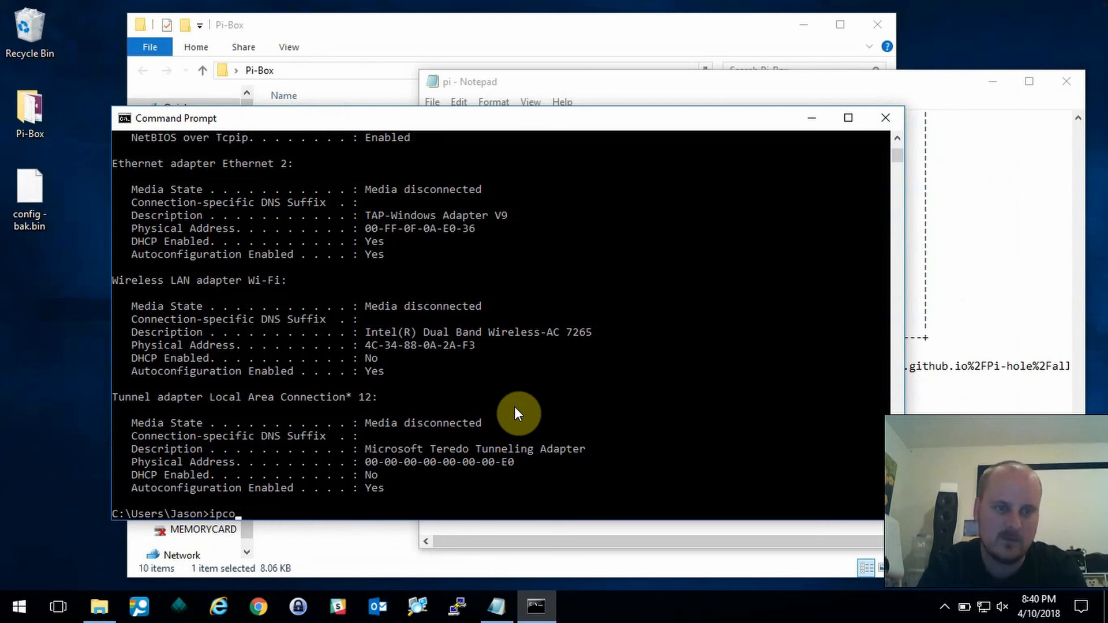
{"action": "key", "text": "BackSpace"}
{"action": "key", "text": "BackSpace"}
{"action": "type", "text": "ping"}
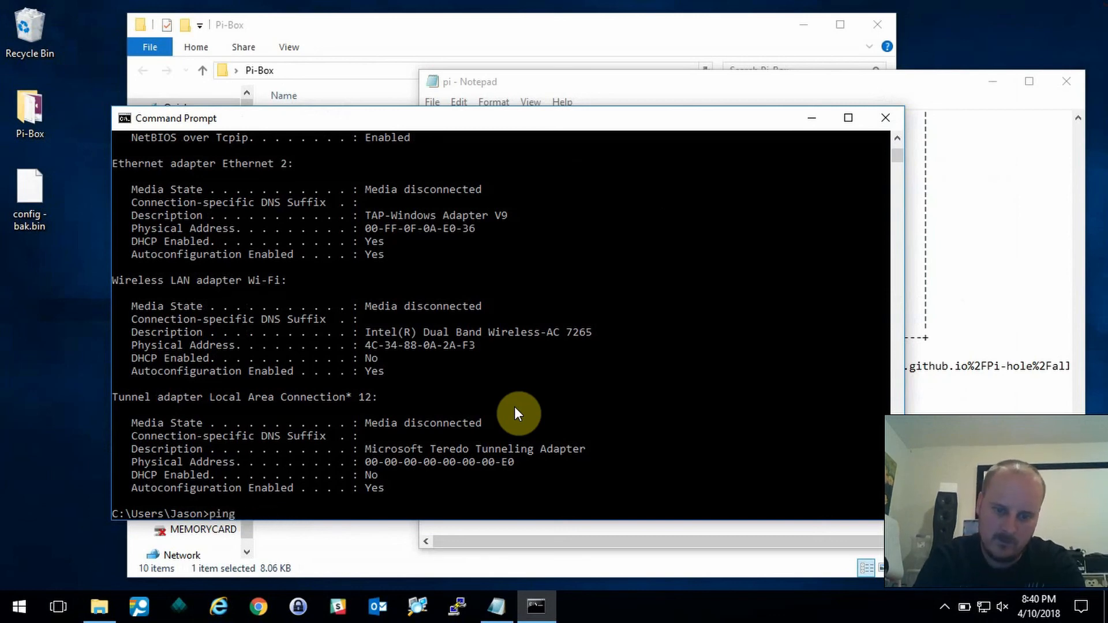
{"action": "type", "text": " 192.168.0.3"}
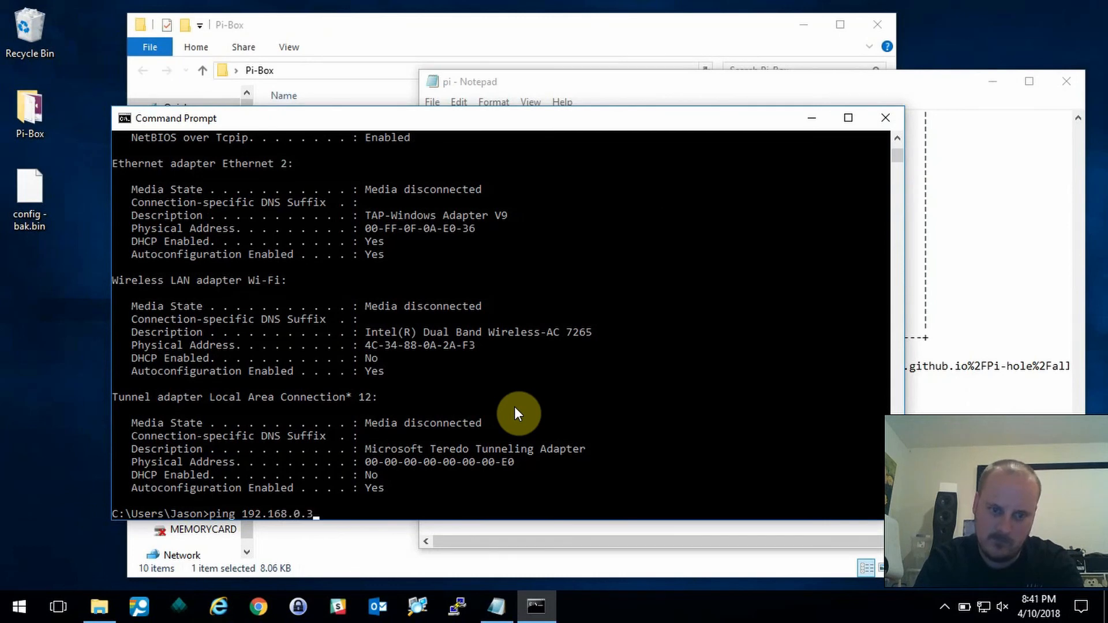
{"action": "key", "text": "Return"}
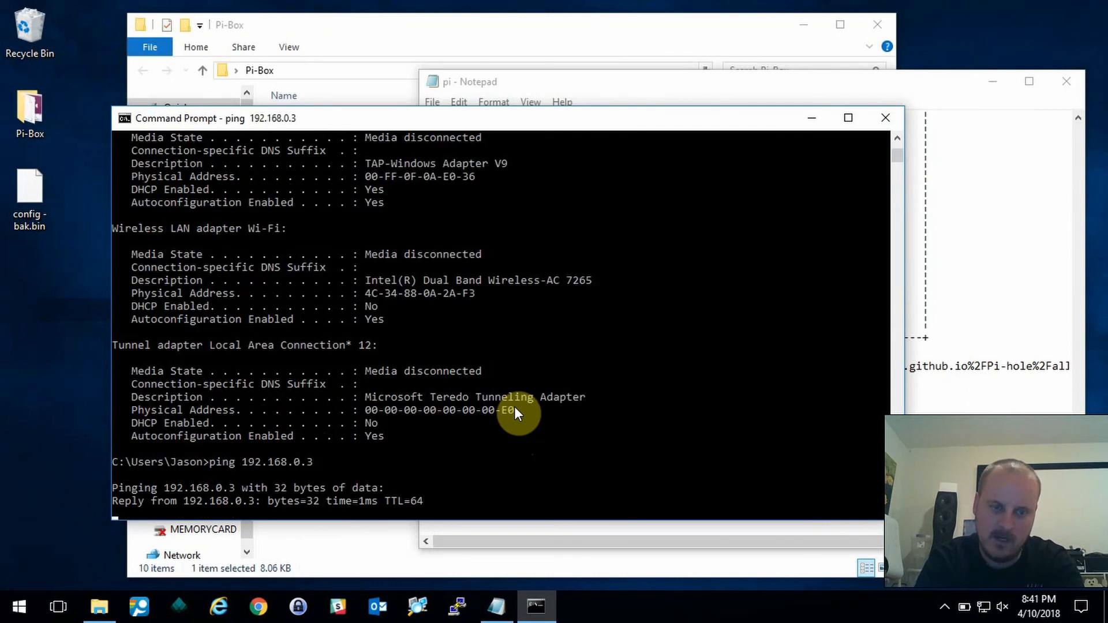
{"action": "left_click", "coordinate": [879, 116]}
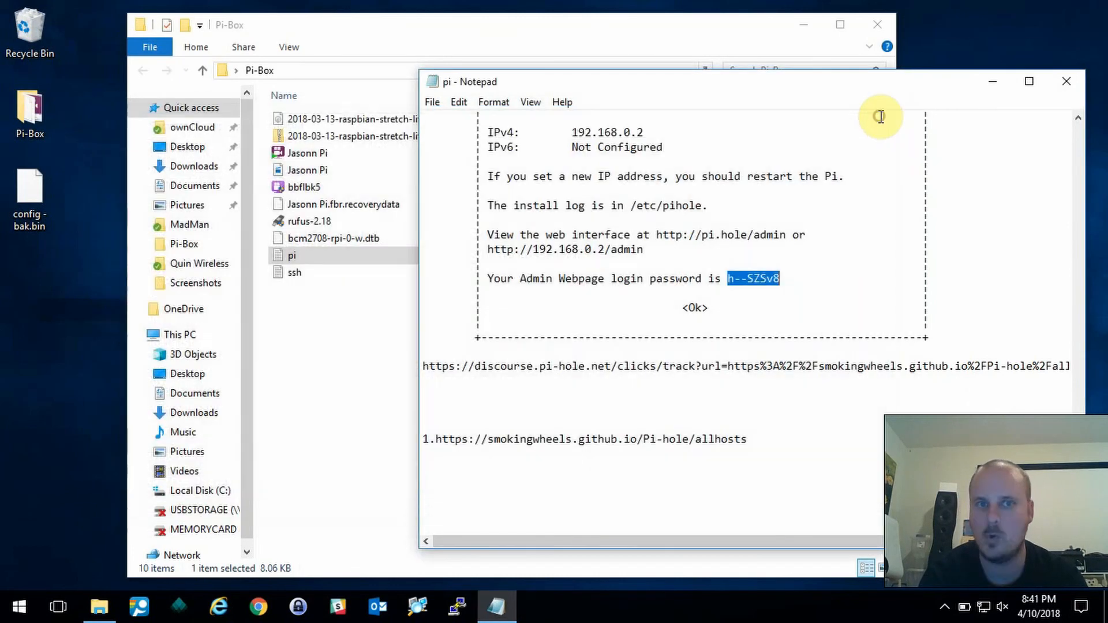
{"action": "left_click", "coordinate": [995, 81]}
{"action": "left_click", "coordinate": [808, 24]}
- Load the access point address 192.168.0.3 in Internet Explorer
{"action": "left_click", "coordinate": [221, 605]}
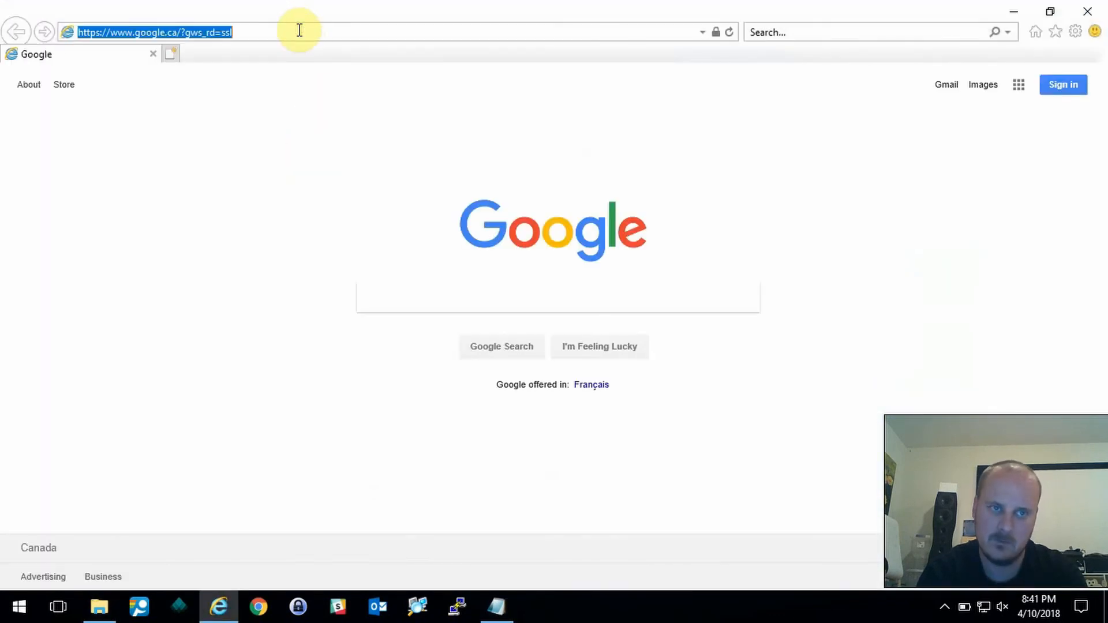
{"action": "type", "text": "192168.0.3"}
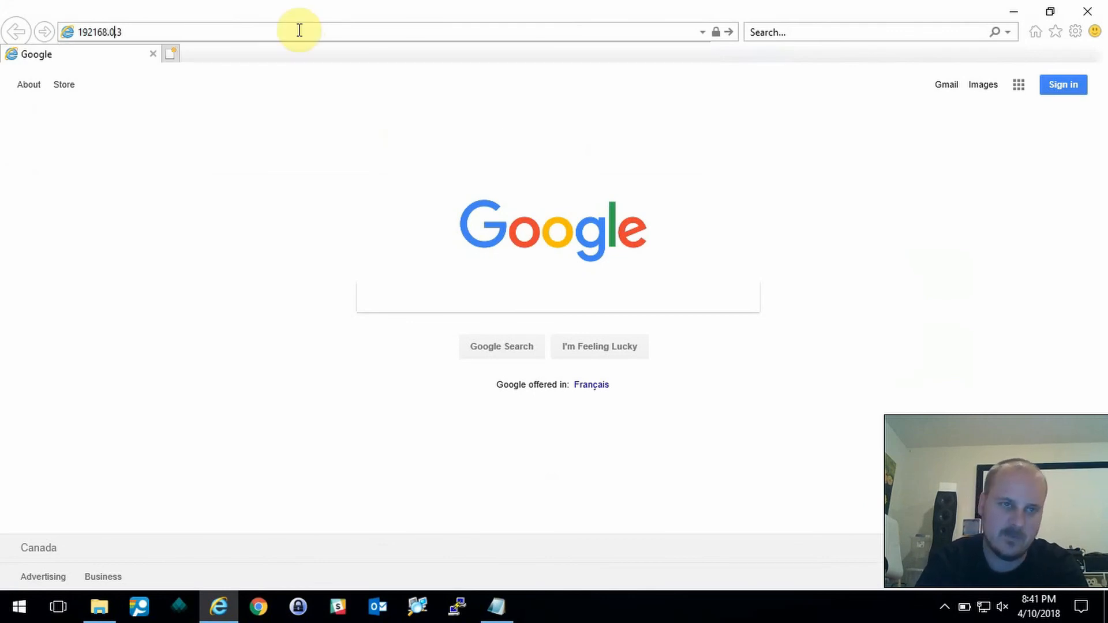
{"action": "type", "text": "."}
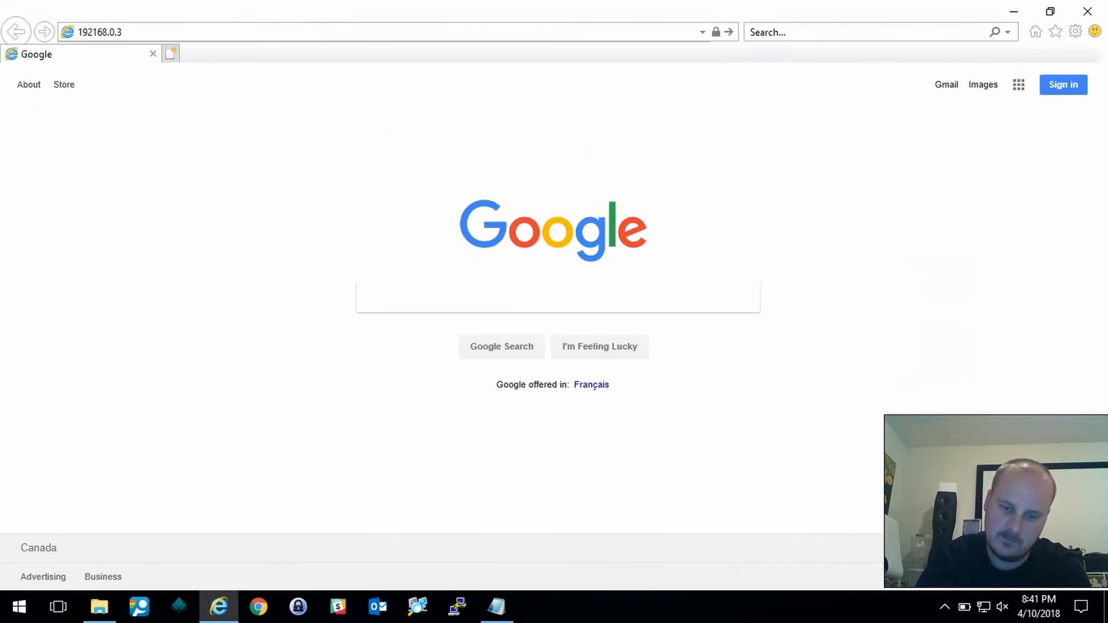
{"action": "key", "text": "Return"}
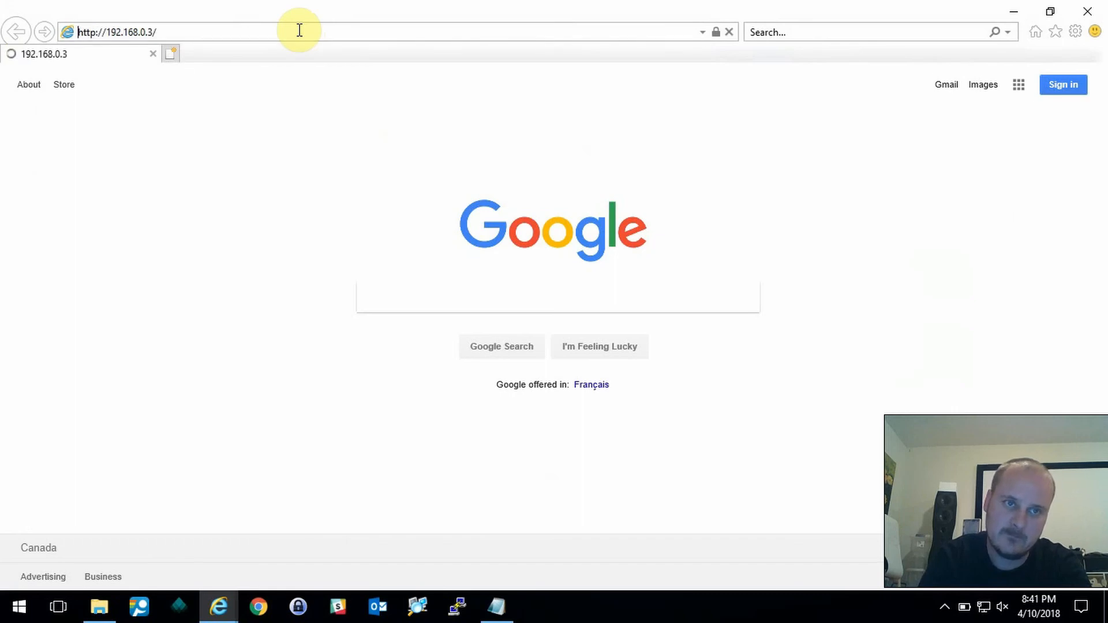
- Sign in to the EnGenius access point with the admin user name and password
{"action": "mouse_move", "coordinate": [240, 593]}
{"action": "left_click", "coordinate": [314, 530]}
{"action": "type", "text": "admin"}
{"action": "key", "text": "Tab"}
{"action": "type", "text": "adm"}
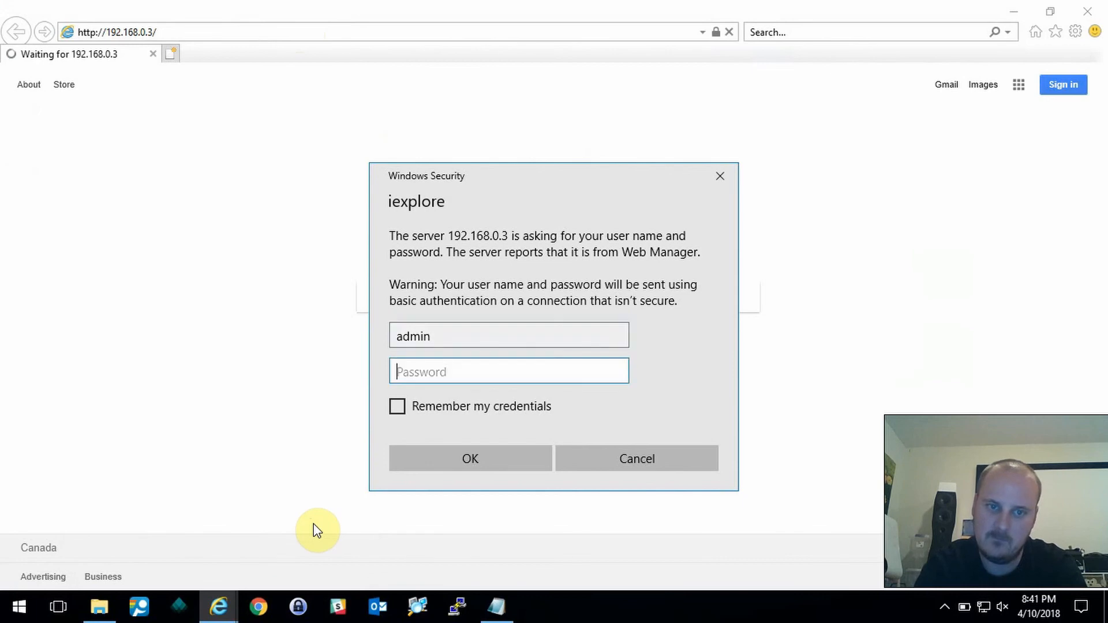
{"action": "type", "text": "in"}
{"action": "key", "text": "Return"}
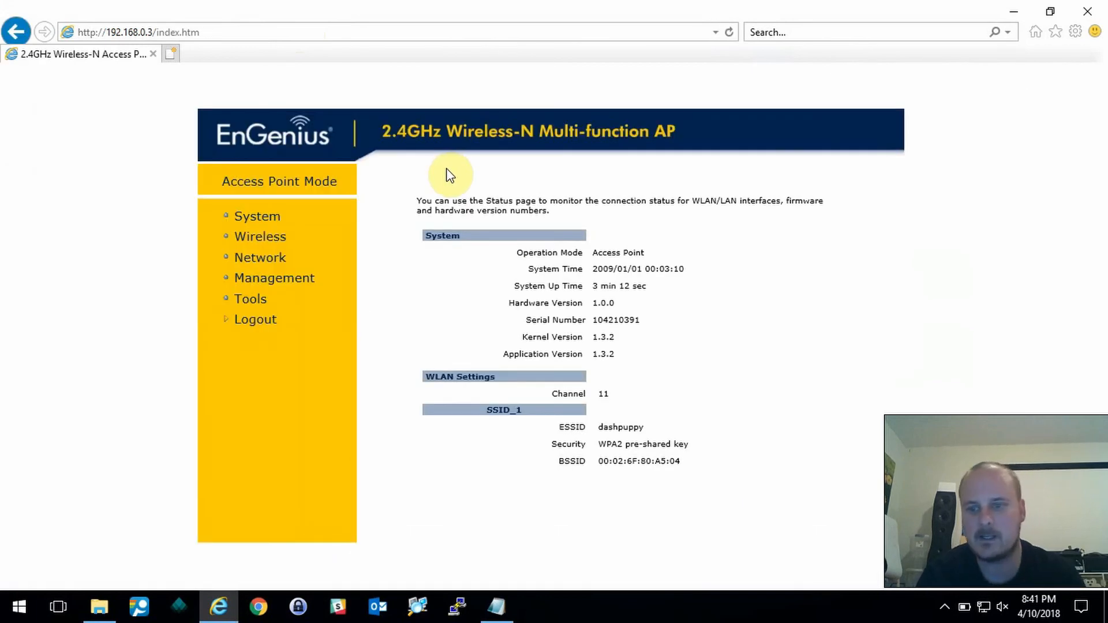
{"action": "left_click", "coordinate": [171, 54]}
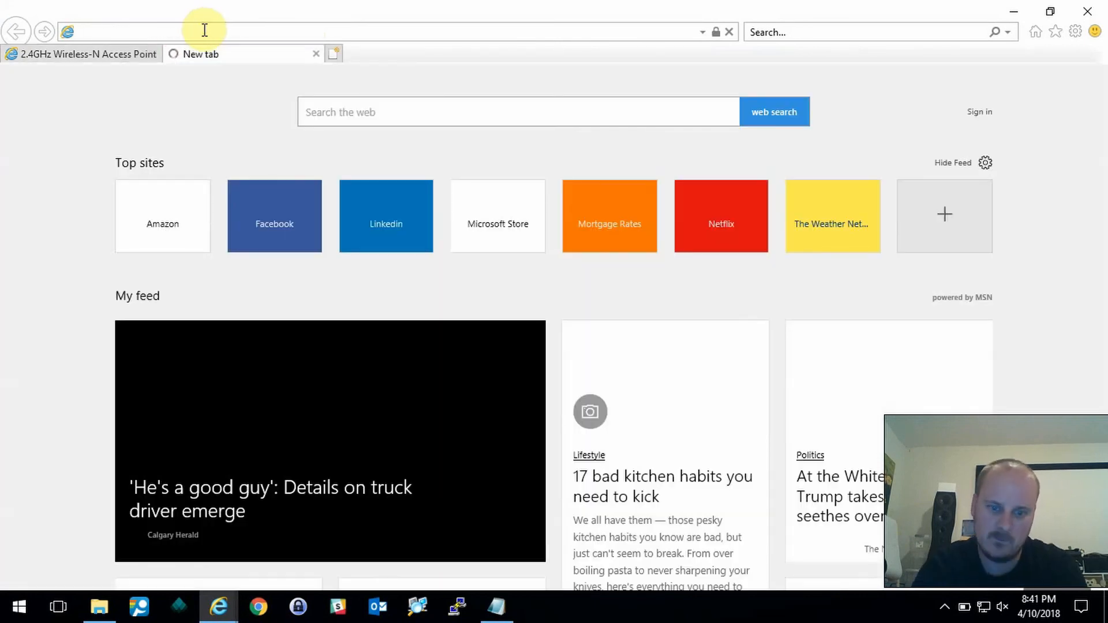
- Open the 192.168.0.1 Untangle admin page from history, sign in, and dismiss the registration prompt
{"action": "type", "text": "192"}
{"action": "key", "text": "Down"}
{"action": "key", "text": "Down"}
{"action": "key", "text": "Down"}
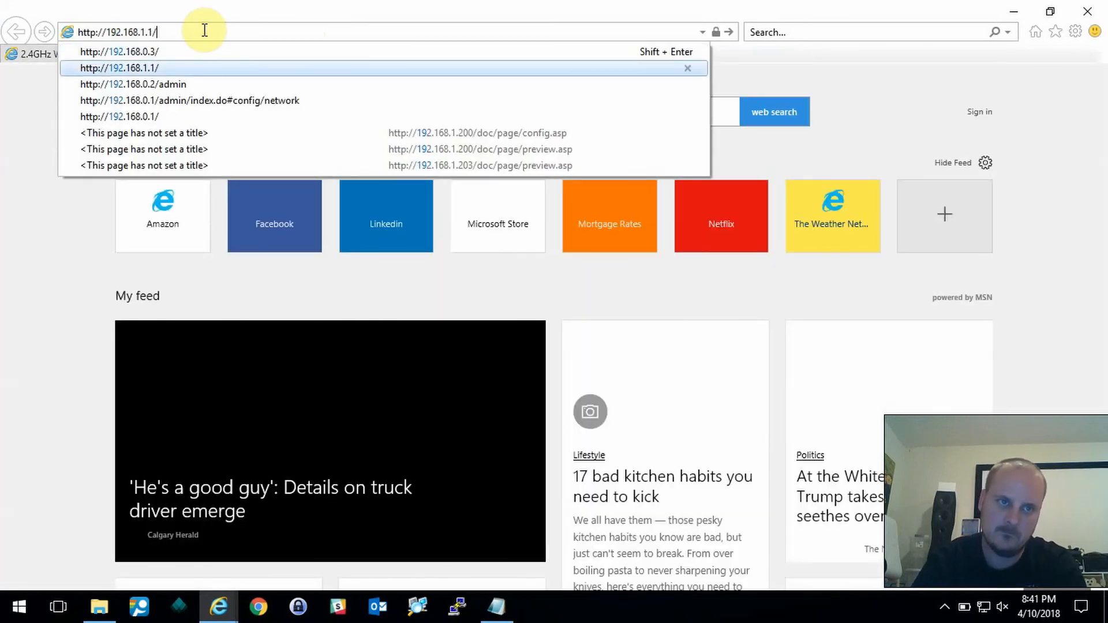
{"action": "key", "text": "Down"}
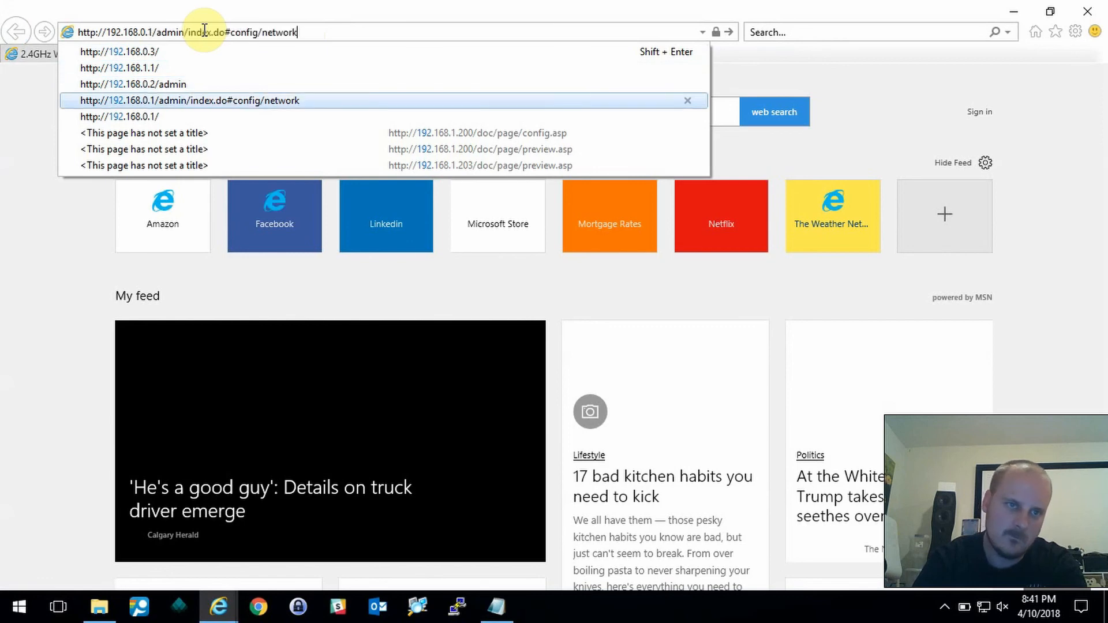
{"action": "key", "text": "Return"}
{"action": "type", "text": "********"}
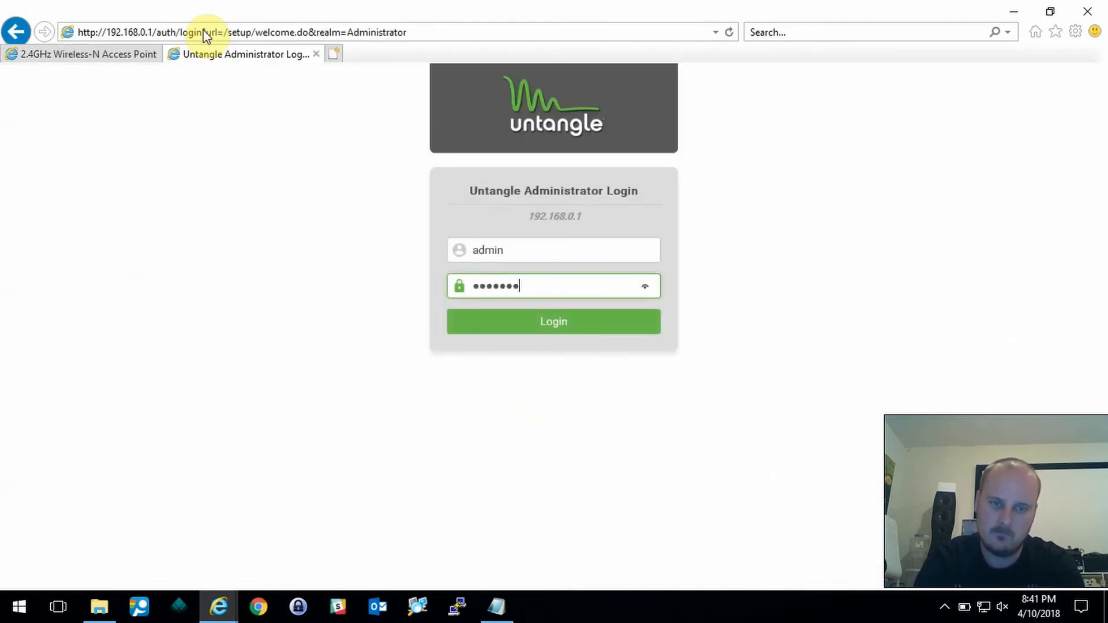
{"action": "key", "text": "Return"}
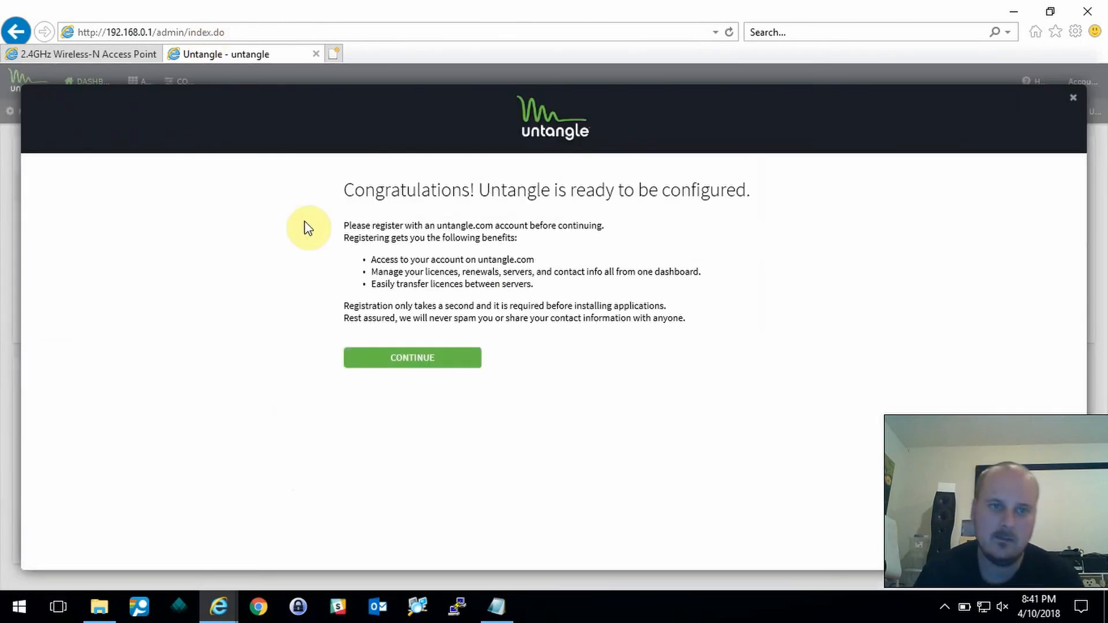
{"action": "left_click", "coordinate": [1069, 97]}
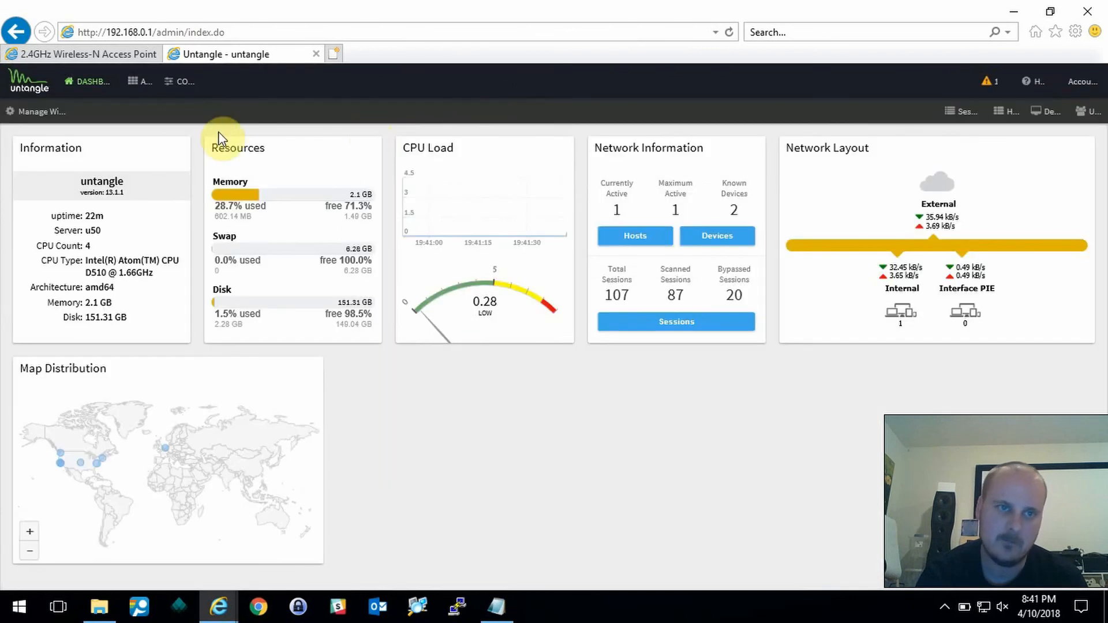
- In Config > Network > DHCP Server, make the laptop's 192.168.0.105 lease static as 'Dell Laptop' and save
{"action": "left_click", "coordinate": [190, 82]}
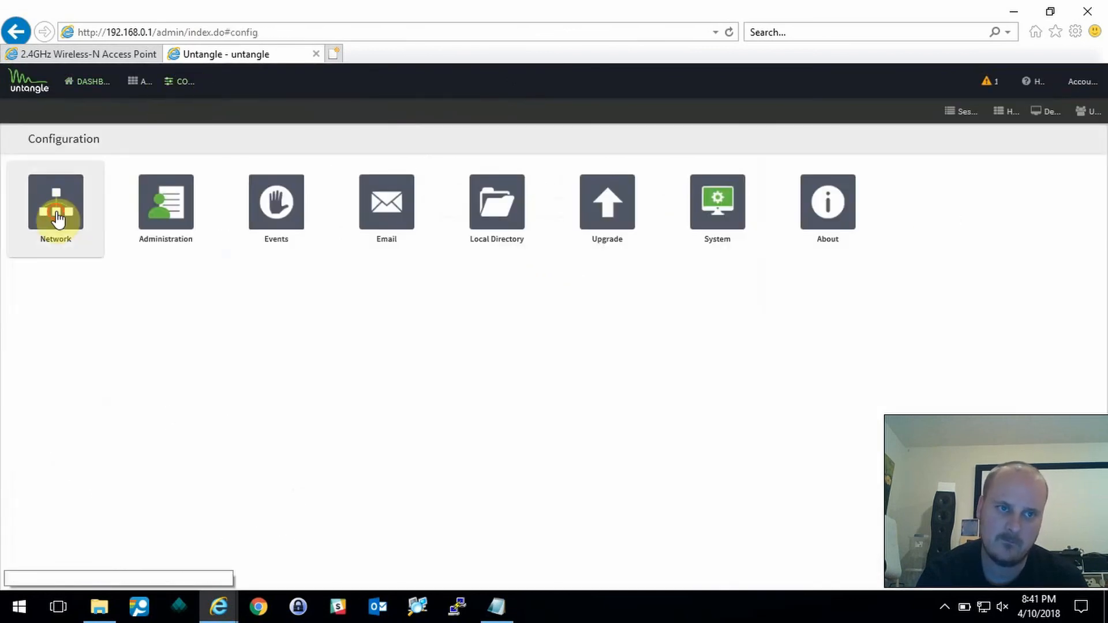
{"action": "left_click", "coordinate": [55, 196]}
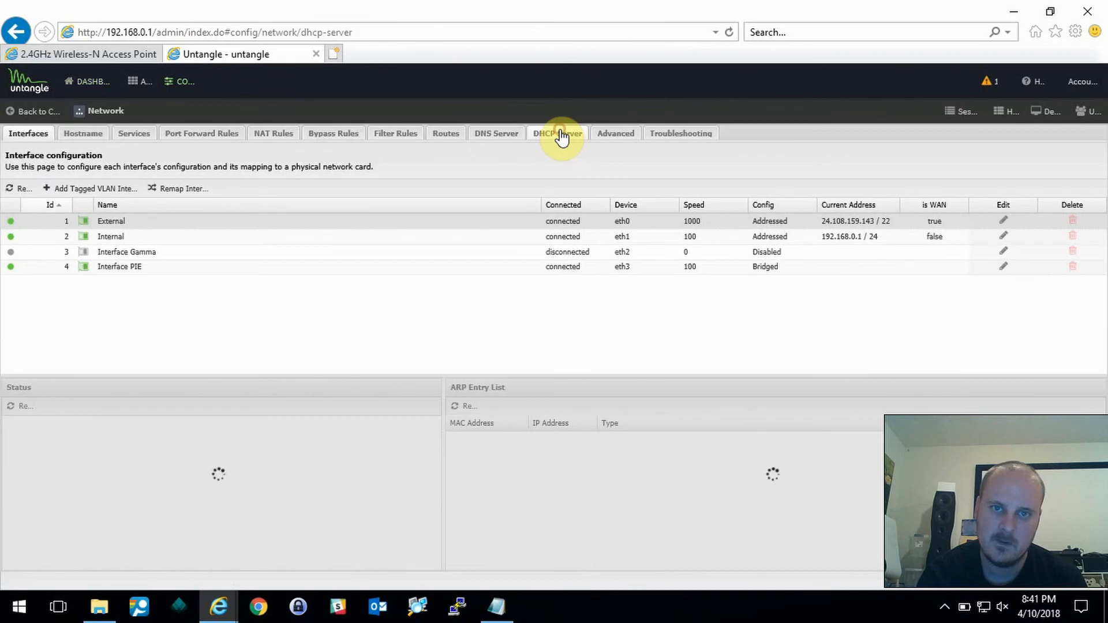
{"action": "left_click", "coordinate": [559, 135]}
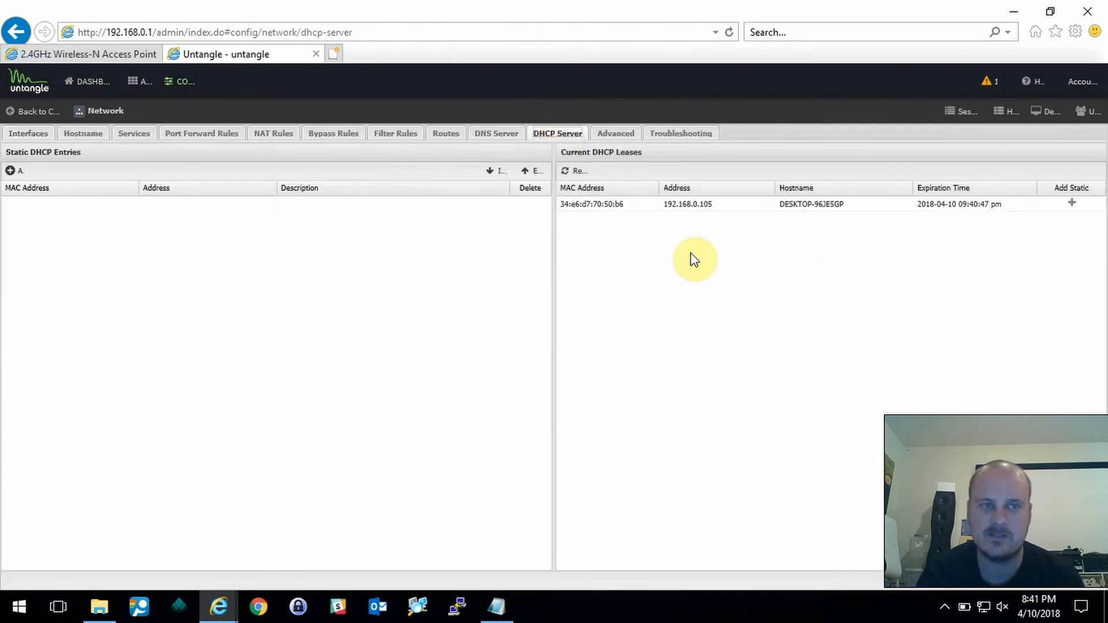
{"action": "left_click", "coordinate": [1070, 203]}
{"action": "left_click", "coordinate": [359, 209]}
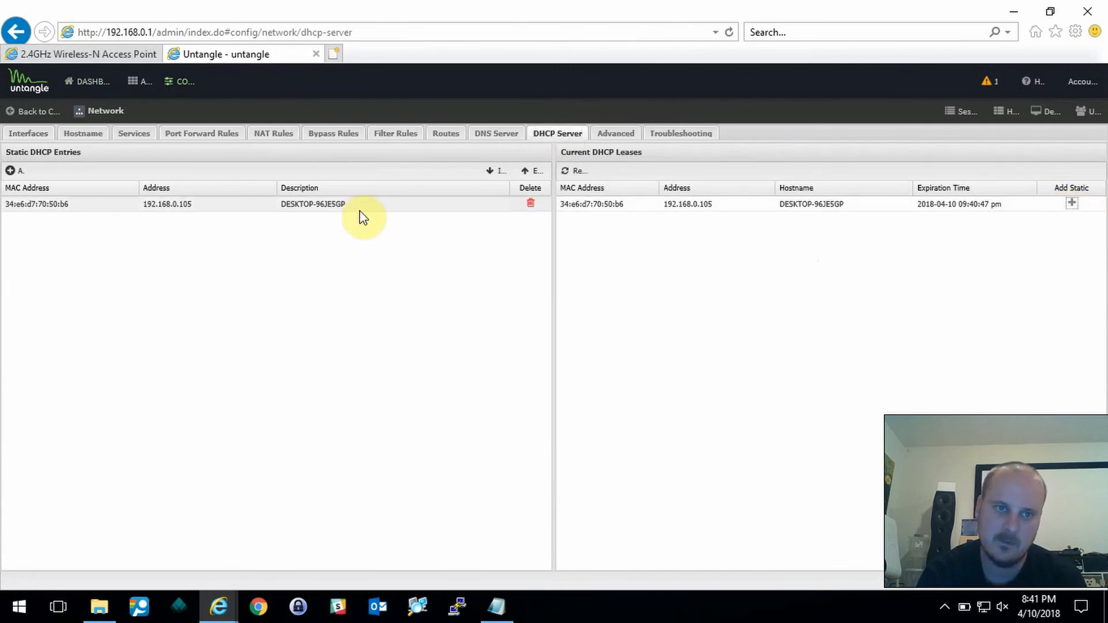
{"action": "left_click_drag", "start_coordinate": [358, 205], "coordinate": [278, 208]}
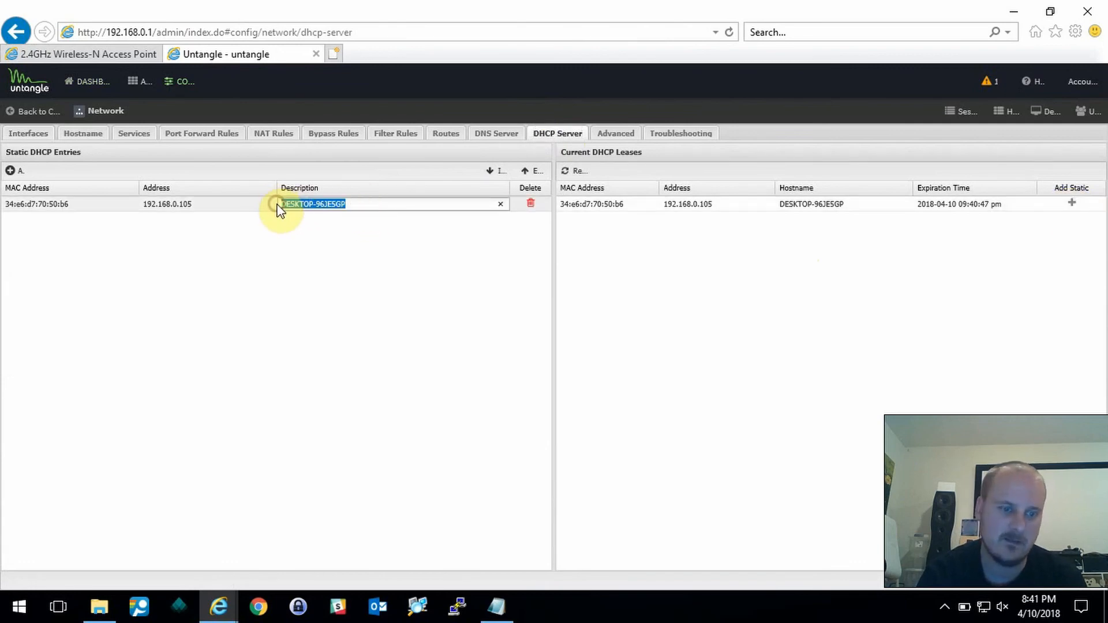
{"action": "type", "text": "Dell Laptop"}
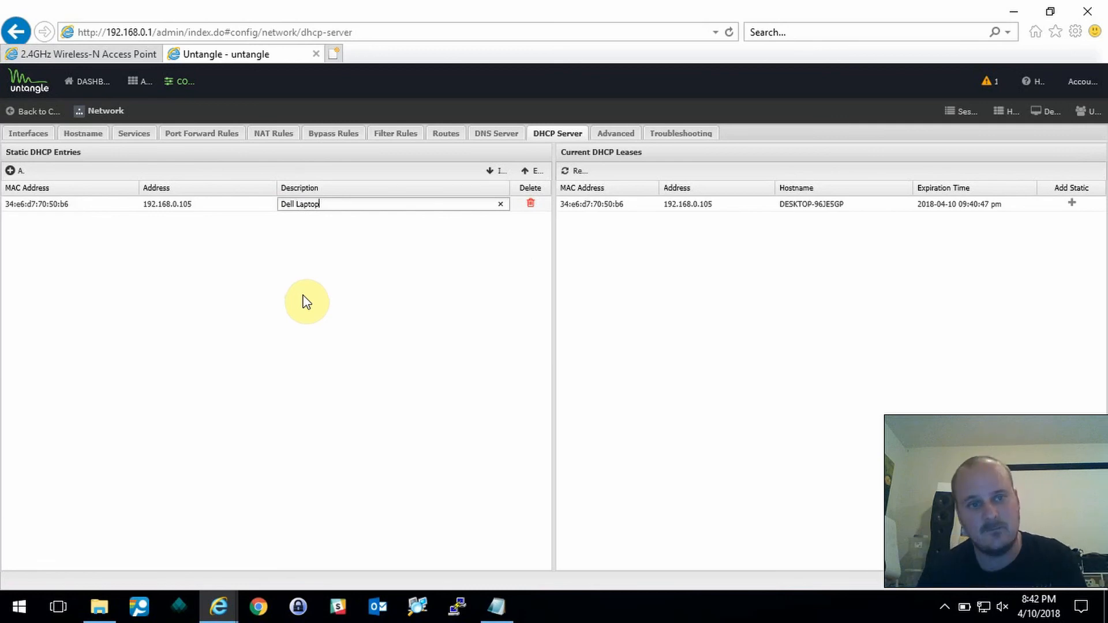
{"action": "left_click", "coordinate": [330, 297]}
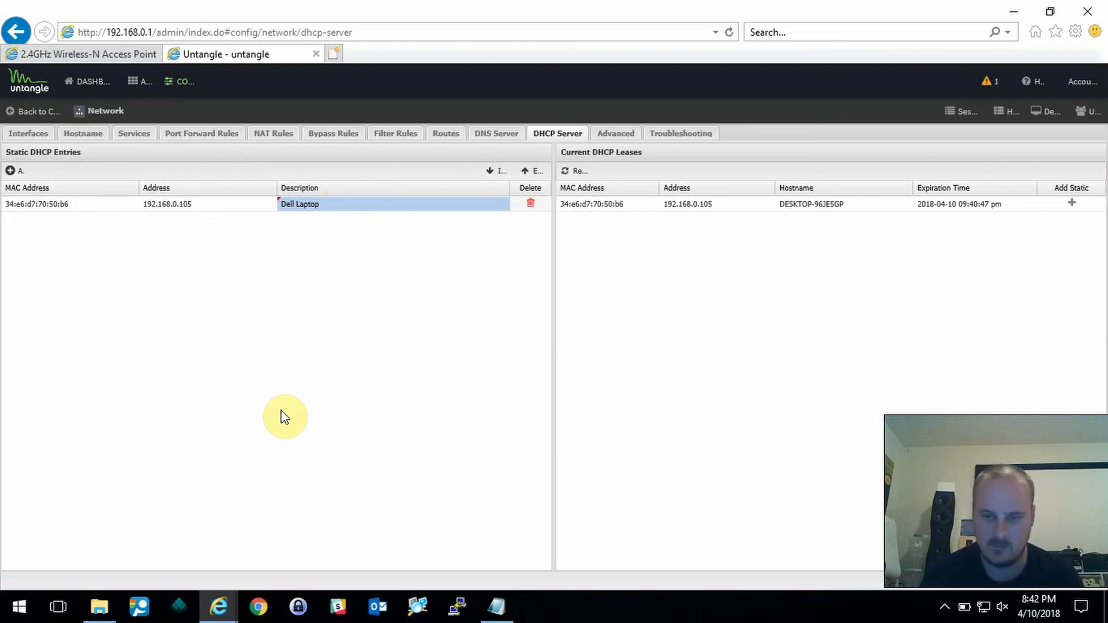
{"action": "left_click", "coordinate": [1100, 589]}
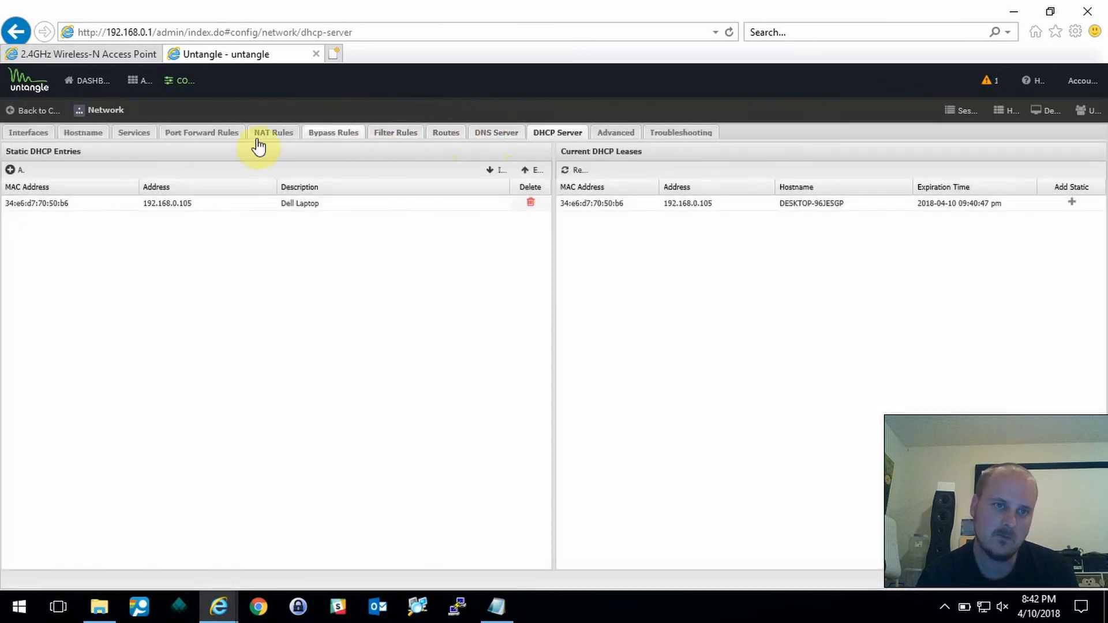
- Check the Internal interface's DHCP range 192.168.0.100–192.168.0.200 and DNS 192.168.0.2, then cancel unchanged
{"action": "left_click", "coordinate": [42, 139]}
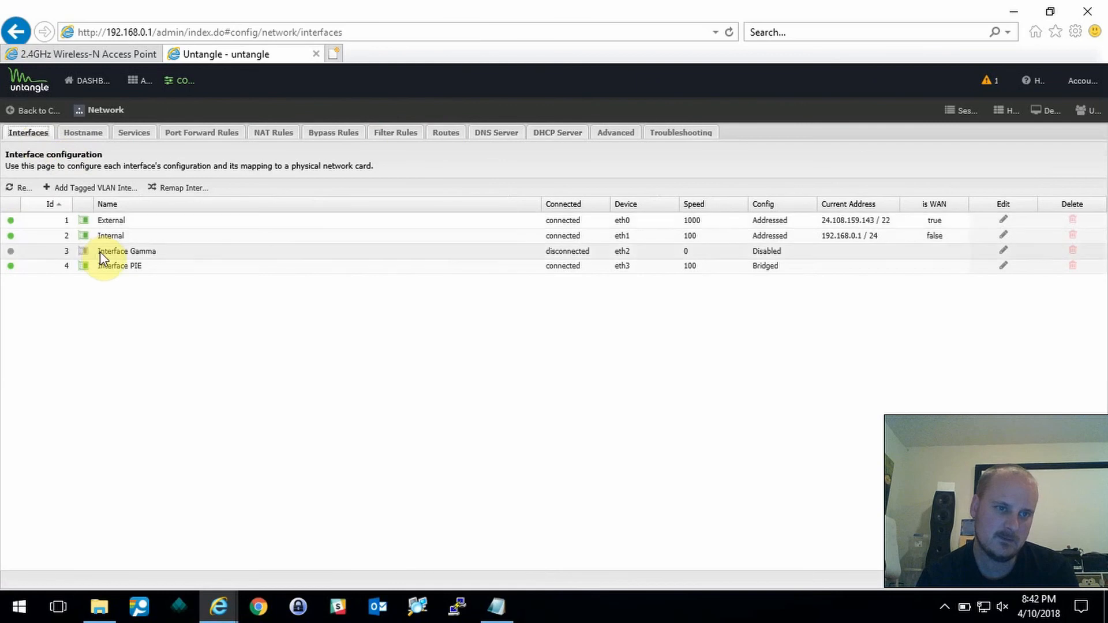
{"action": "left_click", "coordinate": [107, 236]}
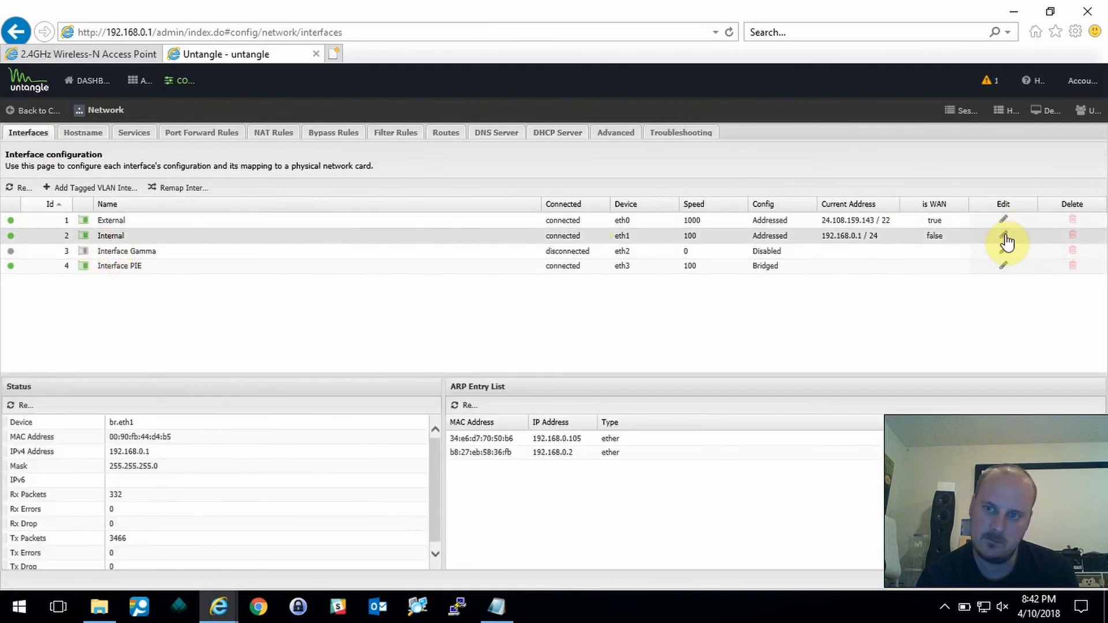
{"action": "left_click", "coordinate": [1004, 236]}
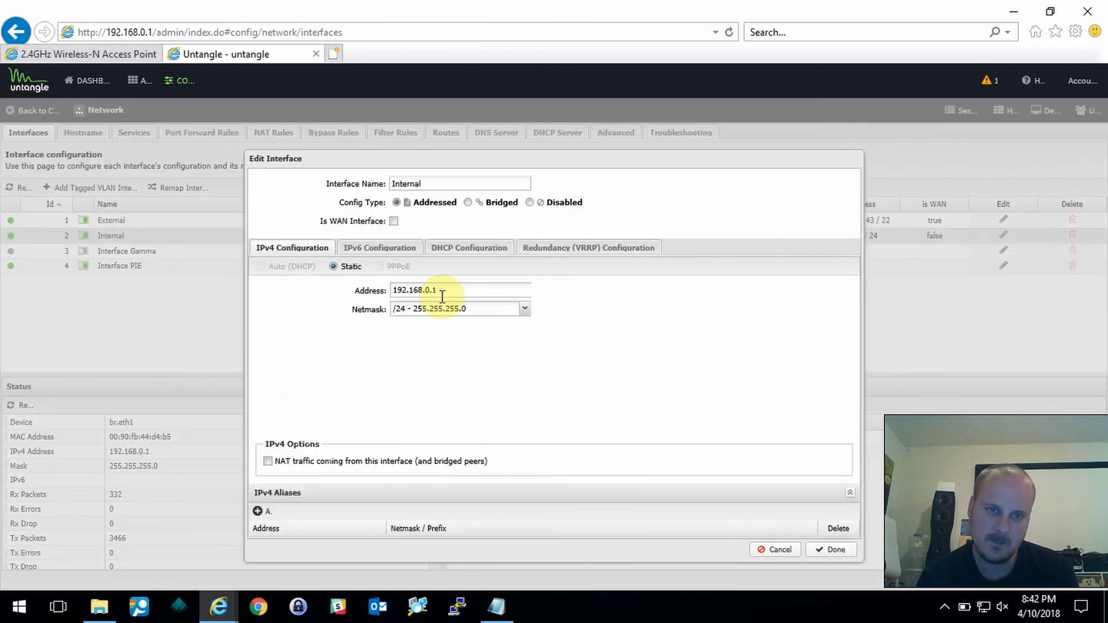
{"action": "left_click", "coordinate": [448, 248]}
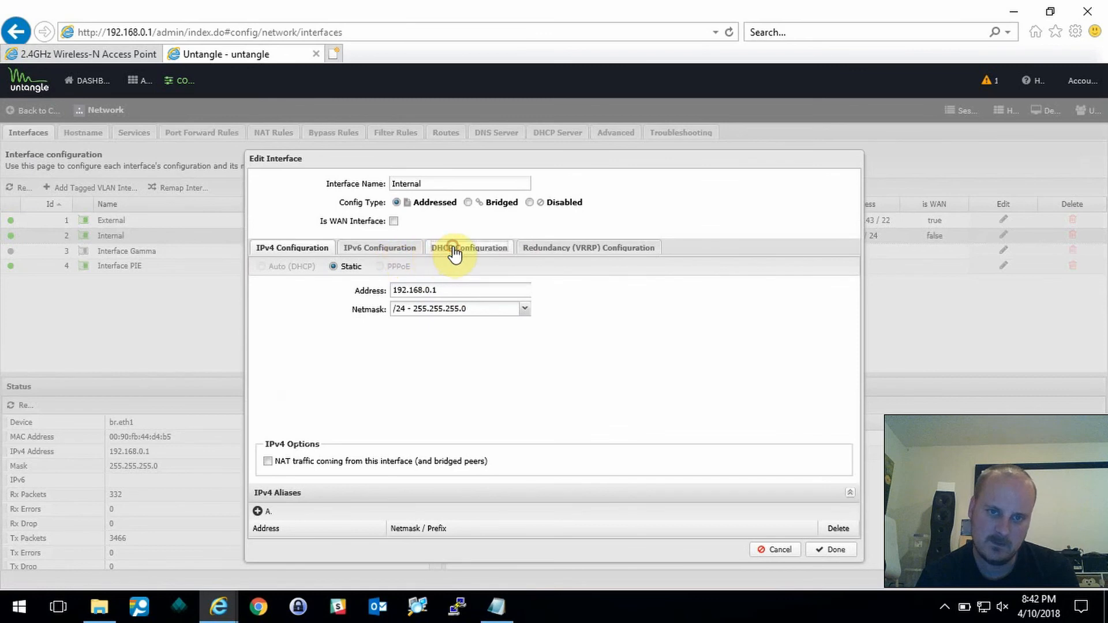
{"action": "left_click", "coordinate": [453, 292]}
{"action": "left_click", "coordinate": [430, 291]}
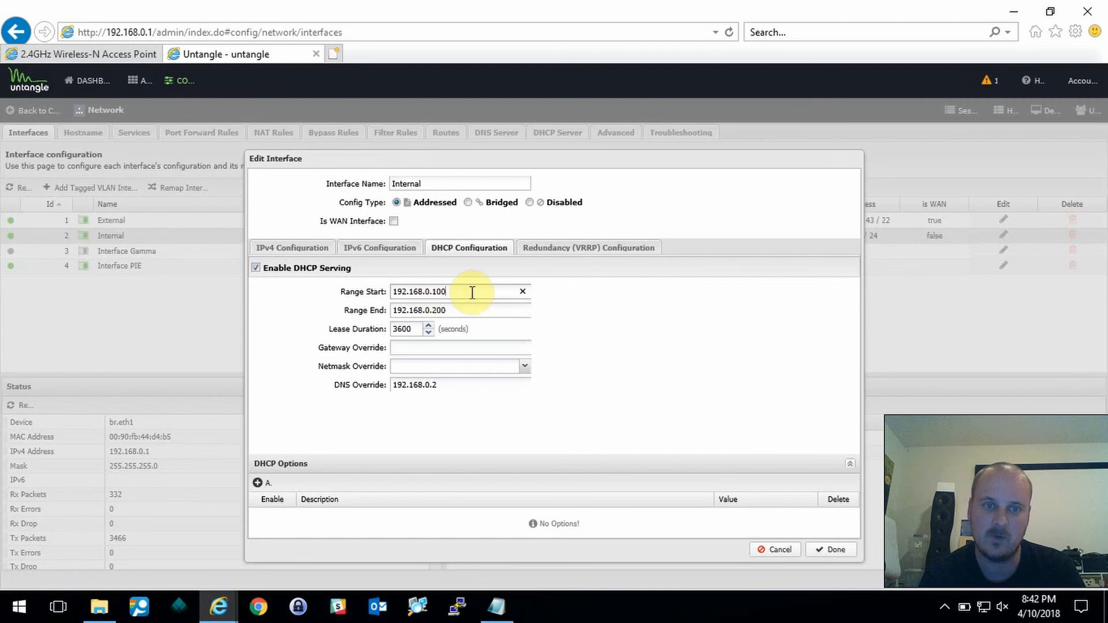
{"action": "left_click", "coordinate": [461, 311]}
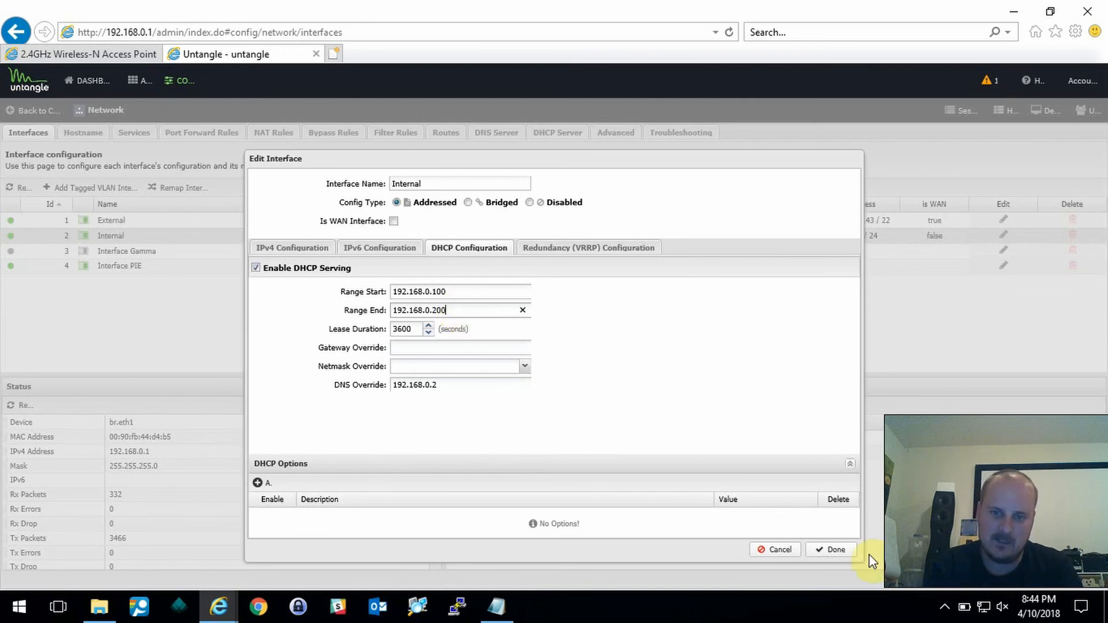
{"action": "left_click", "coordinate": [782, 552]}
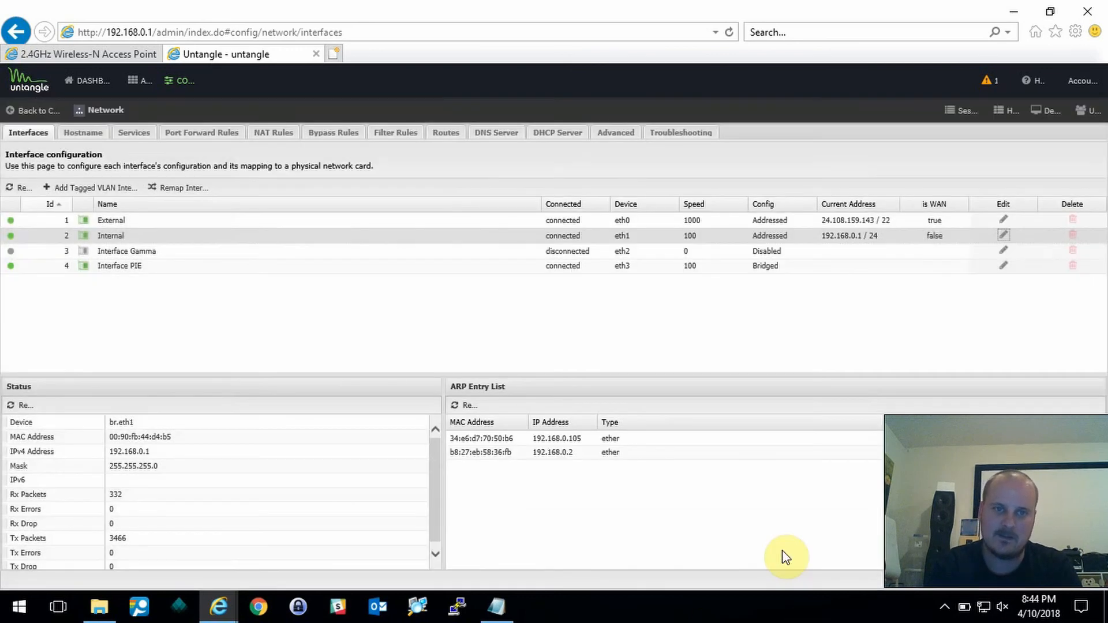
- Install Ad Blocker from Apps > Install Apps, continue past registration, and select the Email Address field
{"action": "left_click", "coordinate": [91, 85]}
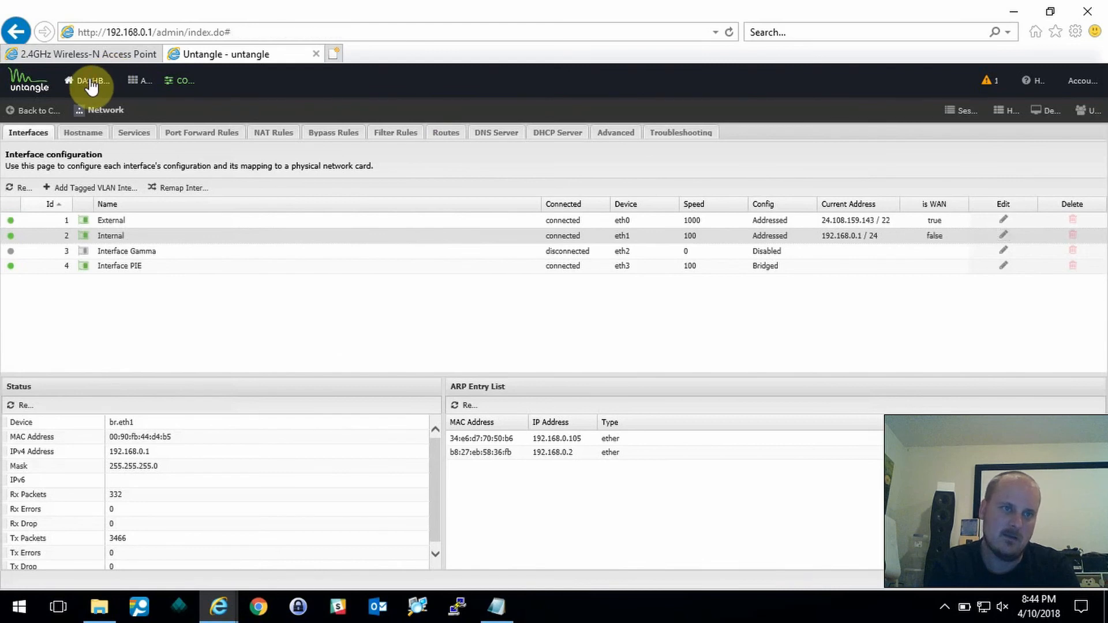
{"action": "left_click", "coordinate": [137, 84]}
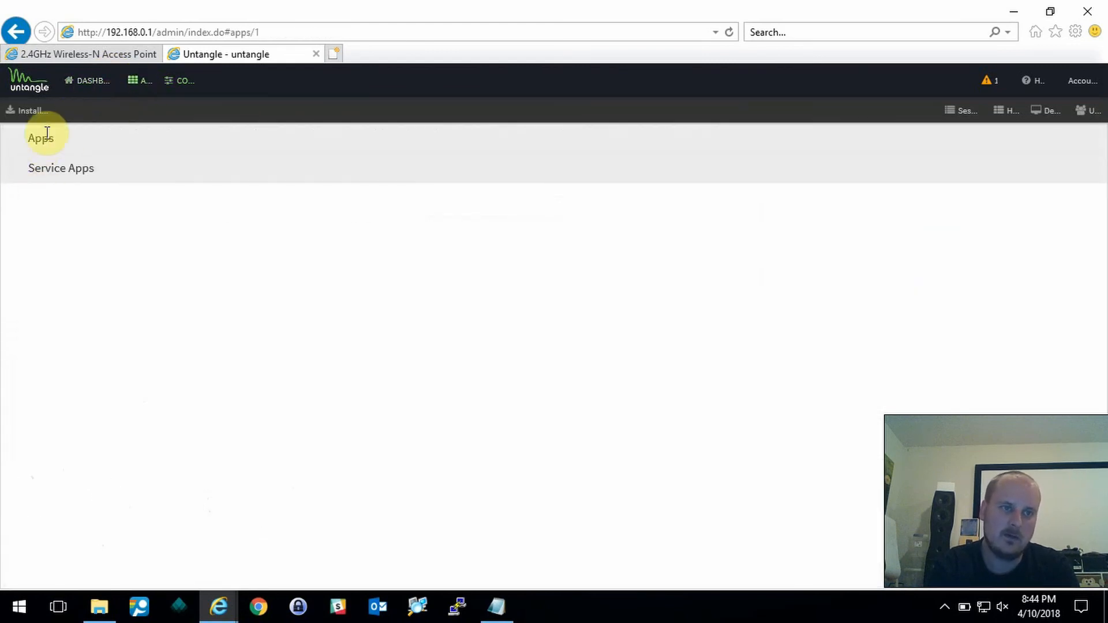
{"action": "left_click", "coordinate": [27, 111]}
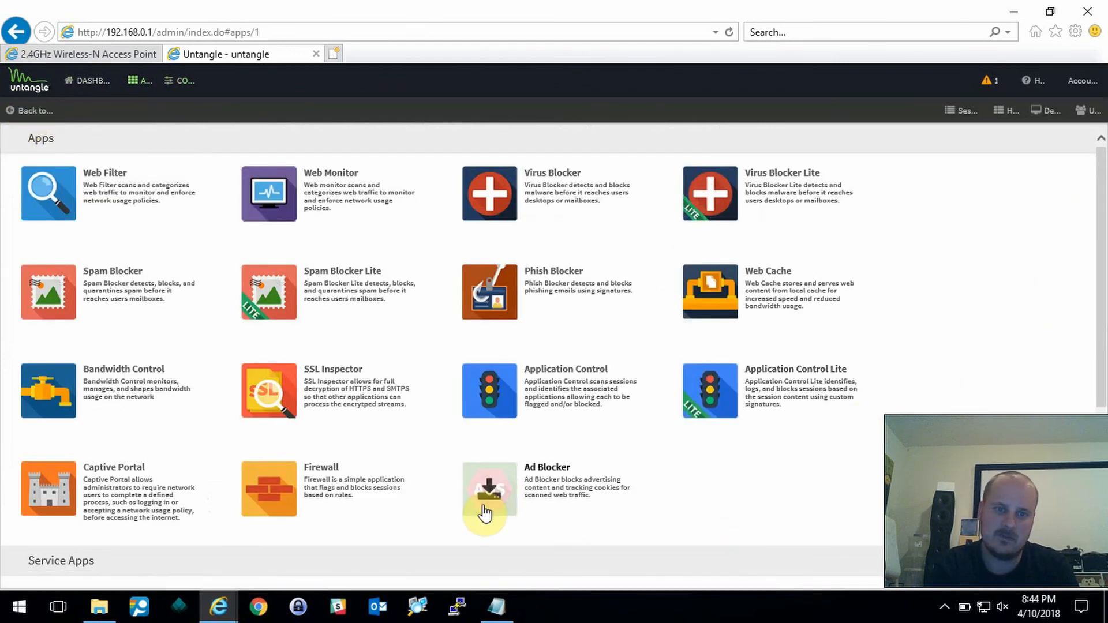
{"action": "left_click", "coordinate": [268, 293]}
{"action": "left_click", "coordinate": [490, 490]}
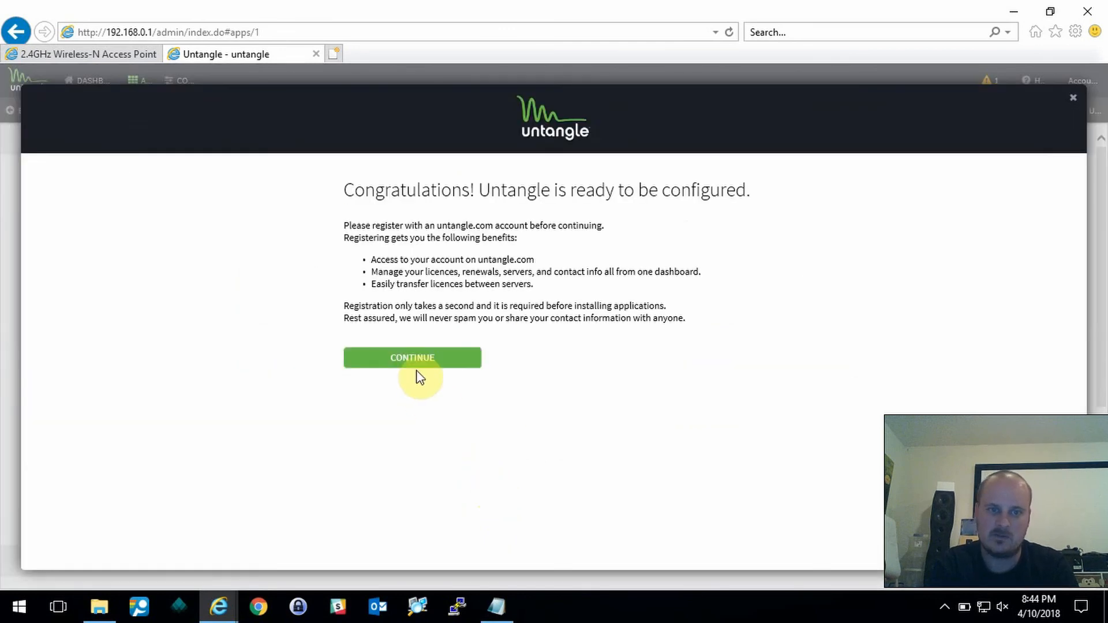
{"action": "left_click", "coordinate": [408, 359]}
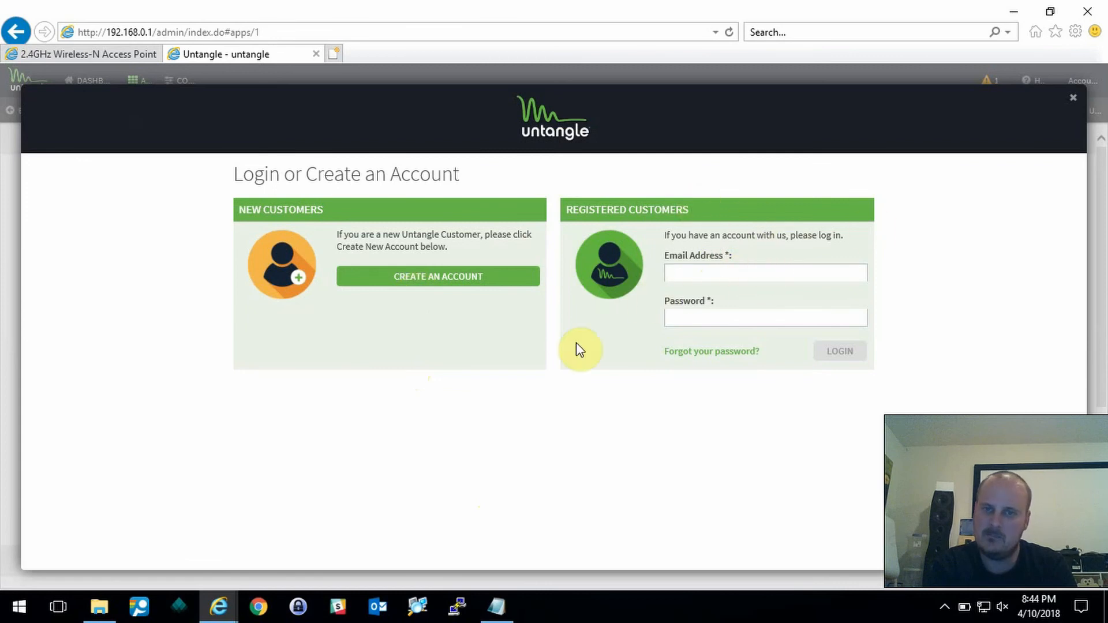
{"action": "left_click", "coordinate": [733, 272]}
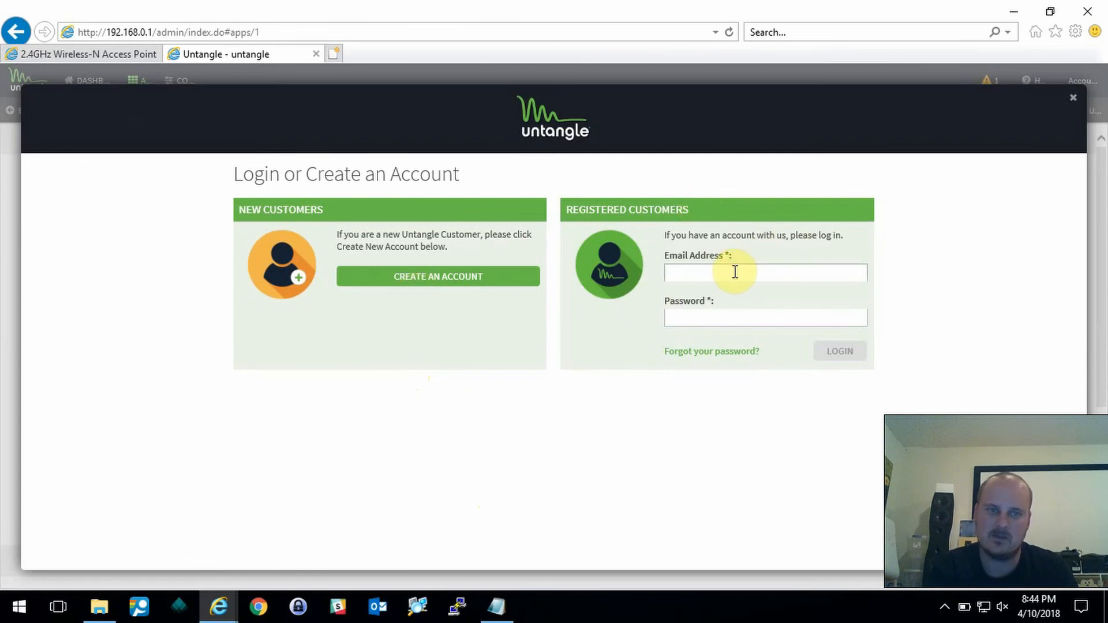